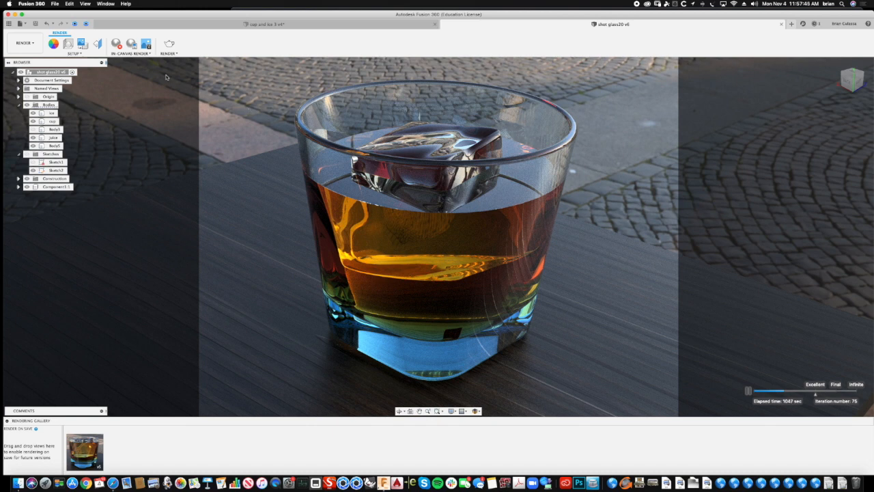
- Stop the in-canvas render of the shot glass and switch to the Design workspace
{"action": "left_click", "coordinate": [117, 45]}
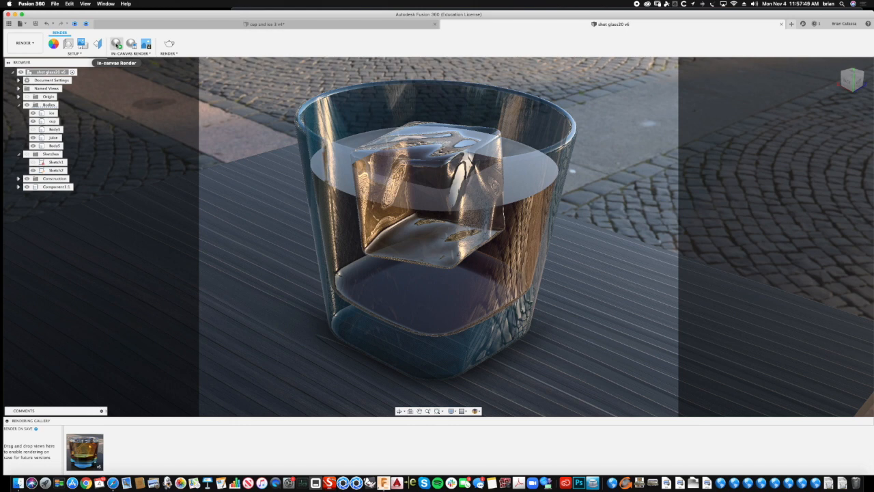
{"action": "left_click", "coordinate": [24, 42]}
{"action": "left_click", "coordinate": [27, 61]}
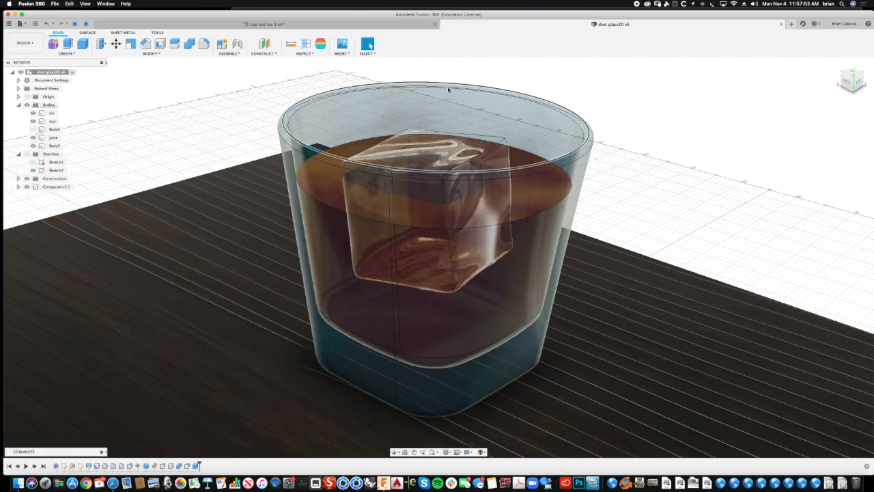
- Hide the dark wooden tabletop body beneath the glass
{"action": "scroll", "coordinate": [656, 99], "scroll_direction": "down", "scroll_amount": 3, "text": "shift"}
{"action": "scroll", "coordinate": [657, 99], "scroll_direction": "down", "scroll_amount": 5, "text": "shift"}
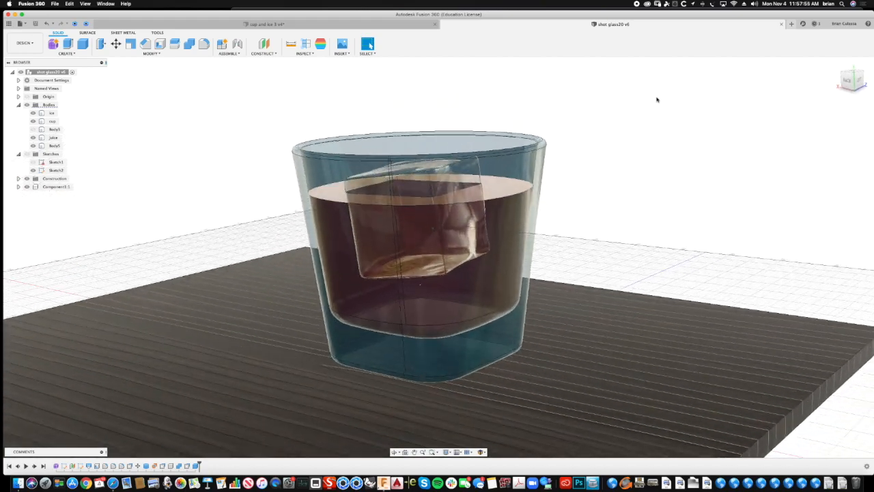
{"action": "scroll", "coordinate": [656, 100], "scroll_direction": "down", "scroll_amount": 5, "text": "shift"}
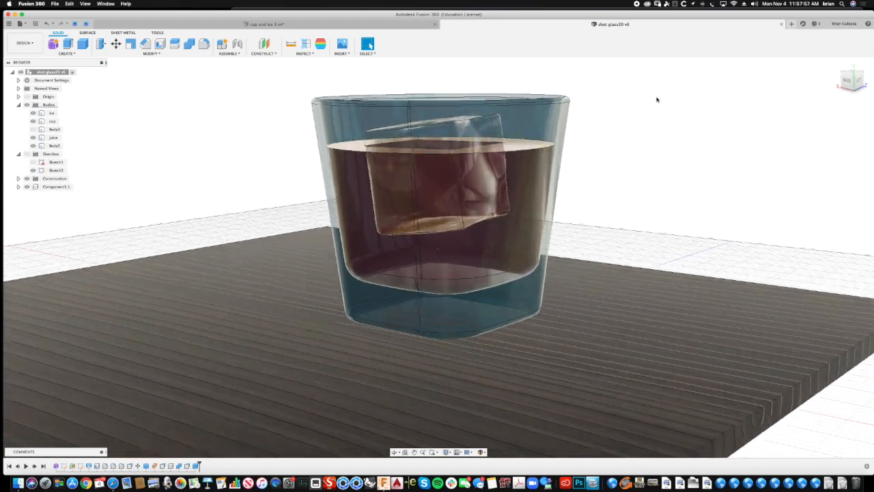
{"action": "scroll", "coordinate": [657, 99], "scroll_direction": "up", "scroll_amount": 3, "text": "shift"}
{"action": "left_click", "coordinate": [255, 300]}
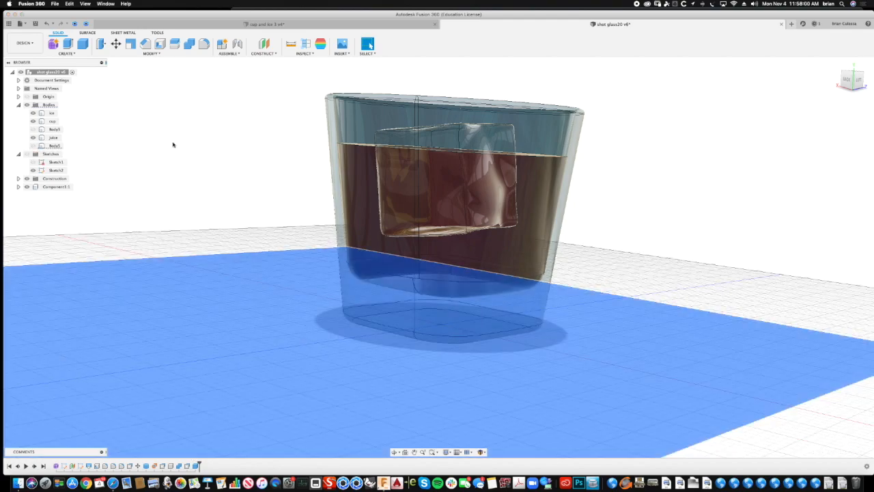
{"action": "left_click", "coordinate": [173, 144]}
{"action": "scroll", "coordinate": [172, 145], "scroll_direction": "down", "scroll_amount": 10, "text": "shift"}
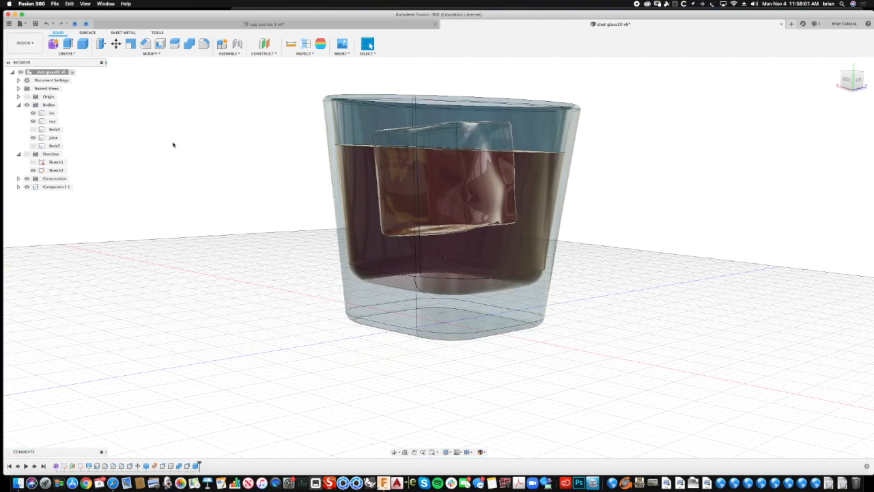
{"action": "scroll", "coordinate": [172, 144], "scroll_direction": "up", "scroll_amount": 10, "text": "shift"}
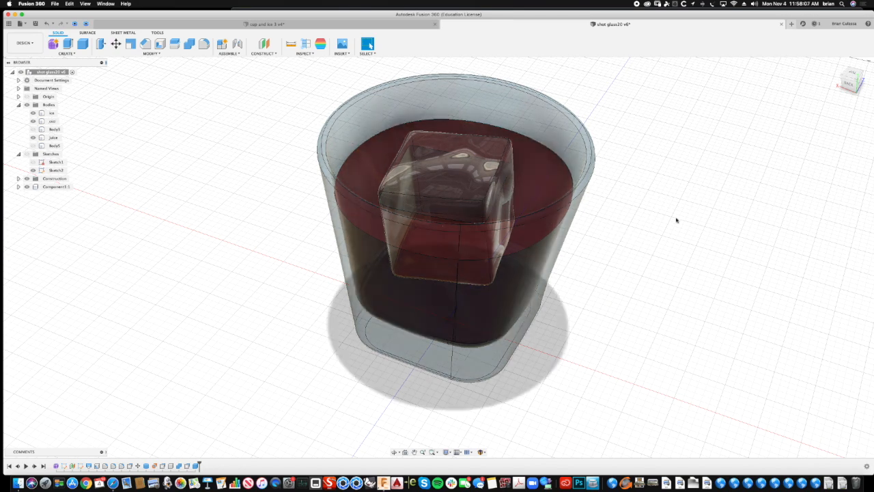
{"action": "scroll", "coordinate": [682, 213], "scroll_direction": "down", "scroll_amount": 5, "text": "shift"}
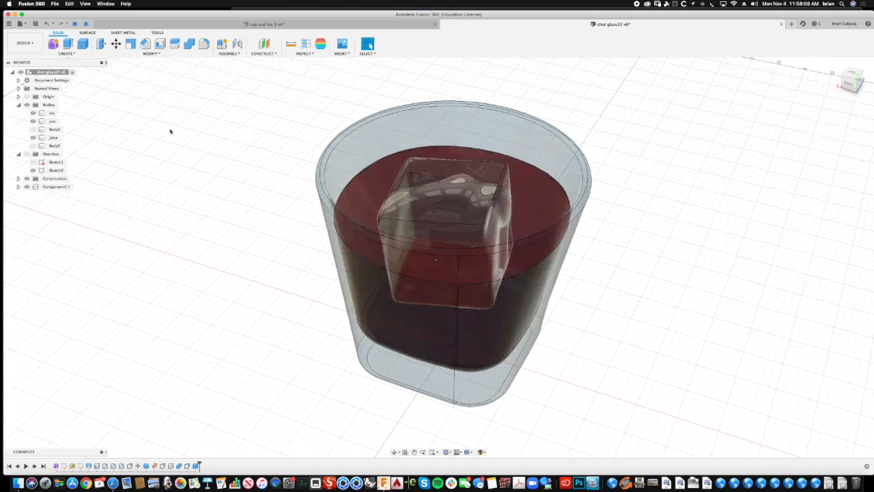
- Start a new design and create a form in it
{"action": "left_click", "coordinate": [792, 24]}
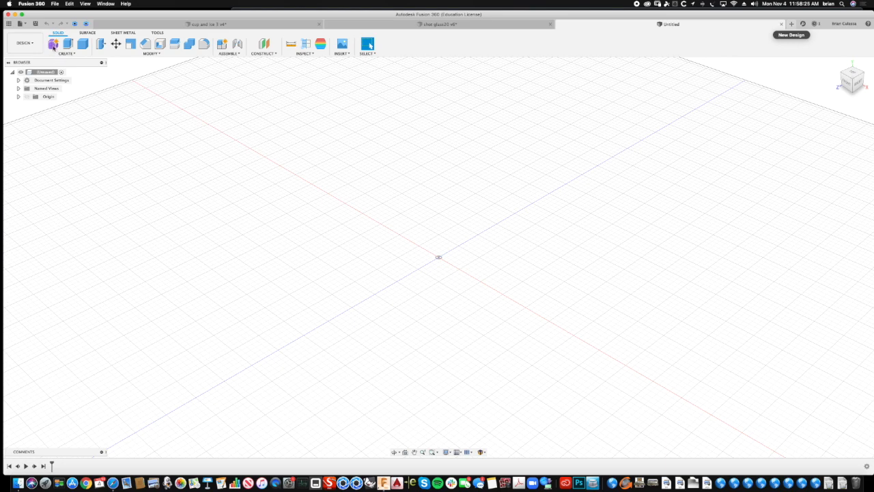
{"action": "left_click", "coordinate": [52, 45]}
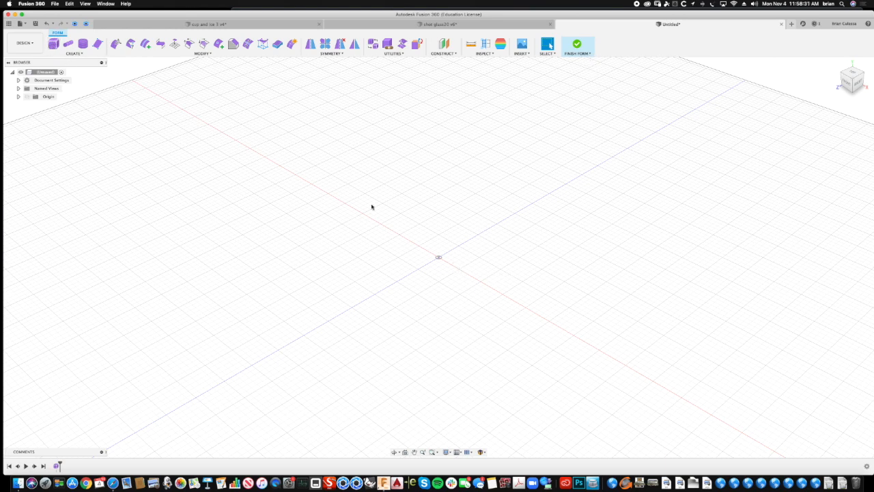
- Place a center-type form box at the origin on the ground plane, about 2.6 in long and 1.4 in wide
{"action": "left_click", "coordinate": [85, 53]}
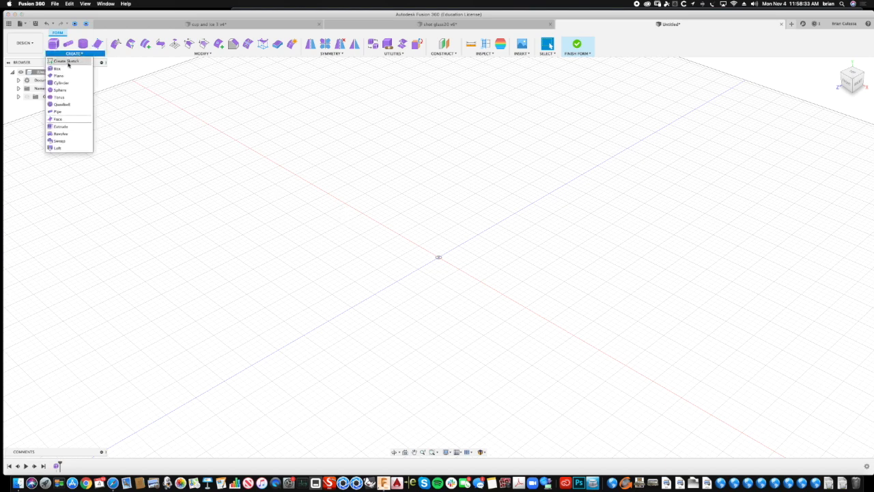
{"action": "left_click", "coordinate": [62, 69]}
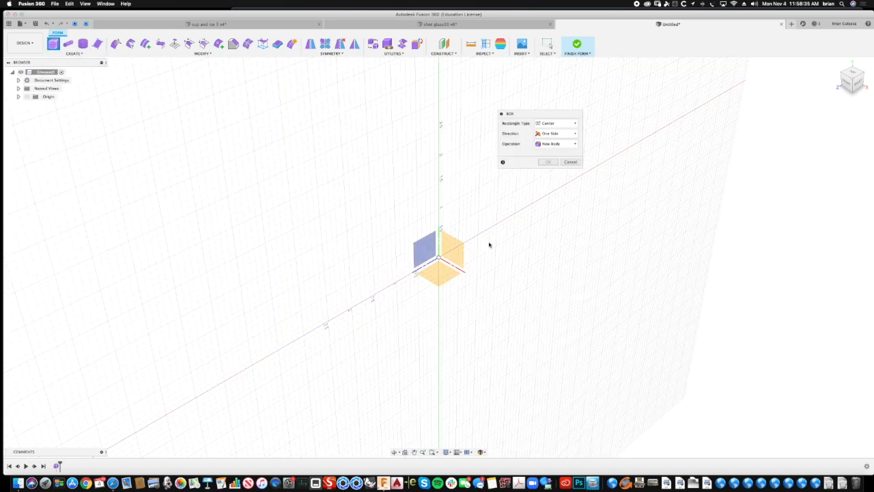
{"action": "left_click", "coordinate": [442, 273]}
{"action": "left_click", "coordinate": [437, 258]}
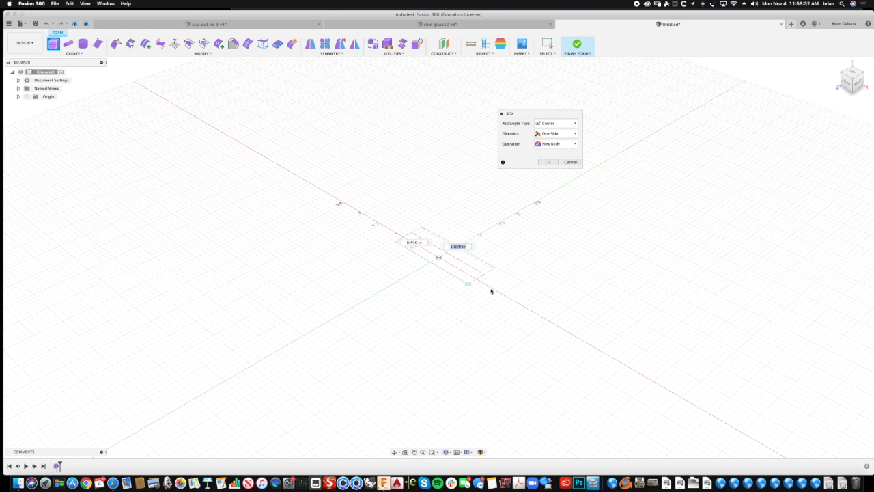
{"action": "left_click", "coordinate": [463, 308]}
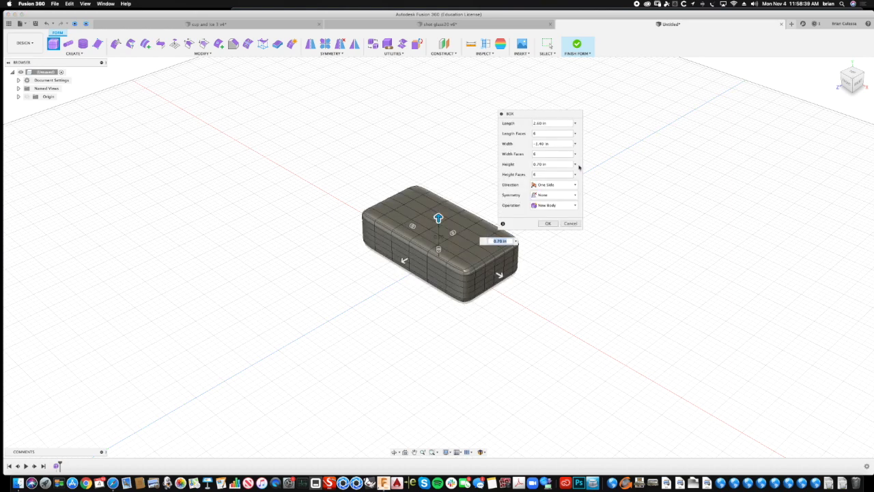
- Set the box's length, width and height to 1.5 in each, keep 6 faces per direction, and create it
{"action": "left_click", "coordinate": [551, 125]}
{"action": "type", "text": "1"}
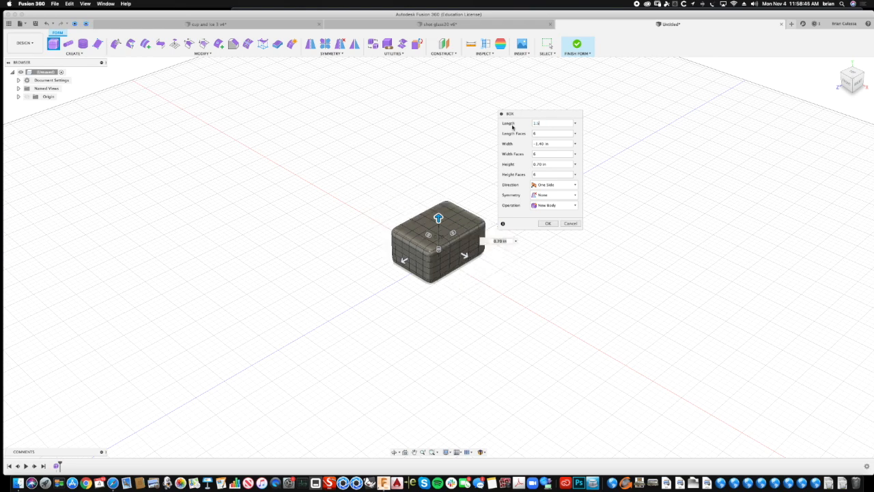
{"action": "type", "text": ".5"}
{"action": "key", "text": "Tab"}
{"action": "key", "text": "Tab"}
{"action": "type", "text": "1"}
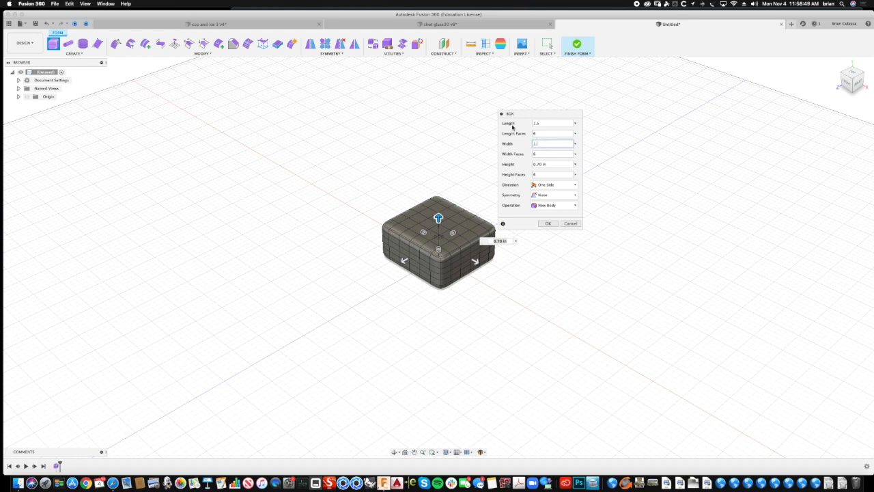
{"action": "key", "text": "Tab"}
{"action": "key", "text": "Tab"}
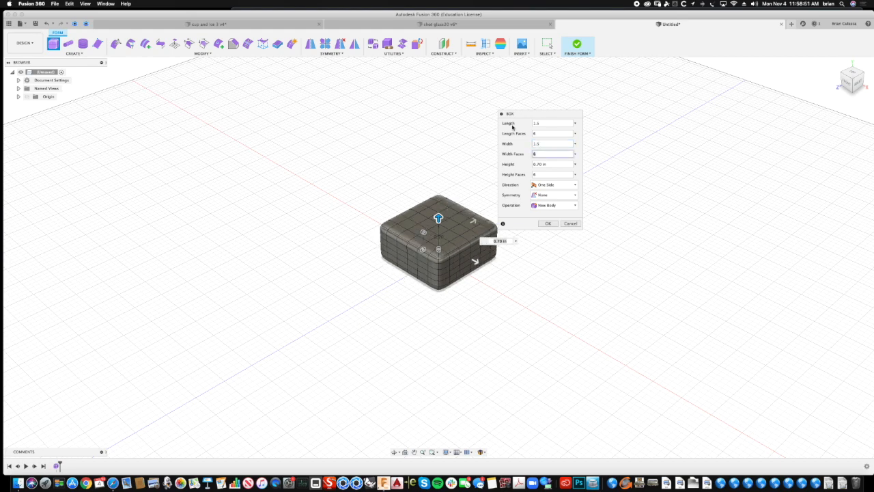
{"action": "key", "text": "Tab"}
{"action": "type", "text": "1.5"}
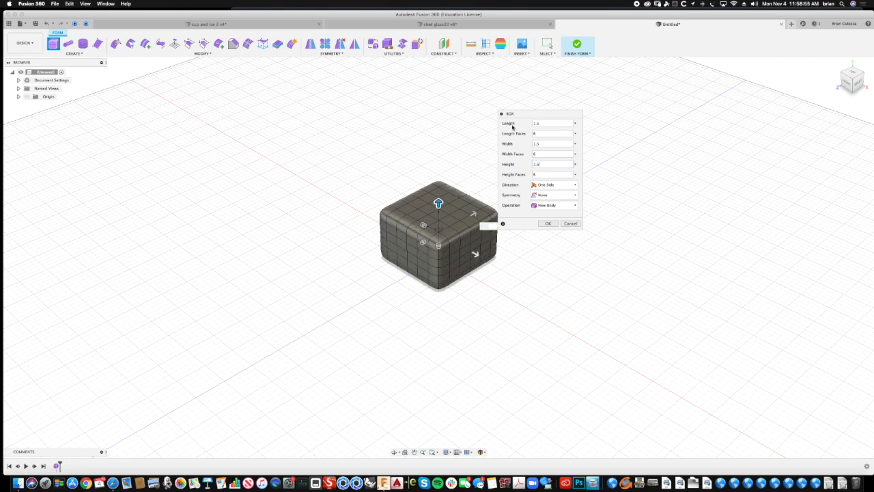
{"action": "key", "text": "Tab"}
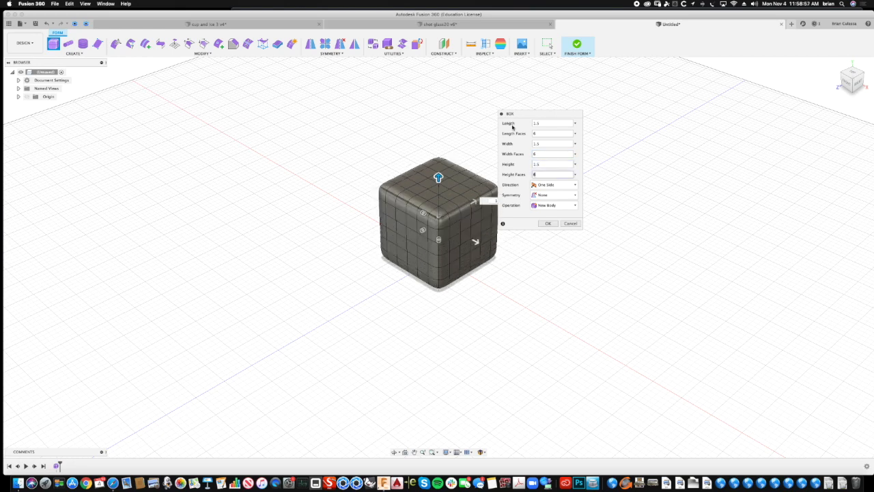
{"action": "key", "text": "Tab"}
{"action": "left_click", "coordinate": [548, 223]}
- Select seven scattered mesh faces on the cube's top side
{"action": "scroll", "coordinate": [508, 120], "scroll_direction": "up", "scroll_amount": 5}
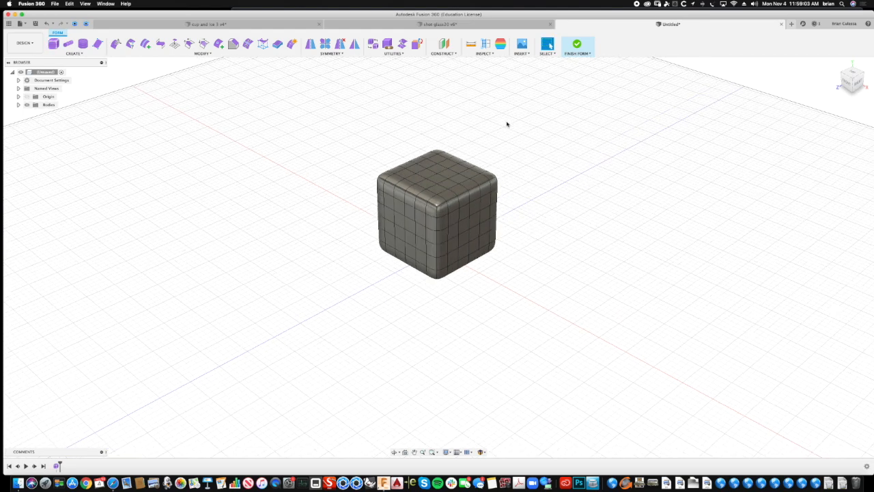
{"action": "left_click", "coordinate": [463, 192]}
{"action": "scroll", "coordinate": [464, 188], "scroll_direction": "up", "scroll_amount": 2}
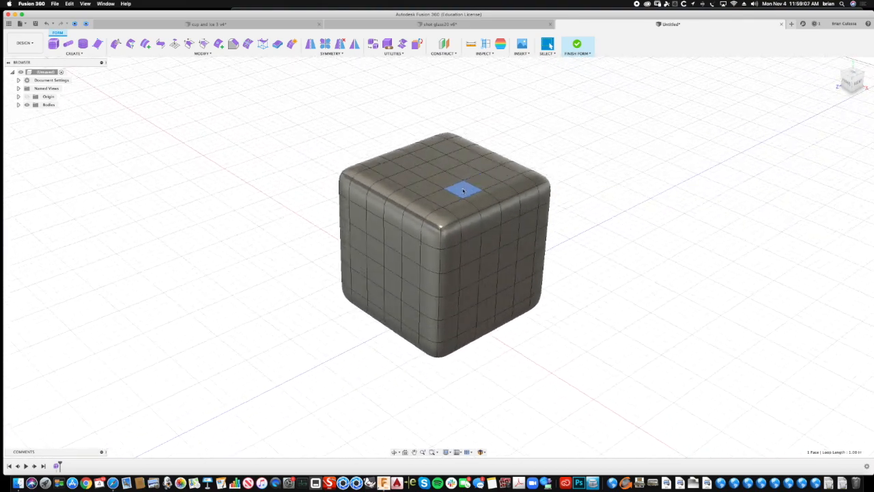
{"action": "left_click", "coordinate": [461, 155], "text": "shift"}
{"action": "left_click", "coordinate": [440, 149], "text": "shift"}
{"action": "left_click", "coordinate": [387, 170], "text": "shift"}
{"action": "left_click", "coordinate": [399, 198], "text": "shift"}
{"action": "left_click", "coordinate": [441, 217], "text": "shift"}
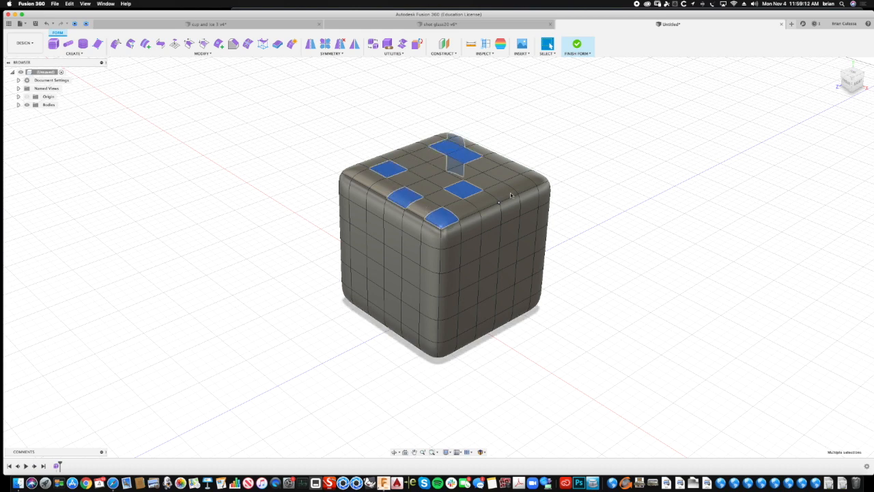
{"action": "left_click", "coordinate": [519, 183], "text": "shift"}
- Add four scattered mesh faces on the cube's right side to the selection
{"action": "left_click", "coordinate": [526, 229], "text": "shift"}
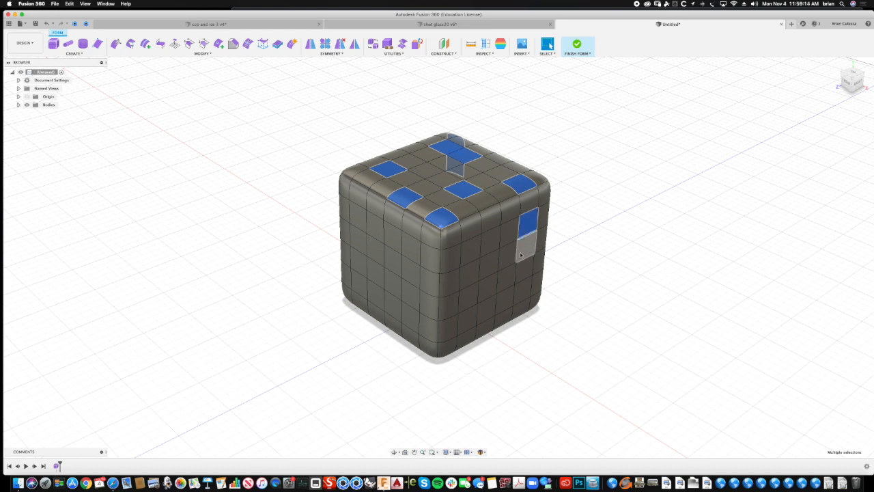
{"action": "left_click", "coordinate": [523, 292], "text": "shift"}
{"action": "left_click", "coordinate": [466, 319], "text": "shift"}
{"action": "left_click", "coordinate": [487, 287], "text": "shift"}
- Add scattered mesh faces across the cube's front side to the selection
{"action": "left_click", "coordinate": [410, 270], "text": "shift"}
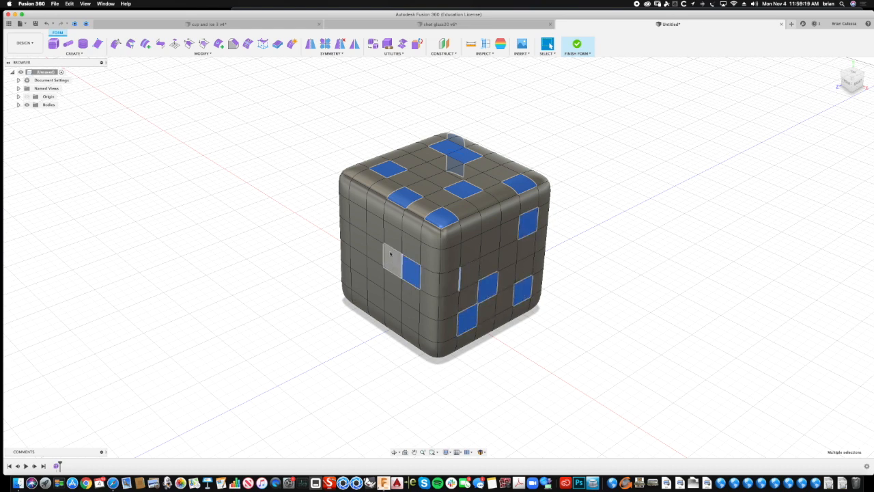
{"action": "left_click", "coordinate": [374, 272], "text": "shift"}
{"action": "left_click", "coordinate": [392, 305], "text": "shift"}
{"action": "left_click", "coordinate": [410, 315], "text": "shift"}
{"action": "left_click", "coordinate": [429, 345], "text": "shift"}
{"action": "left_click", "coordinate": [357, 285], "text": "shift"}
{"action": "left_click", "coordinate": [345, 220], "text": "shift"}
- Add scattered mesh faces across the cube's back side to the selection
{"action": "middle_click_drag", "start_coordinate": [636, 131], "coordinate": [502, 198], "text": "shift"}
{"action": "left_click", "coordinate": [513, 187], "text": "shift"}
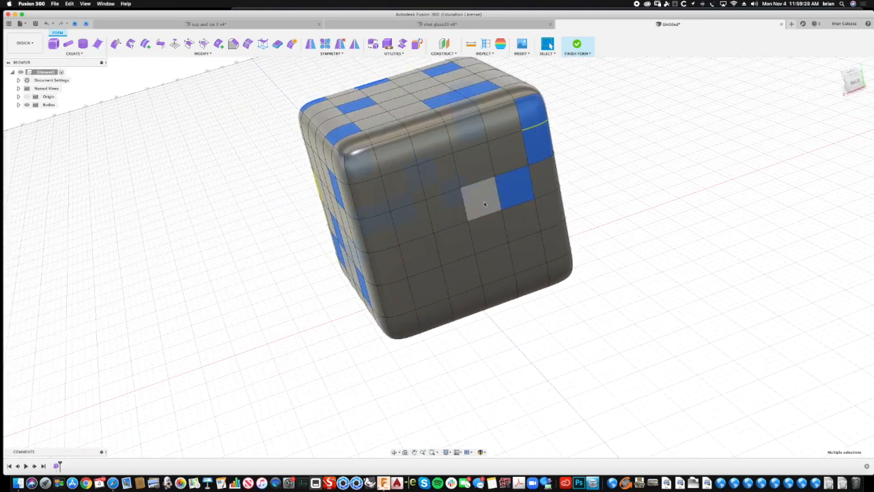
{"action": "left_click", "coordinate": [455, 243], "text": "shift"}
{"action": "left_click", "coordinate": [427, 287], "text": "shift"}
{"action": "left_click", "coordinate": [403, 322], "text": "shift"}
{"action": "left_click", "coordinate": [532, 283], "text": "shift"}
{"action": "left_click", "coordinate": [554, 241], "text": "shift"}
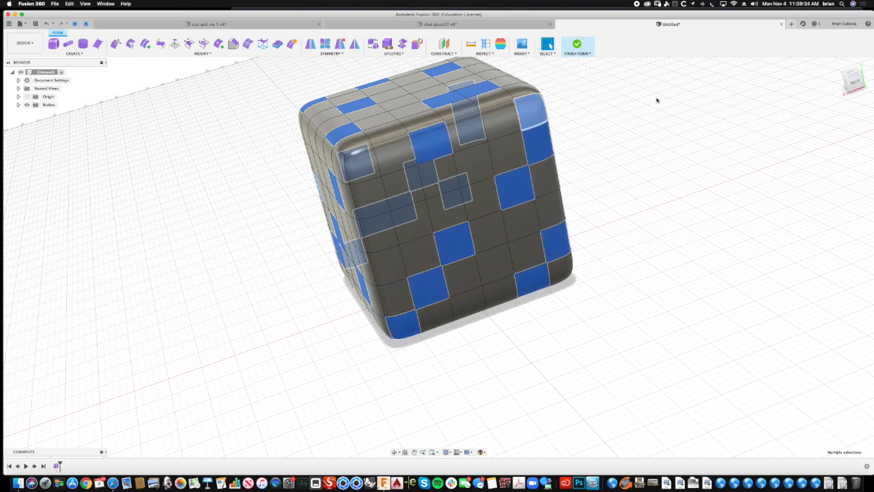
- Add seven scattered mesh faces on the cube's left side to the selection
{"action": "middle_click_drag", "start_coordinate": [722, 139], "coordinate": [471, 219], "text": "shift"}
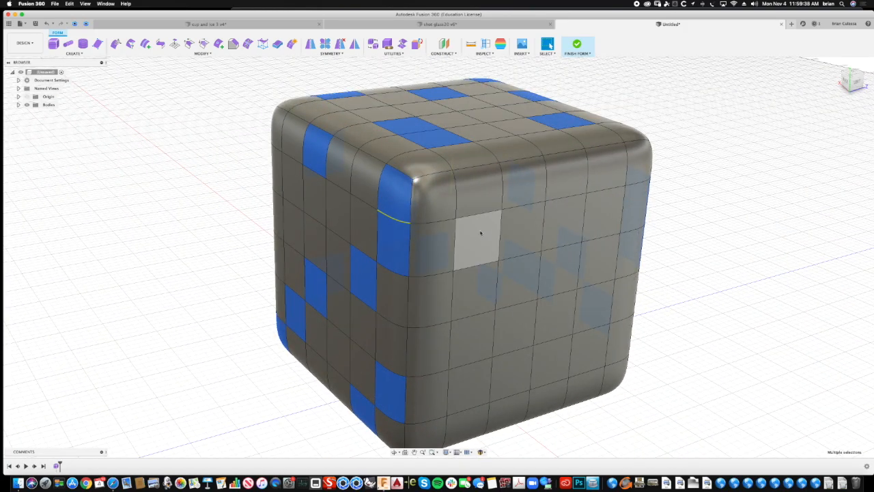
{"action": "left_click", "coordinate": [479, 233], "text": "shift"}
{"action": "left_click", "coordinate": [565, 224], "text": "shift"}
{"action": "left_click", "coordinate": [589, 318], "text": "shift"}
{"action": "left_click", "coordinate": [513, 329], "text": "shift"}
{"action": "left_click", "coordinate": [500, 384], "text": "shift"}
{"action": "left_click", "coordinate": [468, 422], "text": "shift"}
{"action": "left_click", "coordinate": [583, 385], "text": "shift"}
- Add six scattered mesh faces on the cube's underside to the selection
{"action": "scroll", "coordinate": [859, 125], "scroll_direction": "down", "scroll_amount": 10, "text": "shift"}
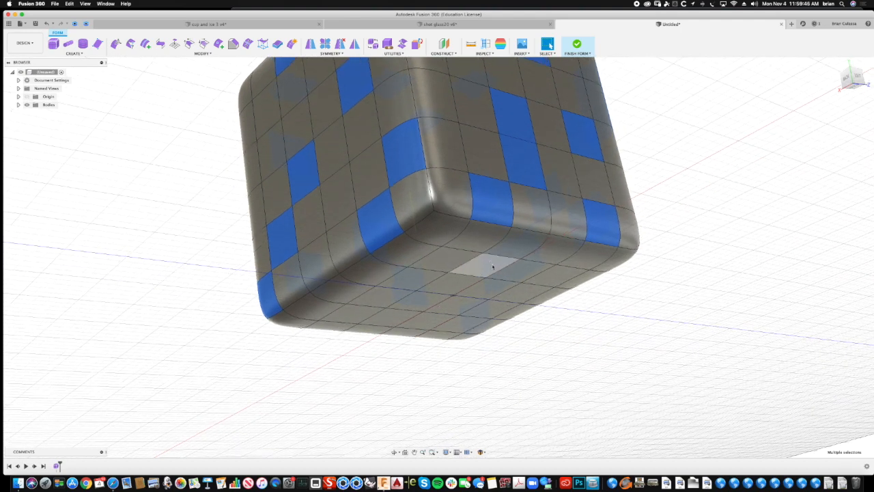
{"action": "left_click", "coordinate": [477, 271], "text": "shift"}
{"action": "left_click", "coordinate": [374, 297], "text": "shift"}
{"action": "left_click", "coordinate": [469, 323], "text": "shift"}
{"action": "left_click", "coordinate": [527, 294], "text": "shift"}
{"action": "left_click", "coordinate": [558, 275], "text": "shift"}
{"action": "left_click", "coordinate": [437, 258], "text": "shift"}
- Scale the selected faces uniformly to about 1.03 with Edit Form so the cube's sides become uneven
{"action": "right_click", "coordinate": [677, 158]}
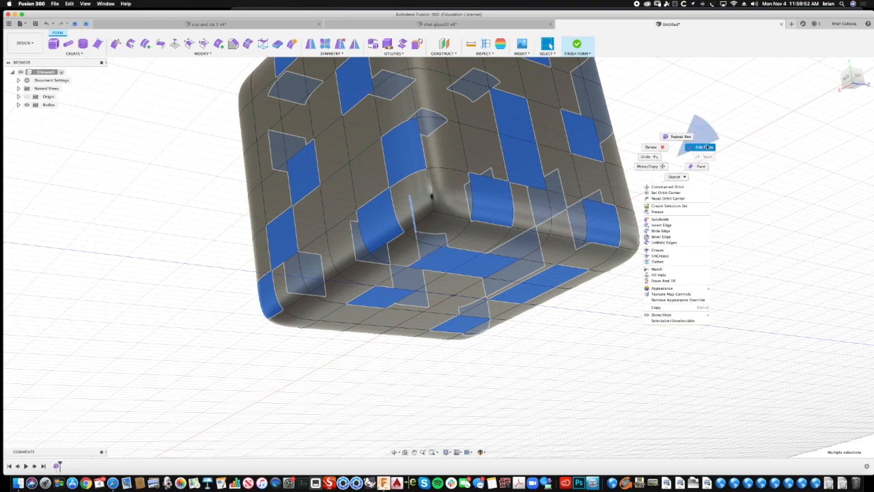
{"action": "left_click", "coordinate": [707, 148]}
{"action": "middle_click_drag", "start_coordinate": [741, 128], "coordinate": [714, 151], "text": "shift"}
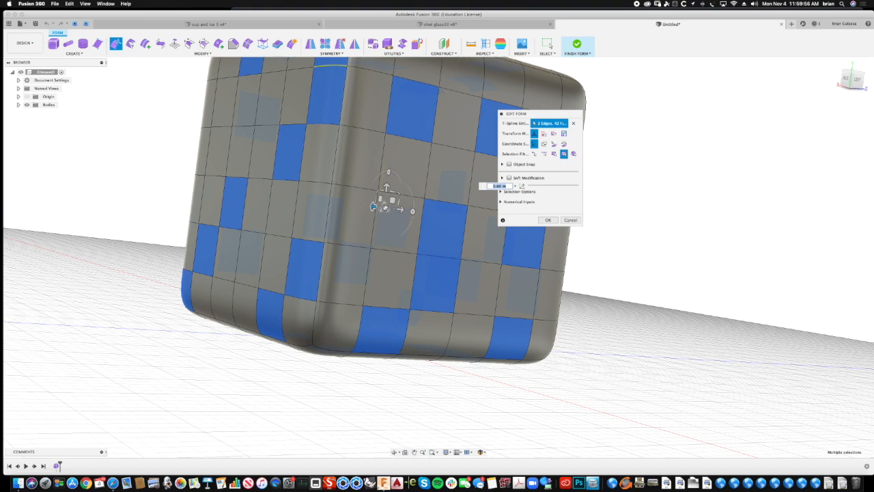
{"action": "left_click", "coordinate": [384, 206]}
{"action": "mouse_move", "coordinate": [383, 207]}
{"action": "middle_mouse_down", "text": "shift"}
{"action": "mouse_move", "coordinate": [370, 205]}
{"action": "mouse_move", "coordinate": [355, 238]}
{"action": "mouse_move", "coordinate": [367, 210]}
{"action": "middle_mouse_up", "text": "shift"}
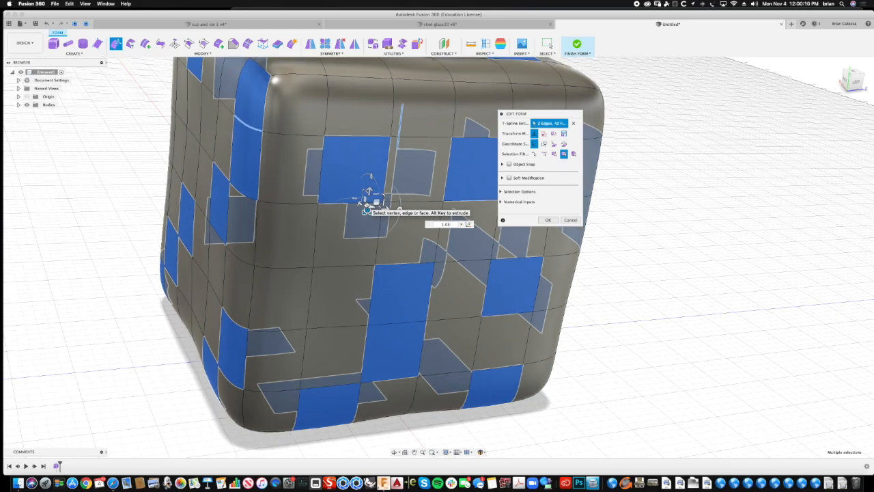
{"action": "scroll", "coordinate": [367, 209], "scroll_direction": "down", "scroll_amount": 4}
{"action": "middle_click_drag", "start_coordinate": [368, 209], "coordinate": [551, 220], "text": "shift"}
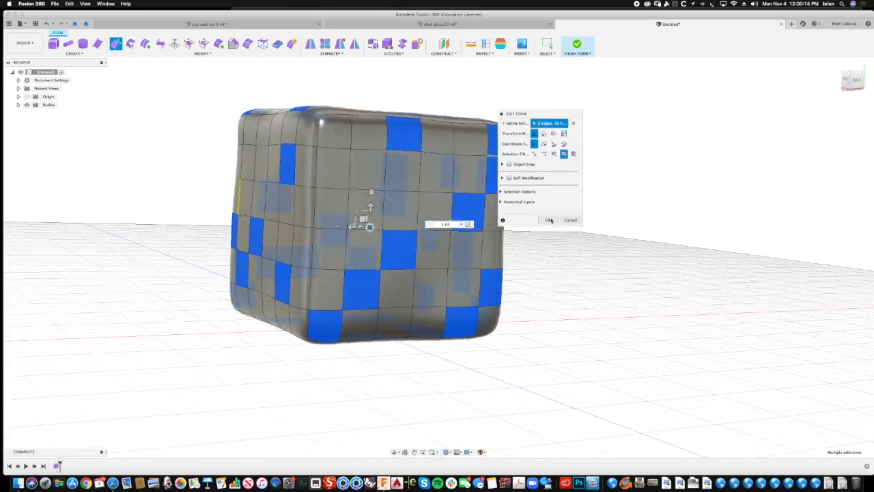
{"action": "left_click", "coordinate": [550, 220]}
- Apply the textured Glass - Bubbles appearance to the whole ice cube body
{"action": "middle_click_drag", "start_coordinate": [621, 211], "coordinate": [595, 136], "text": "shift"}
{"action": "right_click", "coordinate": [578, 138]}
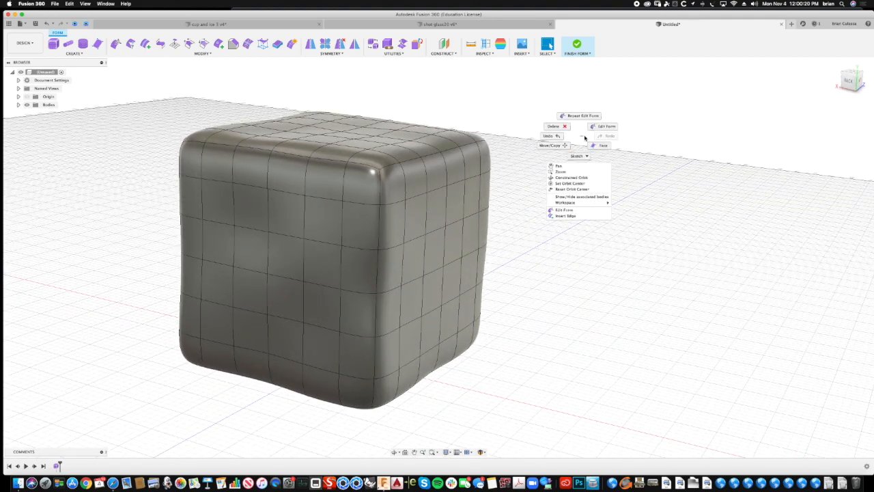
{"action": "left_click", "coordinate": [225, 80]}
{"action": "left_click", "coordinate": [203, 54]}
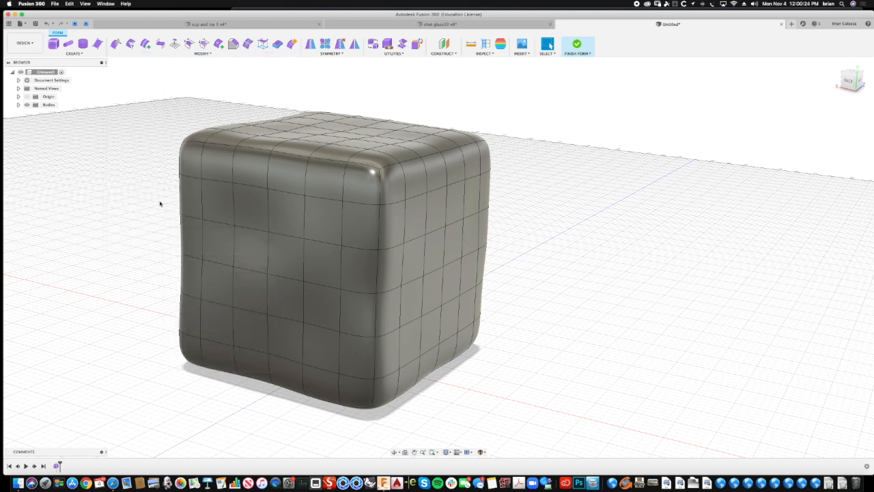
{"action": "left_click", "coordinate": [126, 243]}
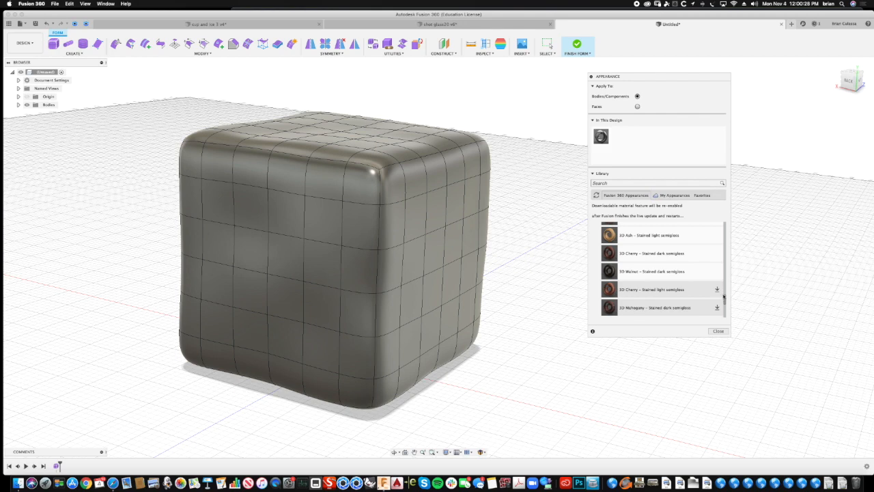
{"action": "left_click_drag", "start_coordinate": [725, 304], "coordinate": [720, 214]}
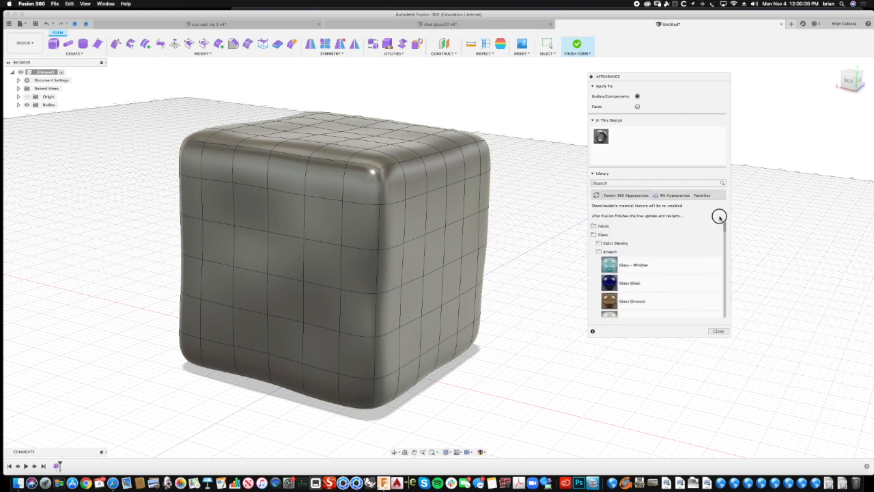
{"action": "left_click", "coordinate": [604, 235]}
{"action": "left_click_drag", "start_coordinate": [725, 228], "coordinate": [722, 241]}
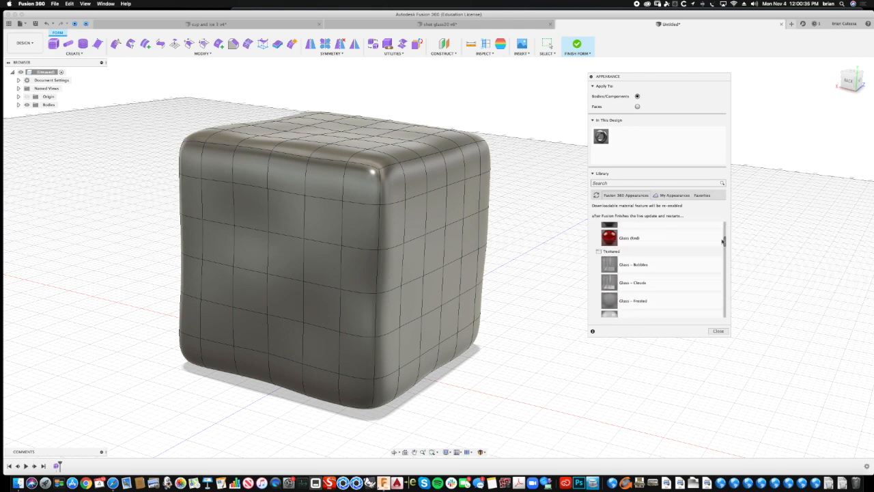
{"action": "left_click_drag", "start_coordinate": [614, 272], "coordinate": [437, 256]}
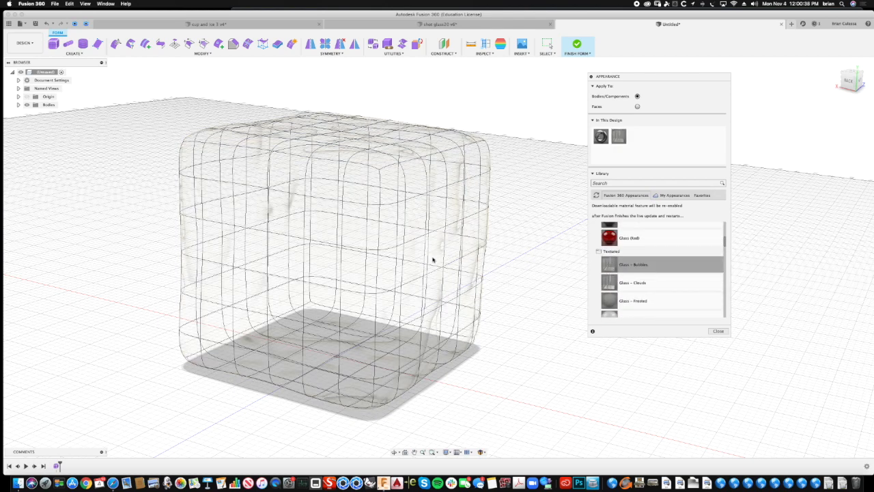
{"action": "middle_click_drag", "start_coordinate": [532, 248], "coordinate": [525, 255], "text": "shift"}
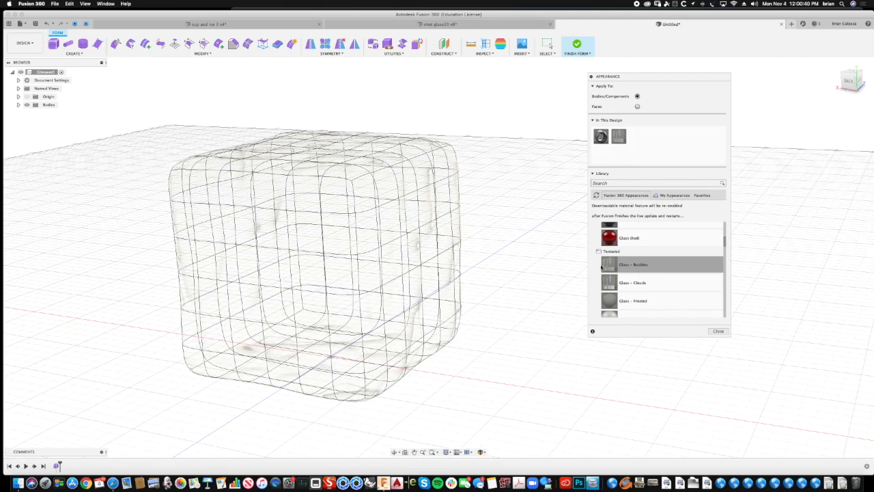
{"action": "middle_click_drag", "start_coordinate": [550, 271], "coordinate": [505, 216], "text": "shift"}
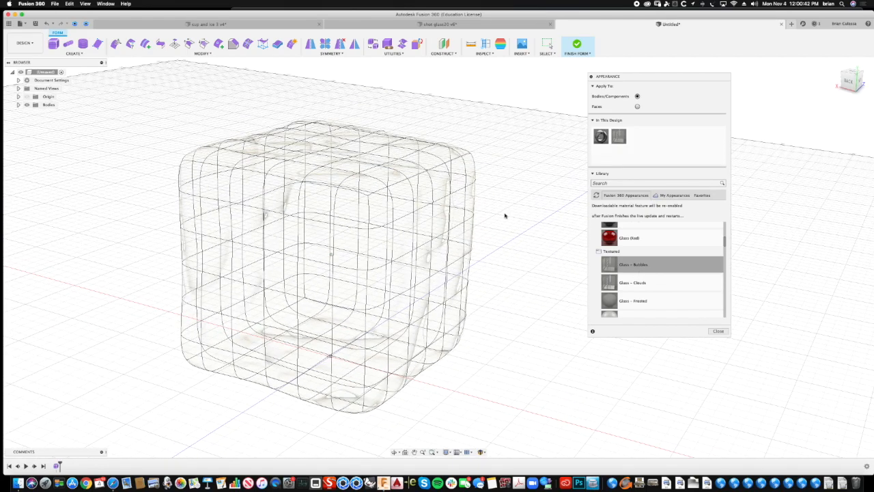
- Save the design under the name cup30 in the master folder
{"action": "key", "text": "super+s"}
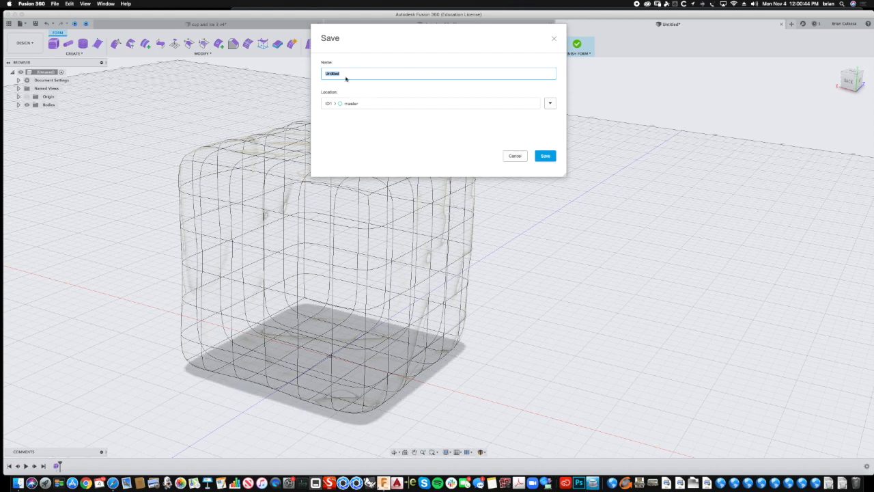
{"action": "type", "text": "cup30"}
{"action": "left_click", "coordinate": [546, 156]}
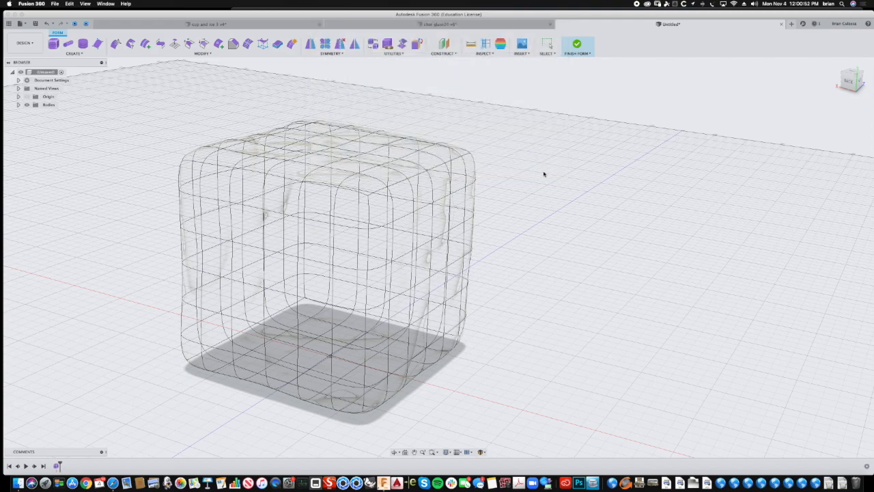
{"action": "middle_click_drag", "start_coordinate": [598, 113], "coordinate": [521, 168], "text": "shift"}
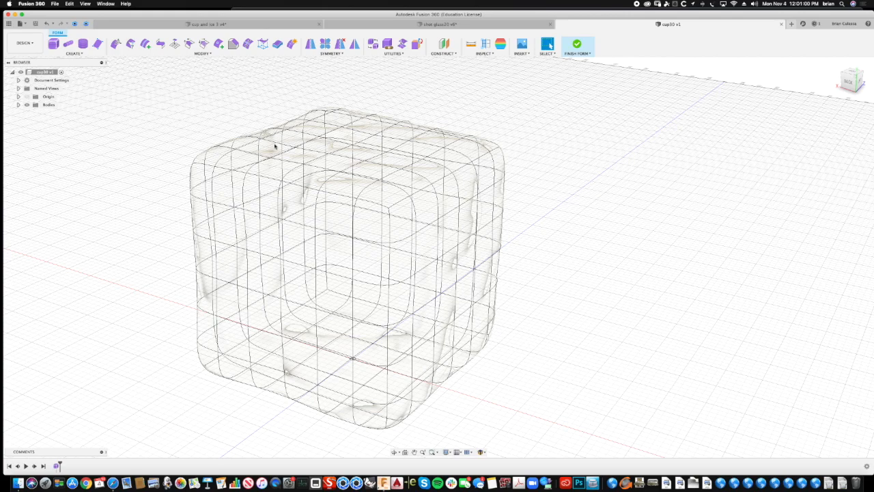
- Finish the form to convert the sculpted cube into a solid body
{"action": "scroll", "coordinate": [140, 146], "scroll_direction": "left", "scroll_amount": 3}
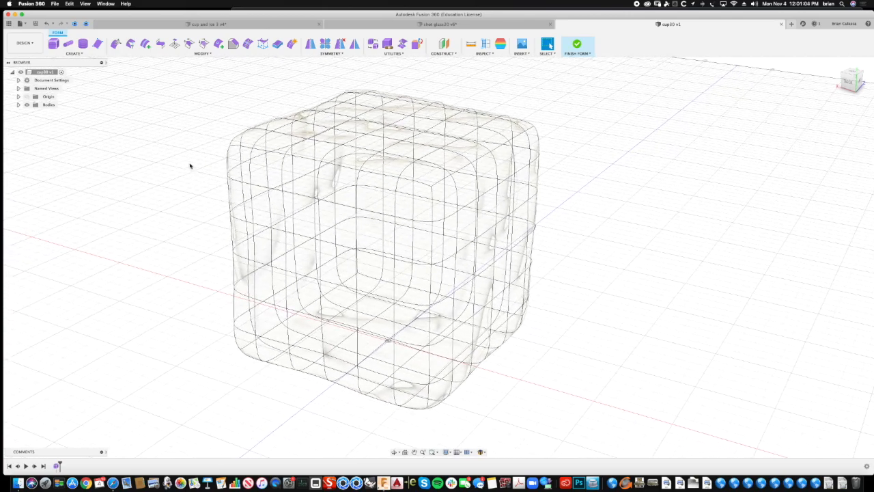
{"action": "left_click", "coordinate": [577, 45]}
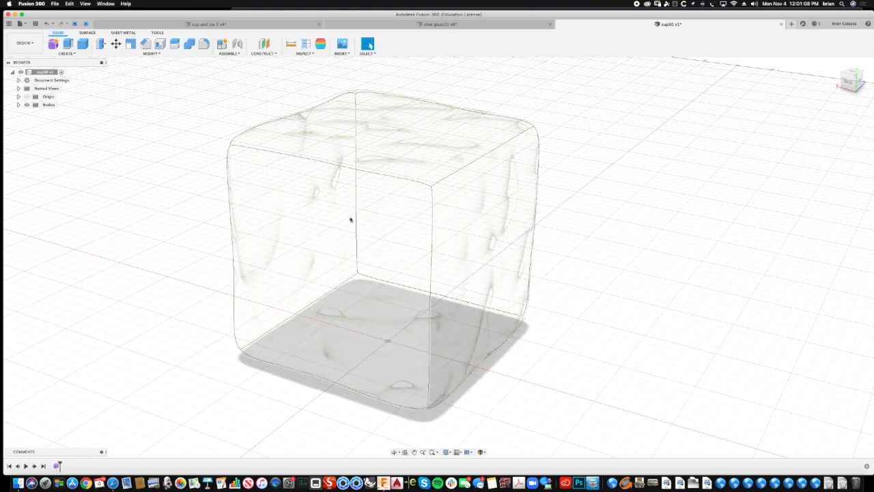
{"action": "middle_click_drag", "start_coordinate": [404, 114], "coordinate": [570, 199], "text": "shift"}
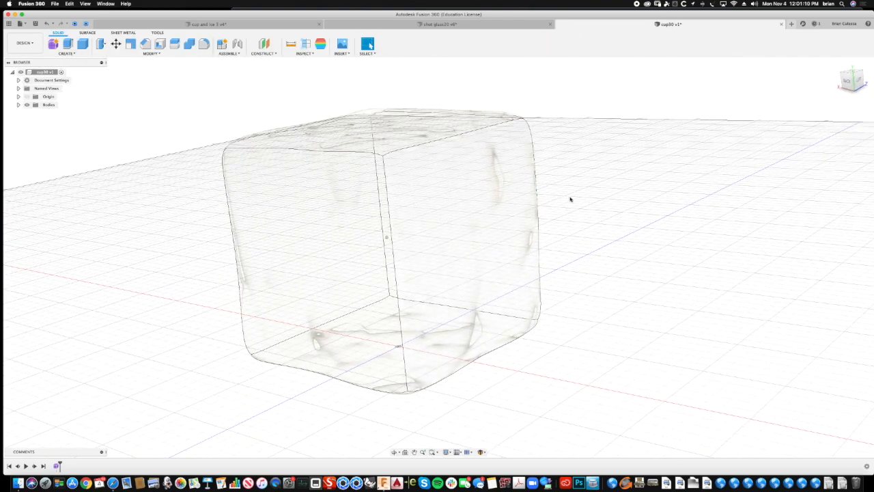
- Rename the cube's body as Ice
{"action": "middle_click_drag", "start_coordinate": [81, 109], "coordinate": [112, 122], "text": "shift"}
{"action": "left_click", "coordinate": [327, 209]}
{"action": "middle_click_drag", "start_coordinate": [57, 121], "coordinate": [20, 109], "text": "shift"}
{"action": "left_click", "coordinate": [18, 105]}
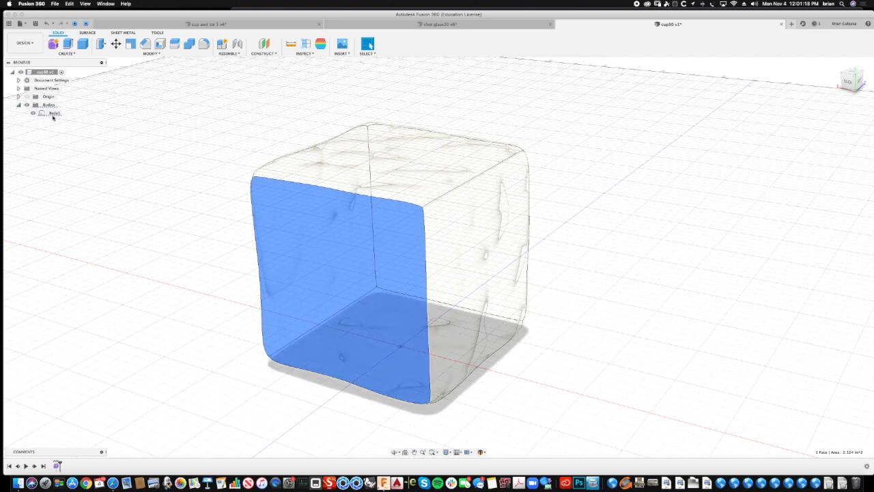
{"action": "double_click", "coordinate": [55, 114]}
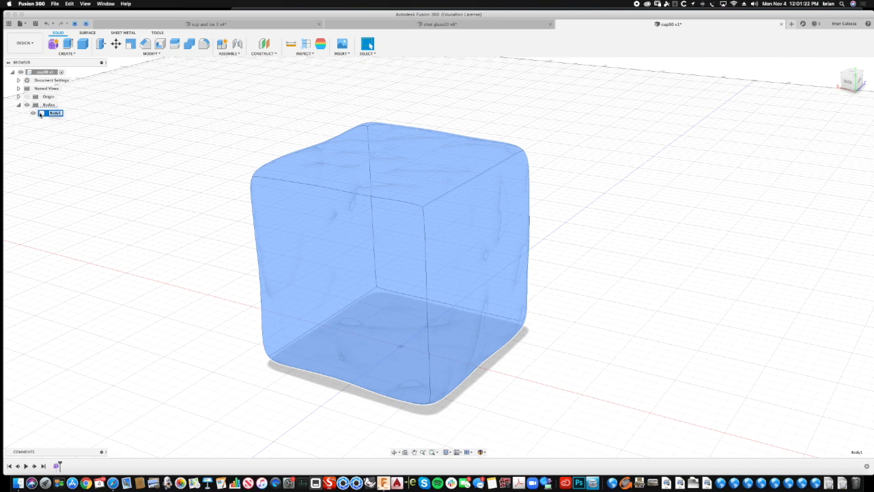
{"action": "type", "text": "Ice"}
{"action": "key", "text": "Return"}
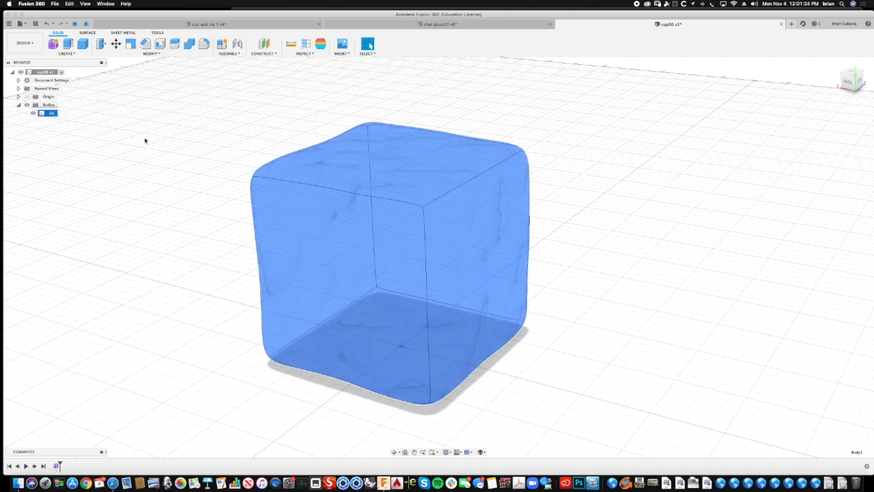
- Hide the Ice body to clear the workspace
{"action": "left_click", "coordinate": [126, 179]}
{"action": "middle_click_drag", "start_coordinate": [127, 180], "coordinate": [64, 119], "text": "shift"}
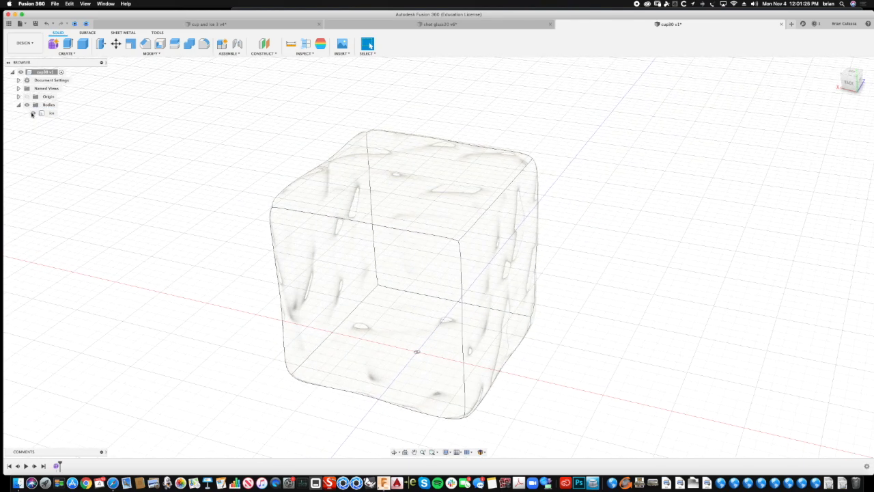
{"action": "left_click", "coordinate": [32, 113]}
{"action": "scroll", "coordinate": [226, 175], "scroll_direction": "down", "scroll_amount": 5}
- Start a sketch on the horizontal origin plane and draw a center rectangle about 1.4 in square around the origin
{"action": "left_click", "coordinate": [69, 54]}
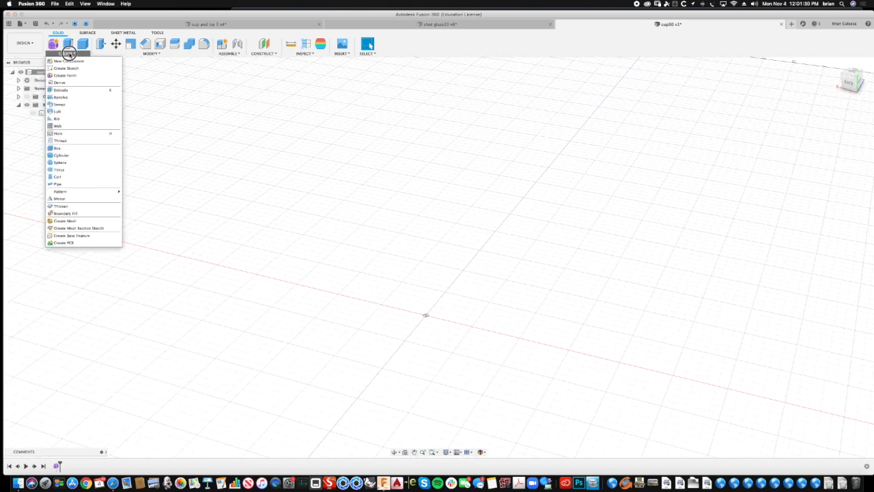
{"action": "left_click", "coordinate": [67, 68]}
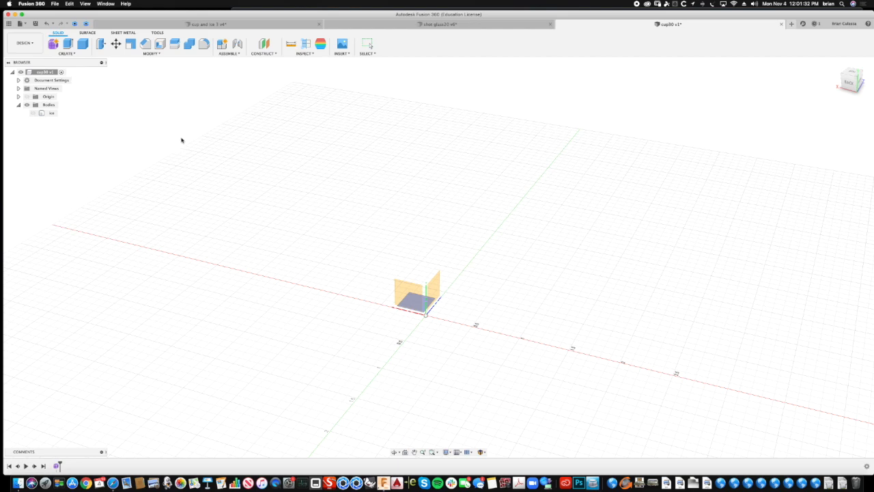
{"action": "middle_click_drag", "start_coordinate": [451, 241], "coordinate": [442, 304], "text": "shift"}
{"action": "left_click", "coordinate": [440, 308]}
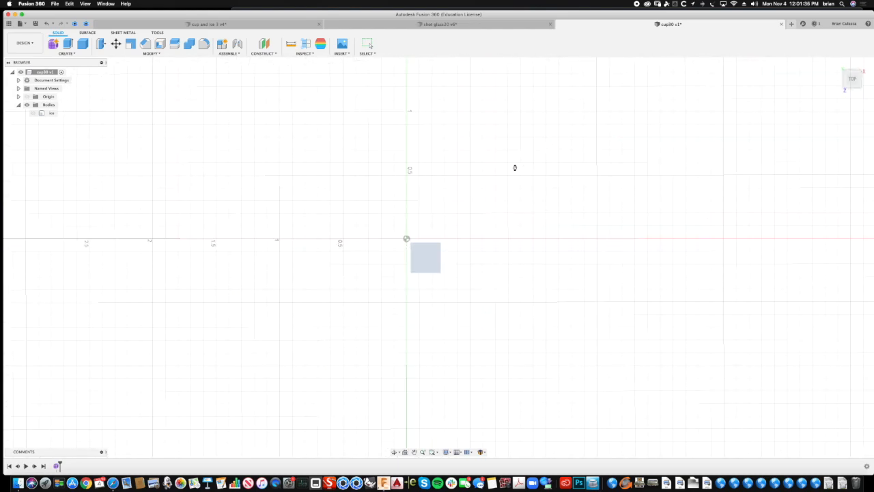
{"action": "left_click", "coordinate": [86, 54]}
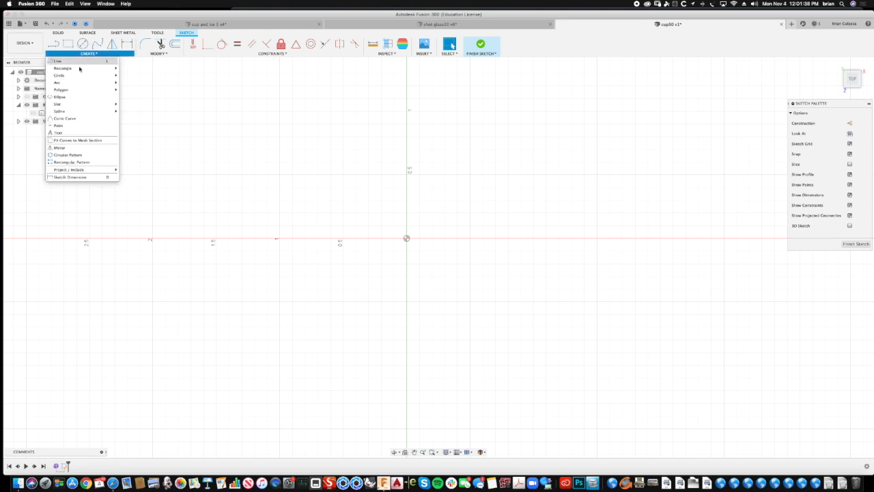
{"action": "mouse_move", "coordinate": [72, 85]}
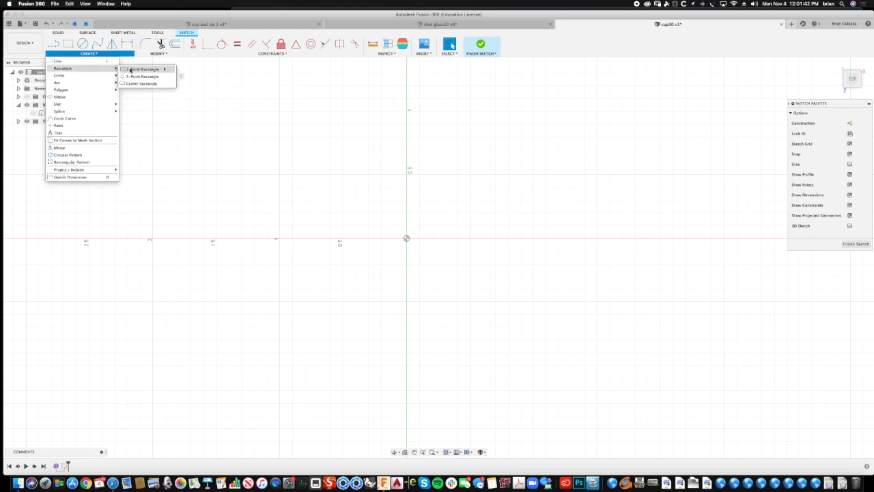
{"action": "left_click", "coordinate": [134, 84]}
{"action": "left_click", "coordinate": [407, 239]}
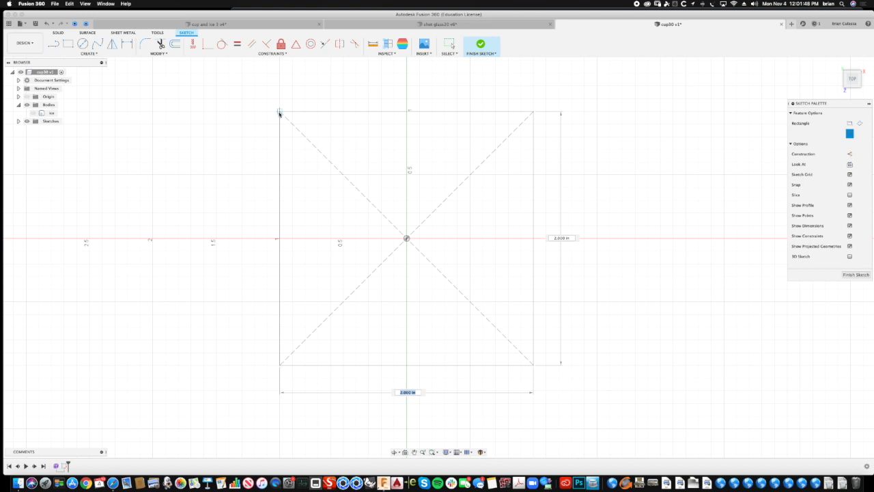
{"action": "left_click", "coordinate": [317, 149]}
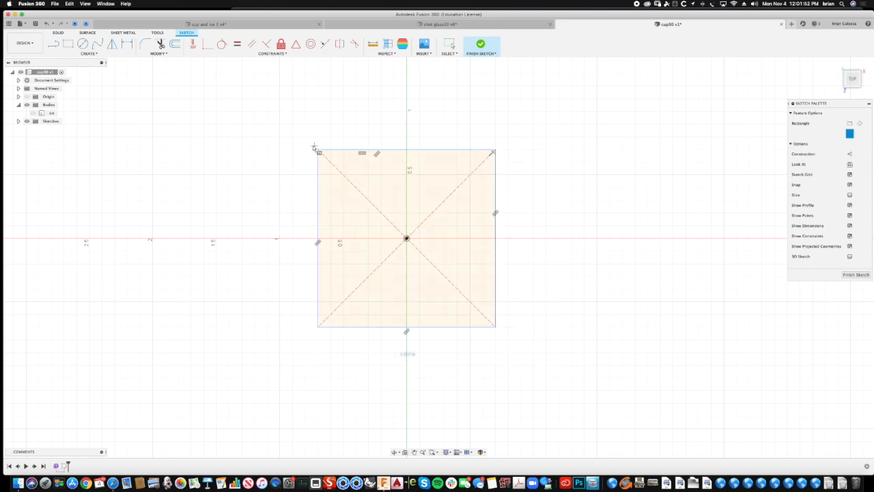
- Round the rectangle's upper-left, upper-right and lower-right corners with 0.40 in fillets
{"action": "mouse_move", "coordinate": [296, 115]}
{"action": "middle_mouse_down", "text": "shift"}
{"action": "mouse_move", "coordinate": [294, 271]}
{"action": "mouse_move", "coordinate": [260, 305]}
{"action": "mouse_move", "coordinate": [249, 337]}
{"action": "mouse_move", "coordinate": [217, 328]}
{"action": "middle_mouse_up", "text": "shift"}
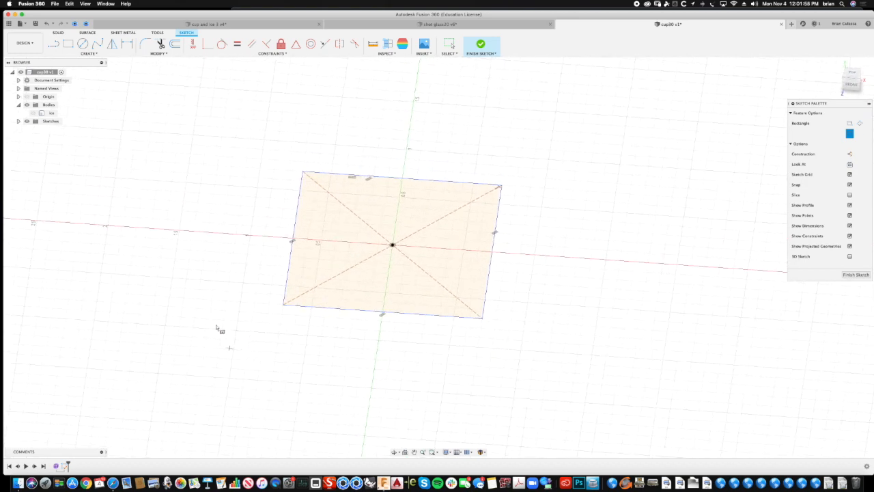
{"action": "middle_click_drag", "start_coordinate": [210, 209], "coordinate": [209, 221], "text": "shift"}
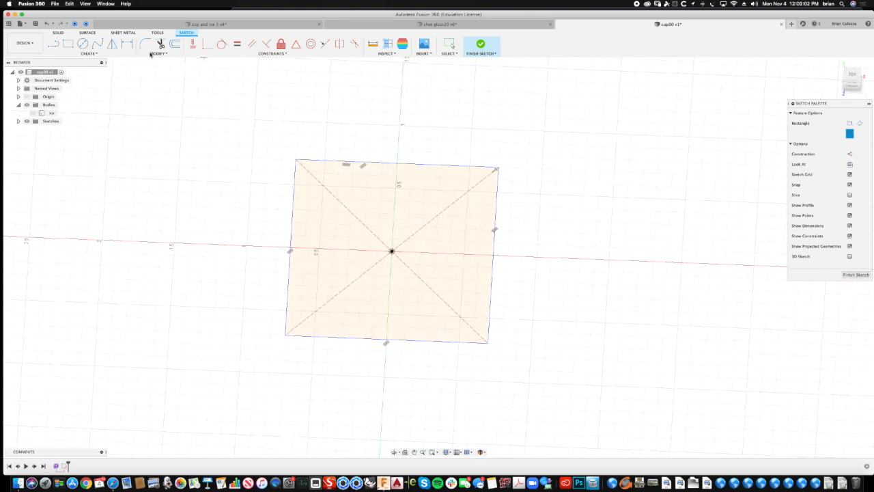
{"action": "left_click", "coordinate": [157, 54]}
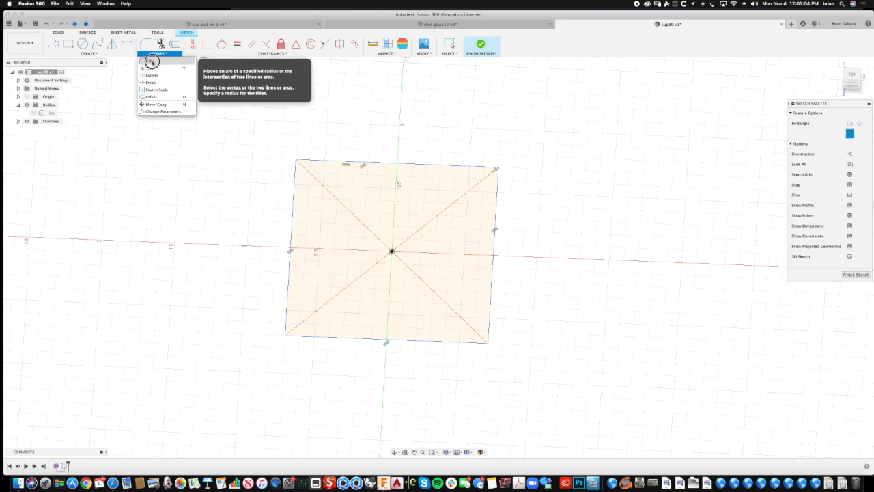
{"action": "left_click", "coordinate": [153, 61]}
{"action": "left_click", "coordinate": [318, 161]}
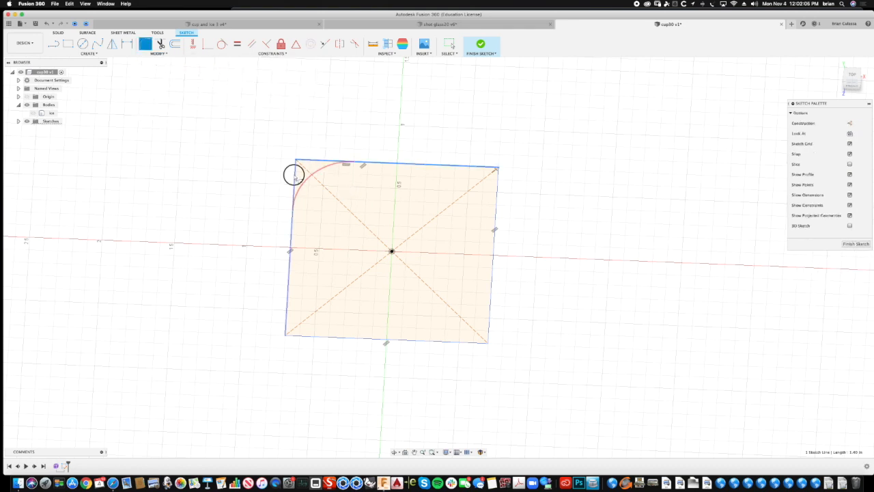
{"action": "left_click", "coordinate": [478, 166]}
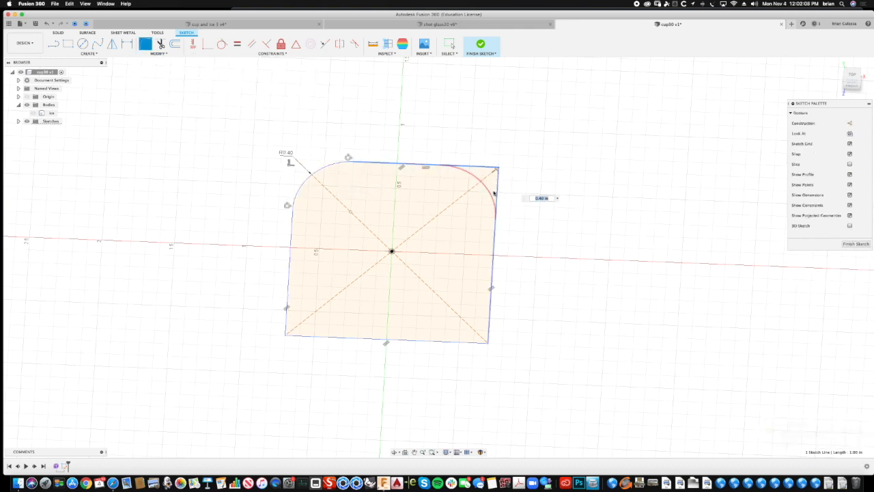
{"action": "left_click", "coordinate": [490, 331]}
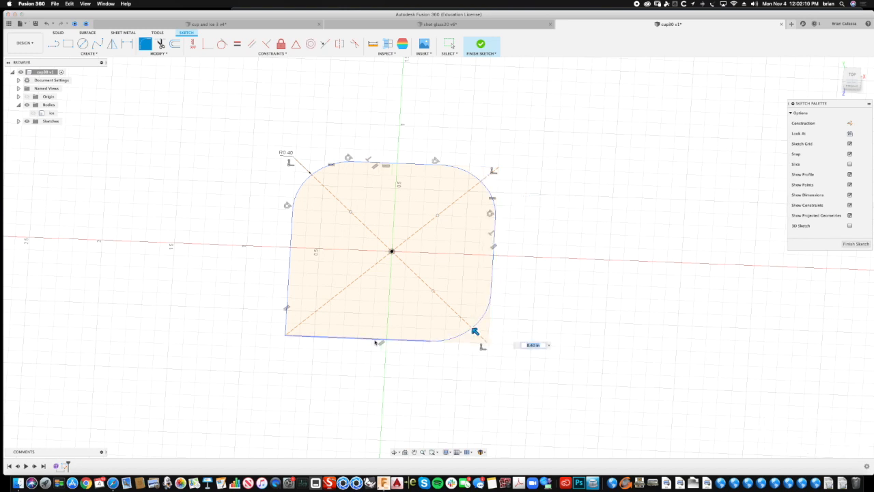
- Try to fillet the rectangle's remaining lower-left corner and set the fillet radius to 0.30 in
{"action": "left_click", "coordinate": [287, 294]}
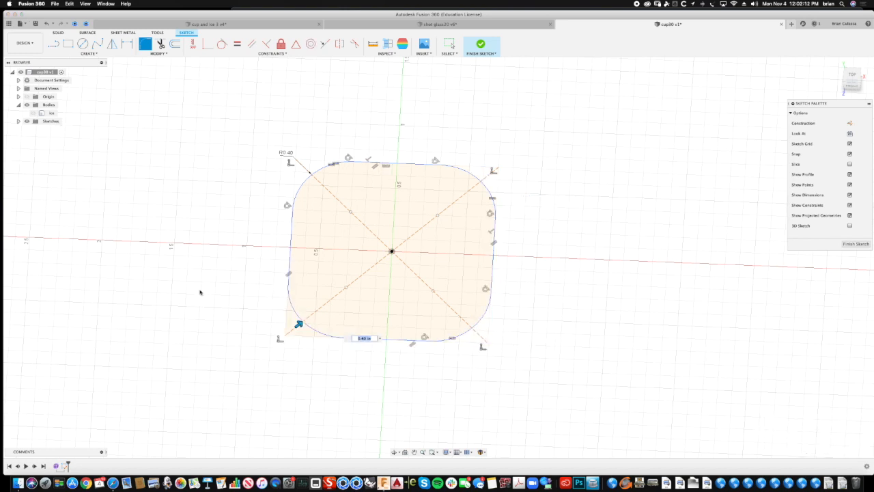
{"action": "left_click", "coordinate": [364, 339]}
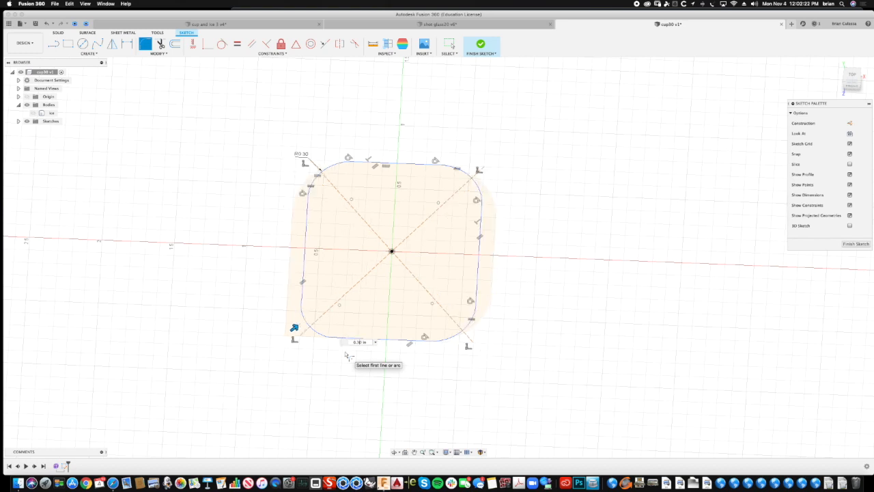
{"action": "scroll", "coordinate": [346, 355], "scroll_direction": "up", "scroll_amount": 3}
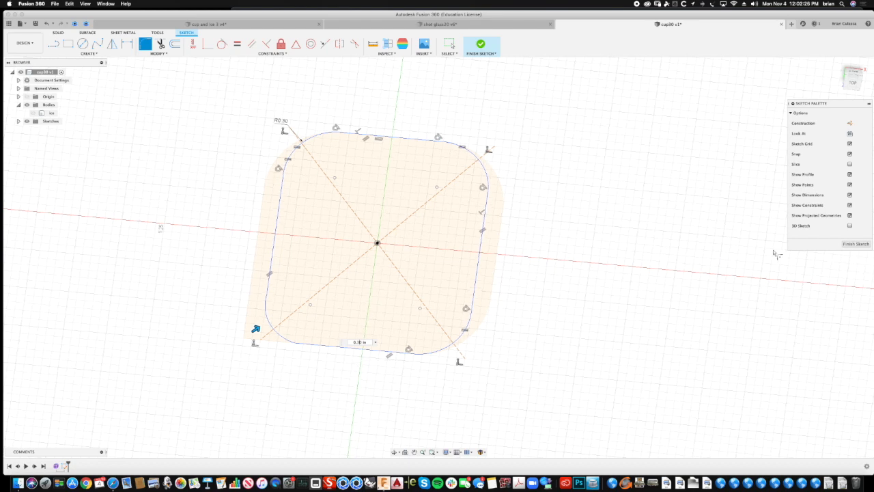
{"action": "scroll", "coordinate": [552, 228], "scroll_direction": "up", "scroll_amount": 1}
{"action": "key", "text": "Escape"}
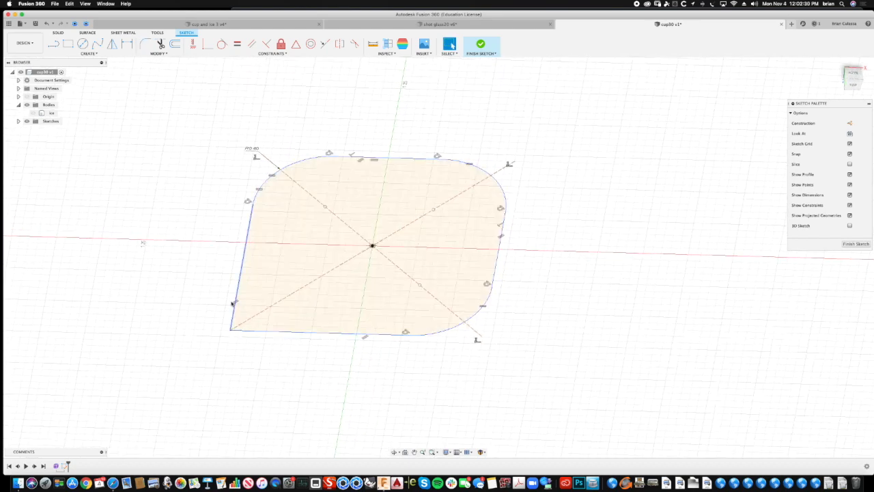
- Round the rectangle's lower-left corner with a 0.40 in fillet and finish the sketch
{"action": "left_click", "coordinate": [143, 44]}
{"action": "left_click", "coordinate": [235, 301]}
{"action": "left_click", "coordinate": [265, 334]}
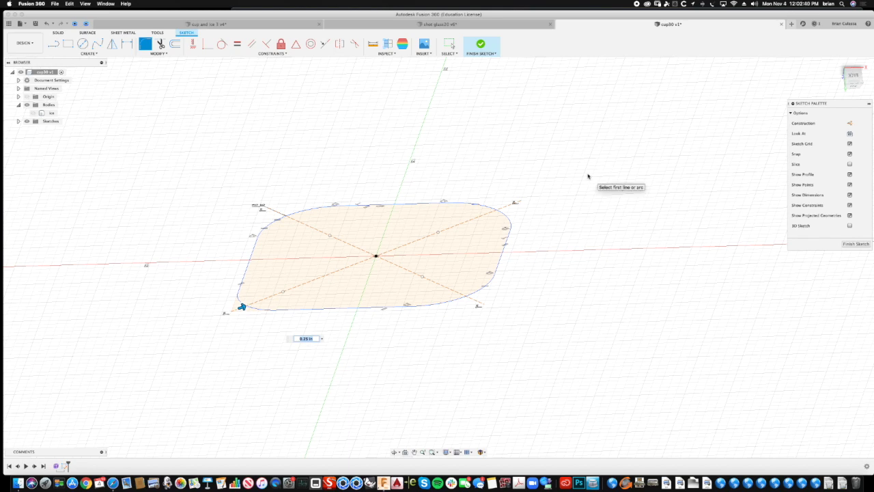
{"action": "mouse_move", "coordinate": [819, 93]}
{"action": "middle_mouse_down", "text": "shift"}
{"action": "mouse_move", "coordinate": [807, 93]}
{"action": "mouse_move", "coordinate": [825, 92]}
{"action": "middle_mouse_up", "text": "shift"}
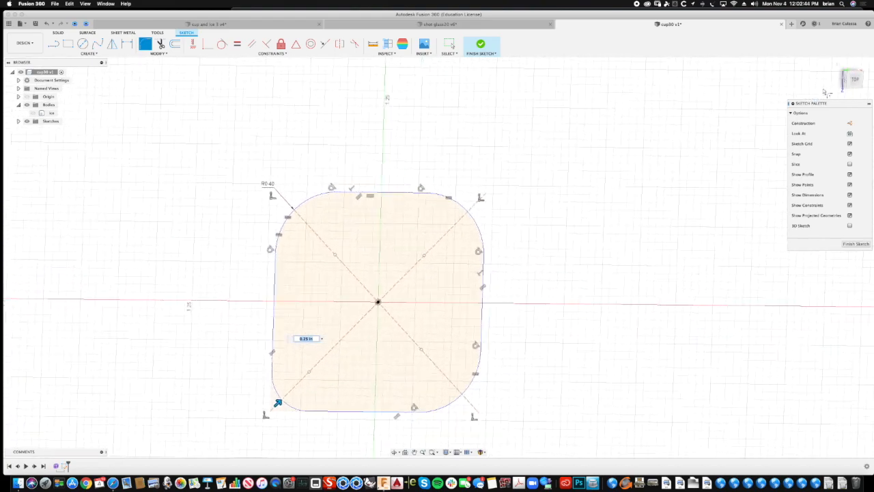
{"action": "left_click", "coordinate": [852, 78]}
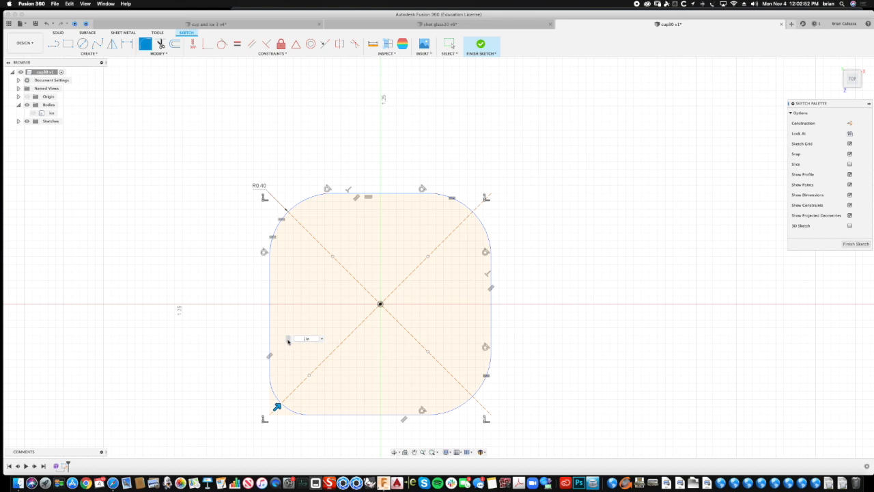
{"action": "key", "text": "Return"}
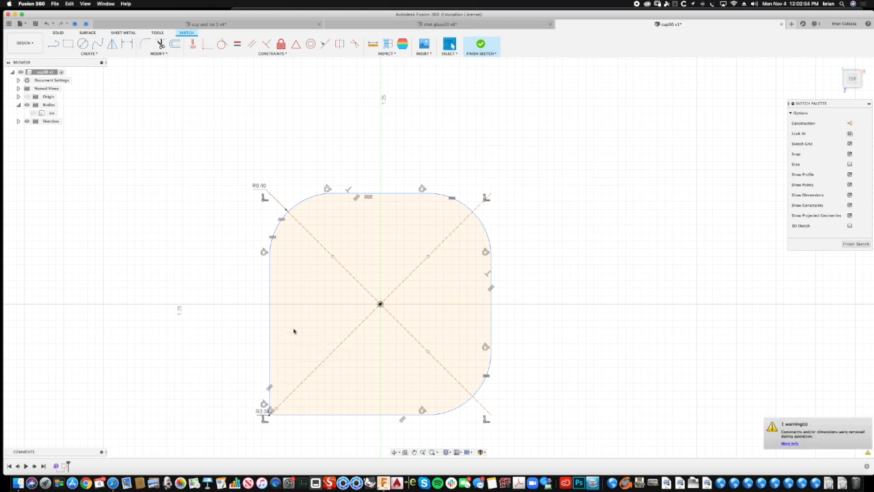
{"action": "double_click", "coordinate": [264, 412]}
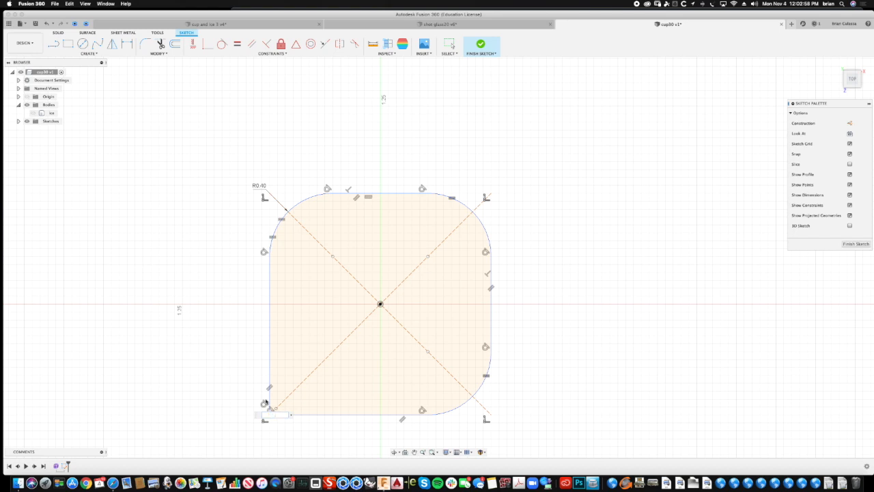
{"action": "key", "text": "Return"}
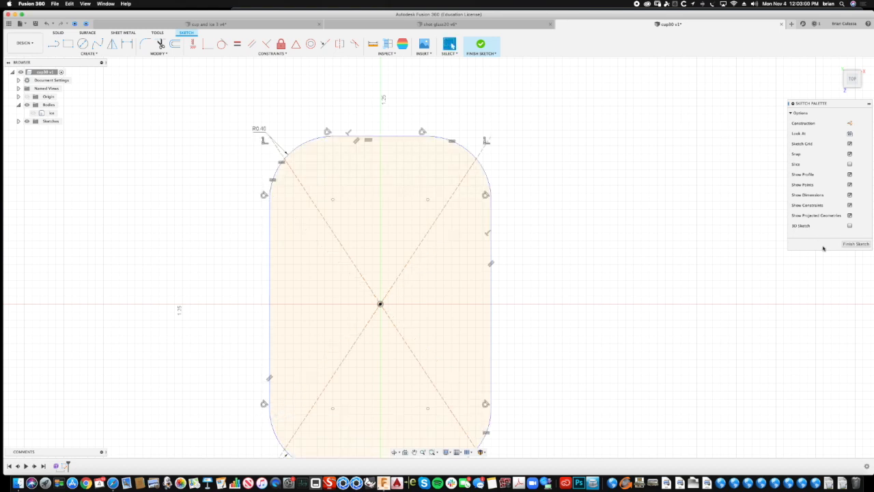
{"action": "left_click", "coordinate": [855, 245]}
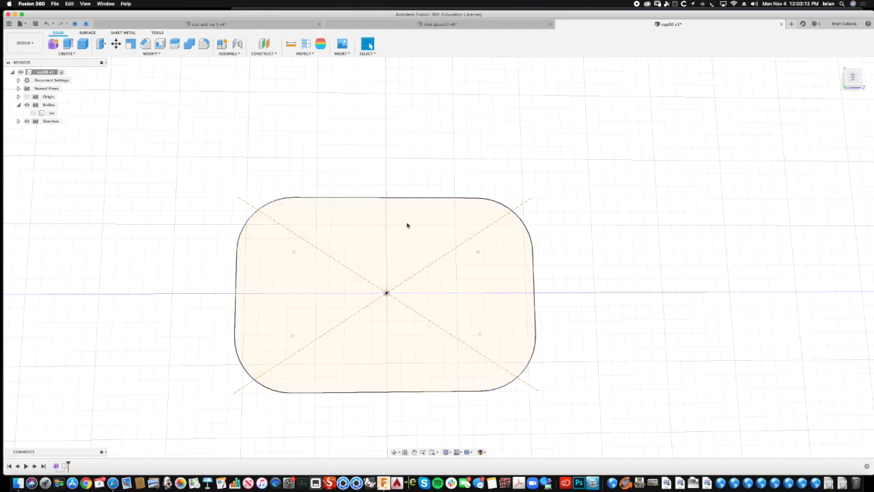
- Reopen the rounded rectangle sketch for editing
{"action": "left_click", "coordinate": [67, 52]}
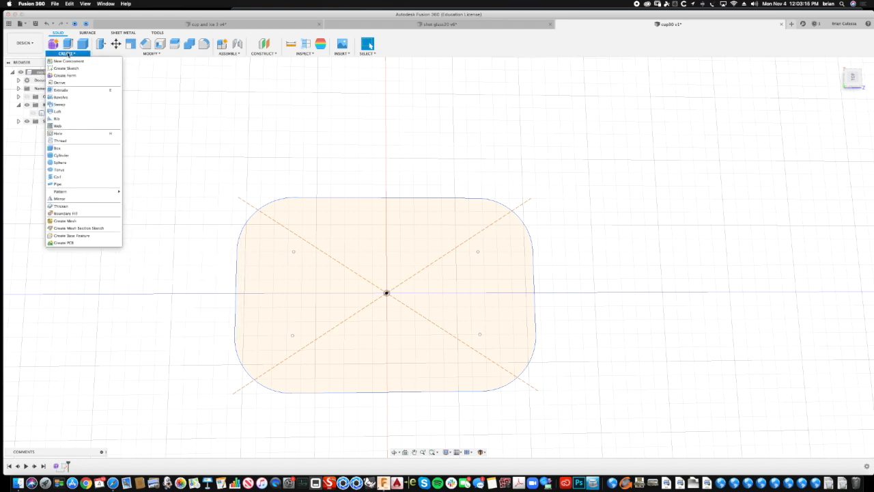
{"action": "left_click", "coordinate": [67, 54]}
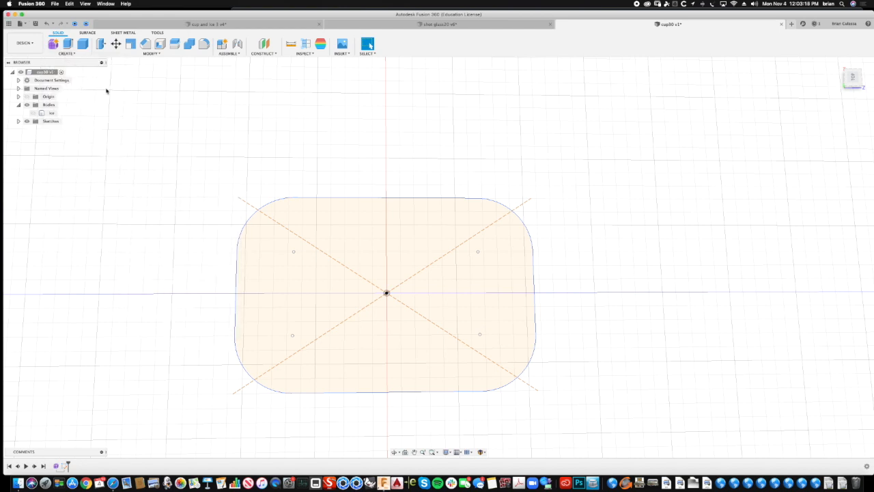
{"action": "left_click", "coordinate": [341, 223]}
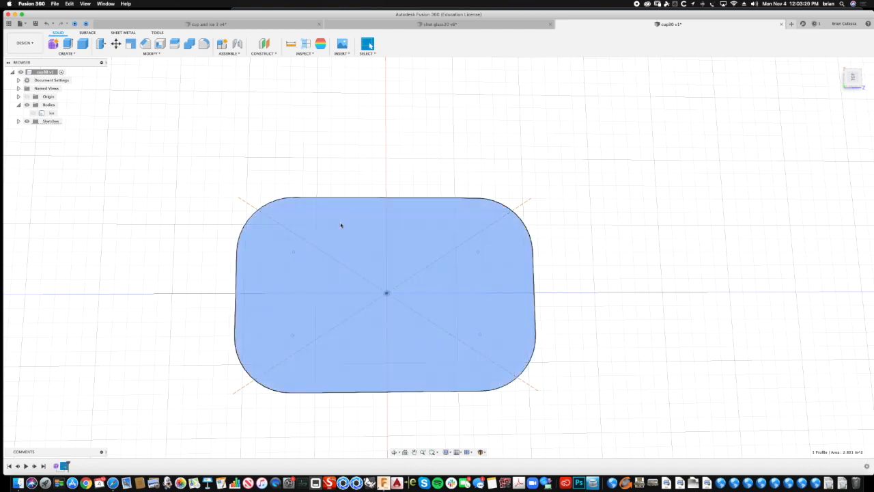
{"action": "left_click", "coordinate": [19, 120]}
{"action": "left_click", "coordinate": [53, 130]}
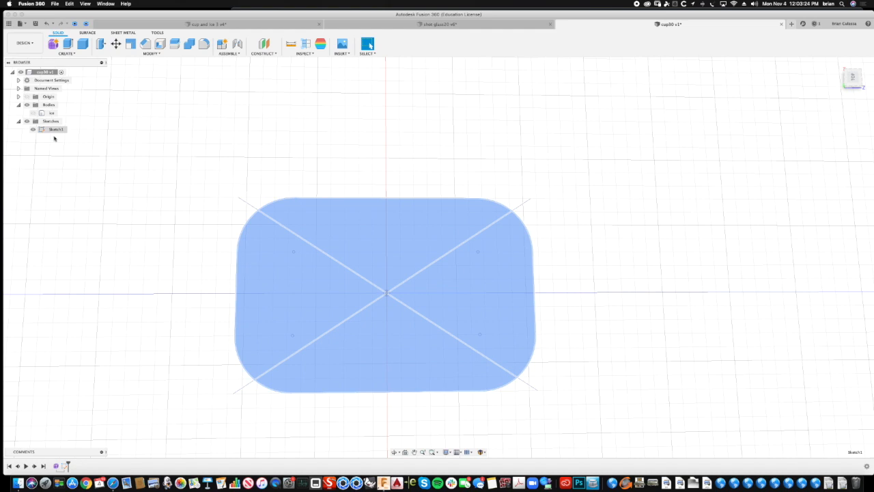
{"action": "right_click", "coordinate": [54, 131]}
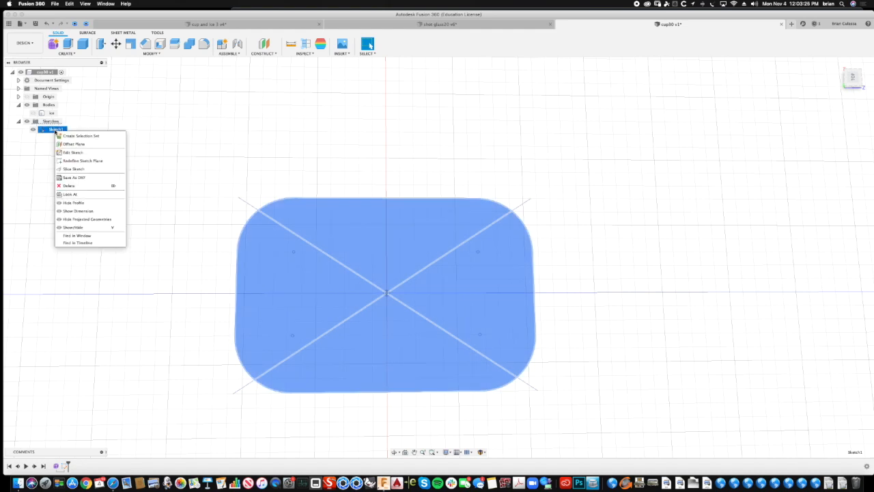
{"action": "left_click", "coordinate": [73, 153]}
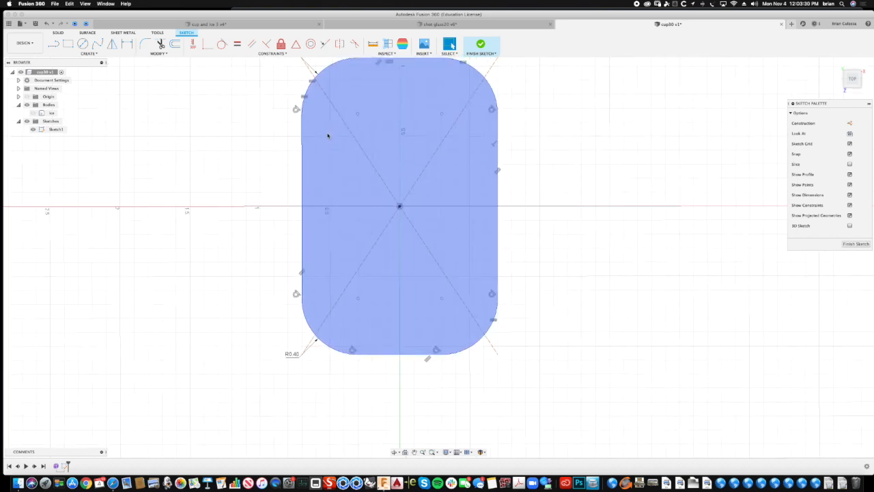
- Dimension the rounded rectangle's height between its upper and lower edges, placing the dimension beside the profile
{"action": "left_click", "coordinate": [98, 54]}
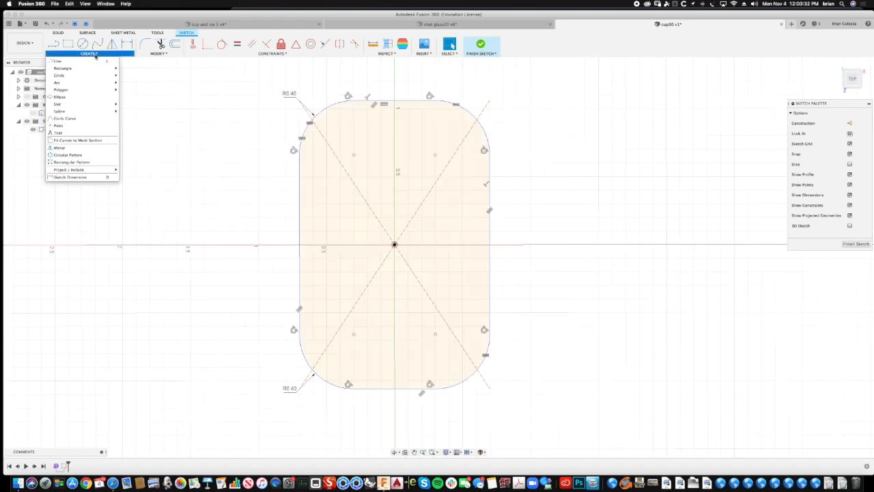
{"action": "left_click", "coordinate": [68, 172]}
{"action": "left_click", "coordinate": [409, 102]}
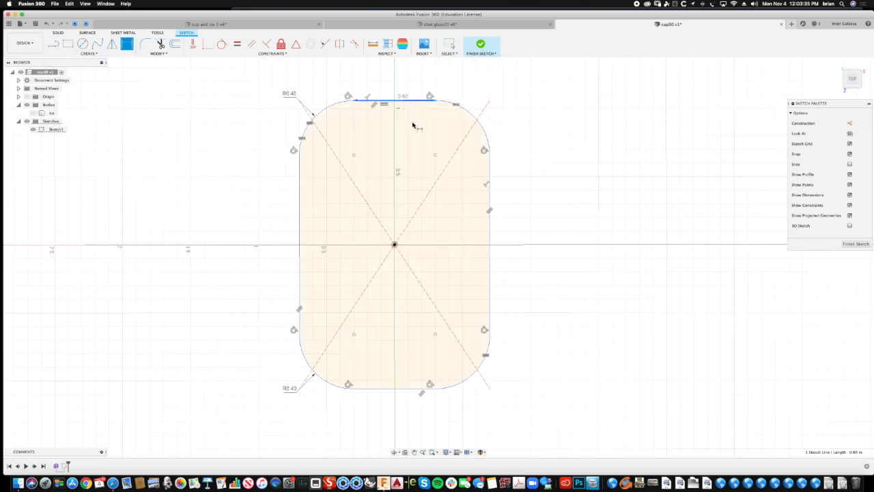
{"action": "left_click", "coordinate": [391, 387]}
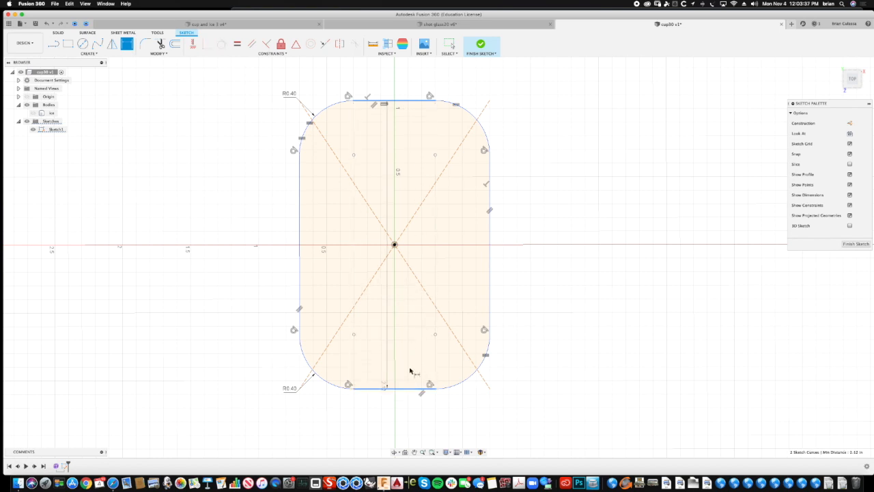
{"action": "left_click", "coordinate": [568, 303]}
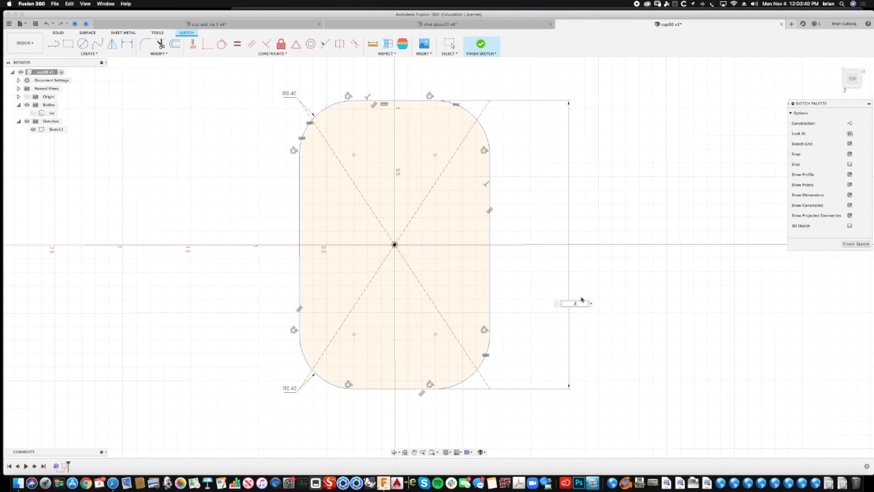
- Try setting the rectangle's height dimension to 2.5 in, and undo that change
{"action": "type", "text": "2.5"}
{"action": "key", "text": "Return"}
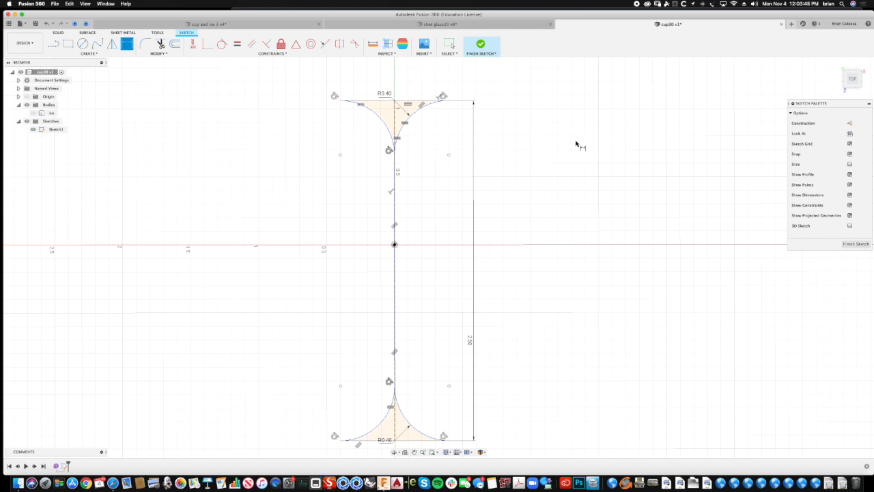
{"action": "key", "text": "super+z"}
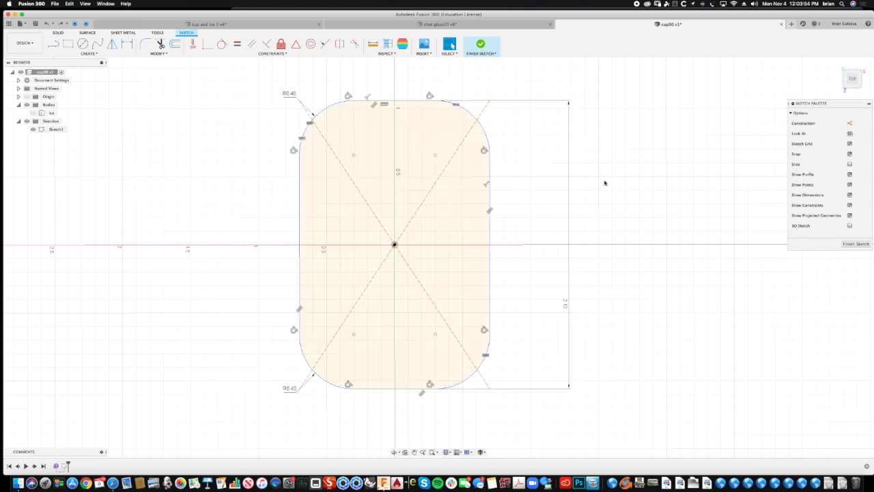
- Dimension the rounded rectangle's width between its two vertical edges and set it to 2.5 in
{"action": "left_click", "coordinate": [490, 235]}
{"action": "left_click", "coordinate": [298, 234]}
{"action": "left_click", "coordinate": [638, 164]}
{"action": "right_click", "coordinate": [635, 233]}
{"action": "left_click", "coordinate": [645, 204]}
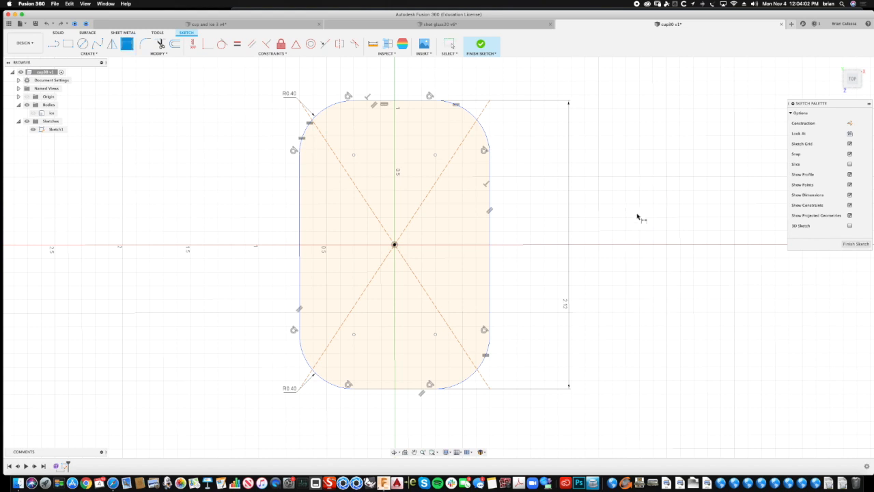
{"action": "left_click", "coordinate": [299, 250]}
{"action": "left_click", "coordinate": [490, 249]}
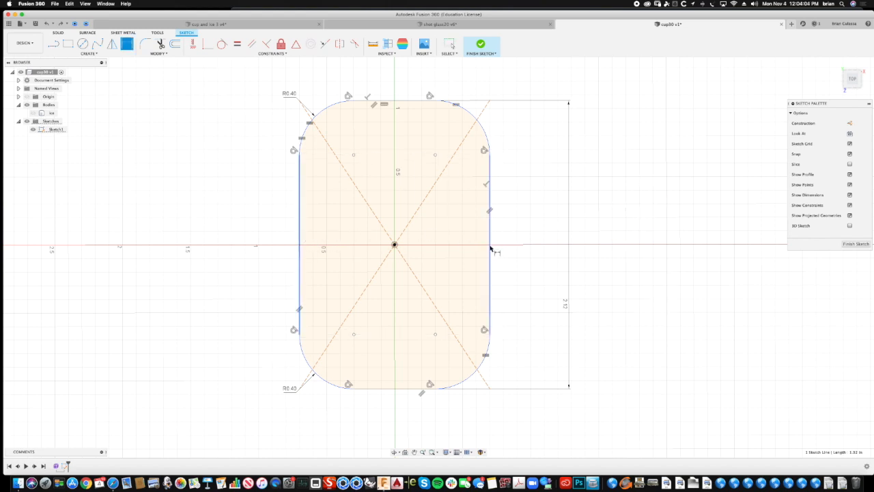
{"action": "left_click", "coordinate": [464, 76]}
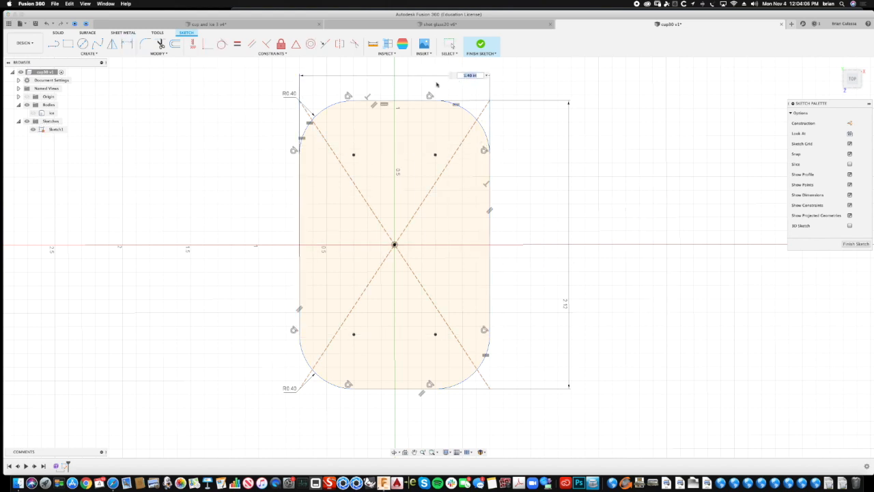
{"action": "type", "text": "2.50"}
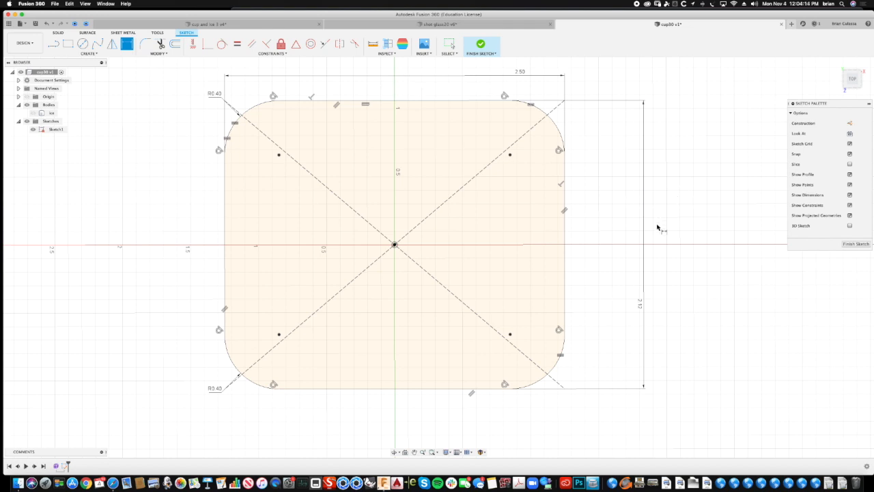
- Set the rectangle's height dimension to 2.5 in and finish the sketch
{"action": "double_click", "coordinate": [639, 306]}
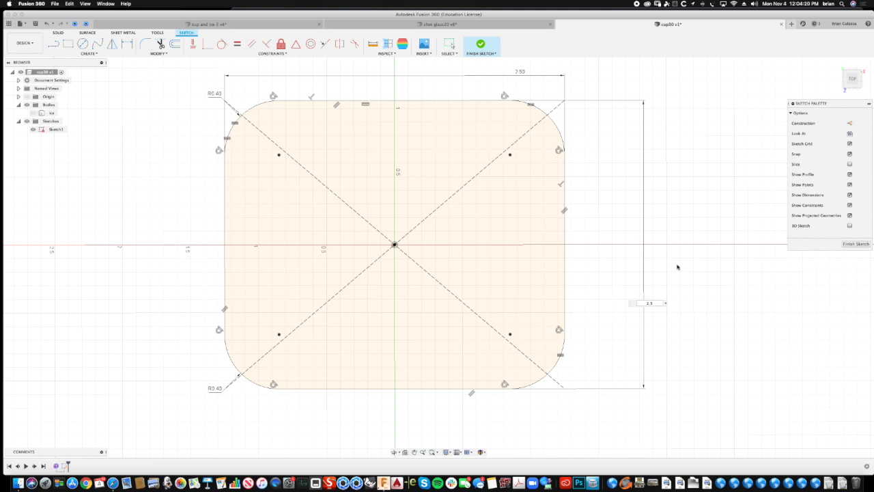
{"action": "key", "text": "Return"}
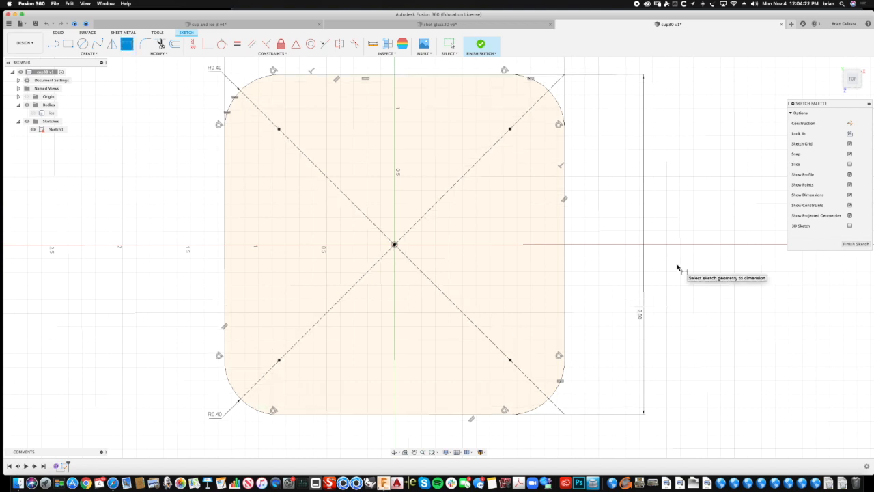
{"action": "left_click", "coordinate": [855, 245]}
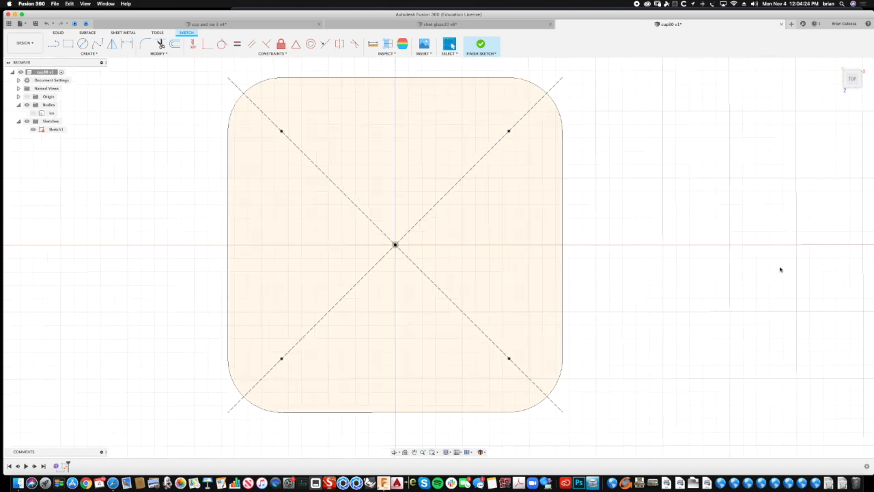
- Create a construction plane offset about 2.325 in above the horizontal origin plane
{"action": "scroll", "coordinate": [679, 262], "scroll_direction": "down", "scroll_amount": 5}
{"action": "mouse_move", "coordinate": [596, 186]}
{"action": "middle_mouse_down", "text": "shift"}
{"action": "mouse_move", "coordinate": [562, 189]}
{"action": "mouse_move", "coordinate": [244, 92]}
{"action": "mouse_move", "coordinate": [207, 93]}
{"action": "middle_mouse_up", "text": "shift"}
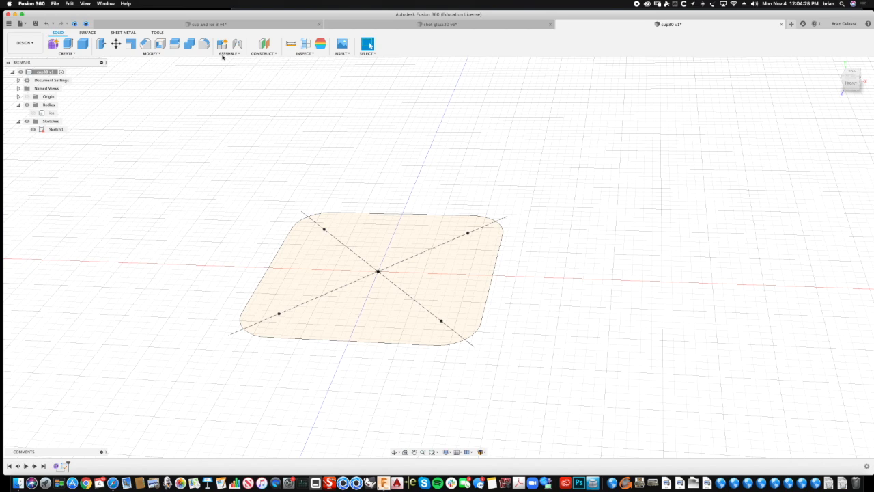
{"action": "left_click", "coordinate": [265, 53]}
{"action": "left_click", "coordinate": [270, 61]}
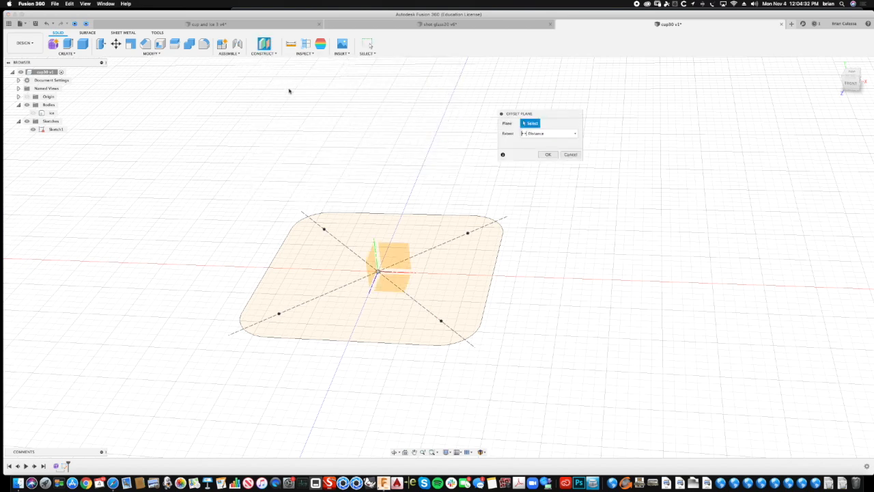
{"action": "middle_click_drag", "start_coordinate": [291, 89], "coordinate": [374, 244], "text": "shift"}
{"action": "left_click", "coordinate": [360, 292]}
{"action": "middle_click_drag", "start_coordinate": [360, 292], "coordinate": [367, 306], "text": "shift"}
{"action": "left_click_drag", "start_coordinate": [367, 306], "coordinate": [345, 119]}
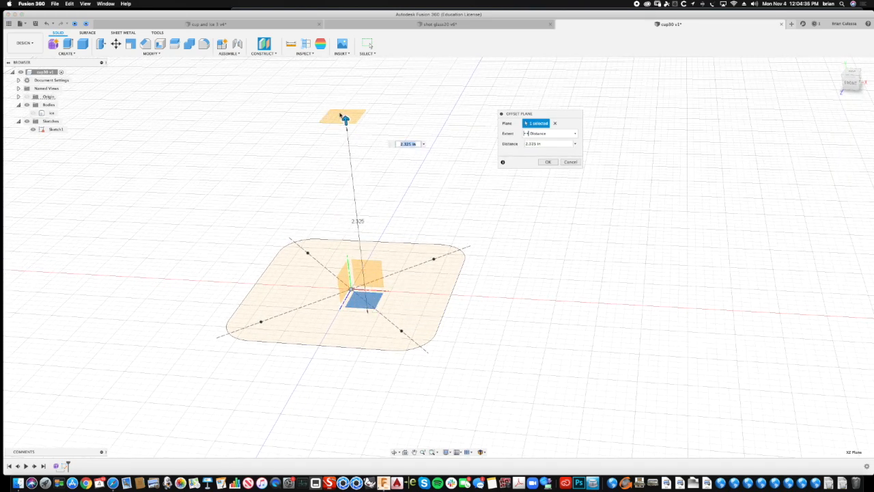
{"action": "key", "text": "Return"}
{"action": "middle_click_drag", "start_coordinate": [339, 114], "coordinate": [418, 204], "text": "shift"}
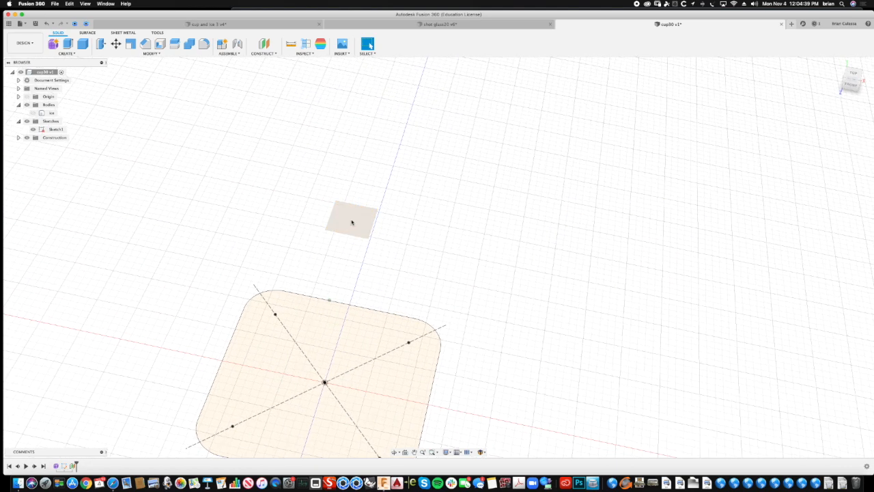
- Start a new sketch on the offset construction plane above the rounded square
{"action": "left_click", "coordinate": [67, 53]}
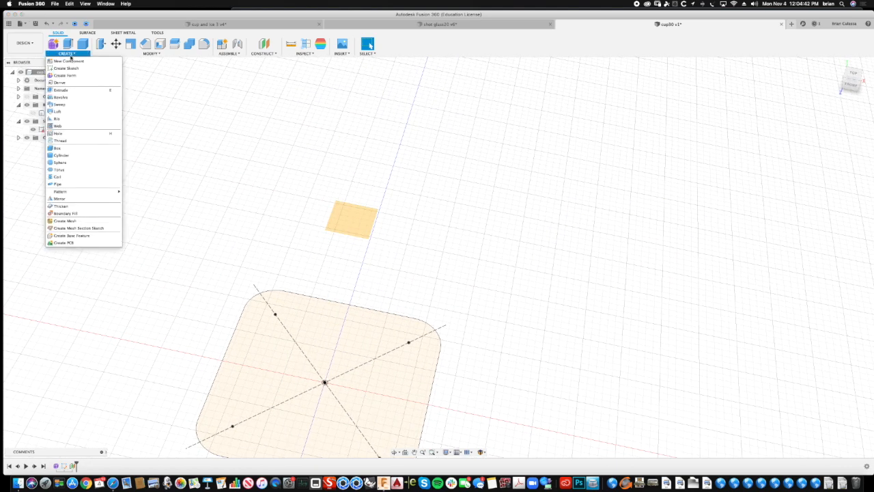
{"action": "left_click", "coordinate": [65, 68]}
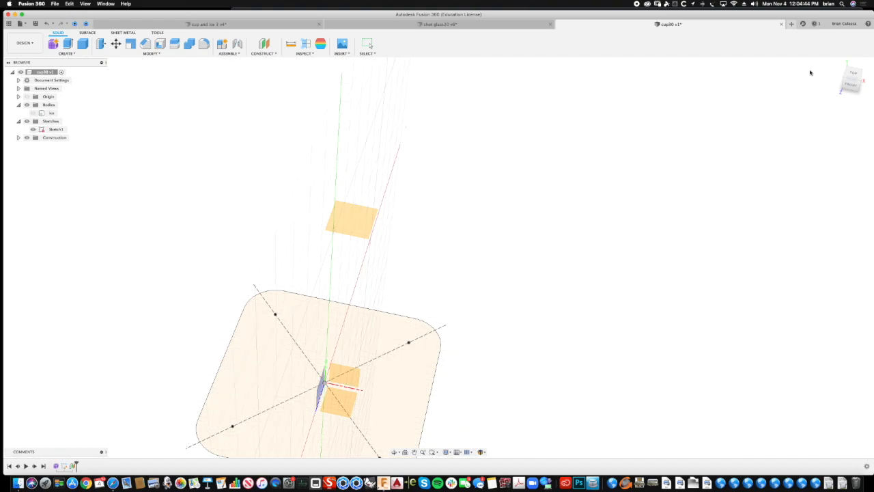
{"action": "left_click", "coordinate": [850, 75]}
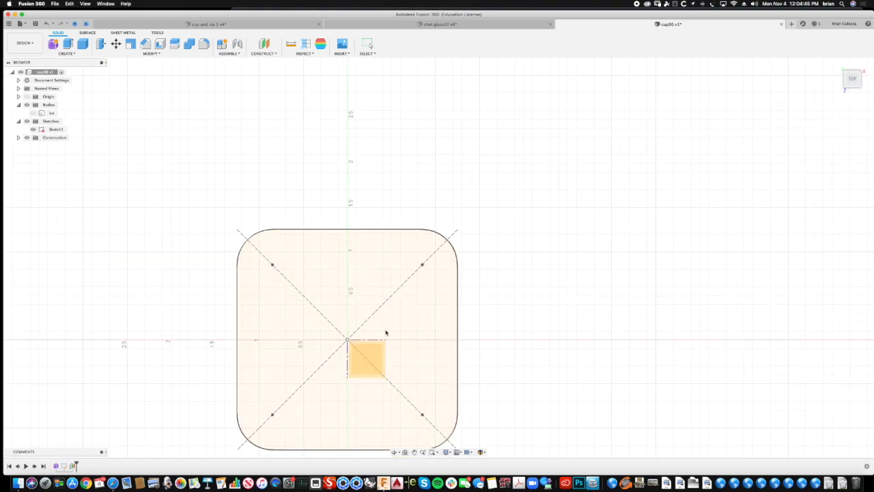
{"action": "scroll", "coordinate": [378, 283], "scroll_direction": "down", "scroll_amount": 5, "text": "shift"}
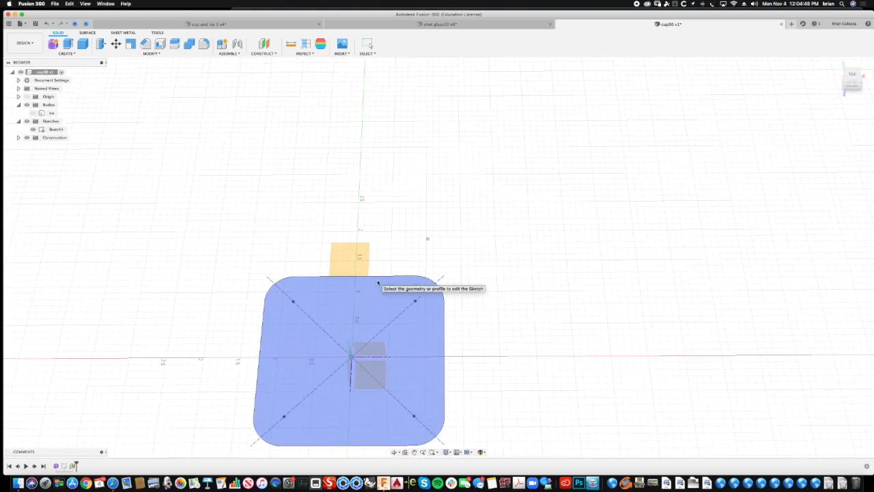
{"action": "left_click", "coordinate": [357, 222]}
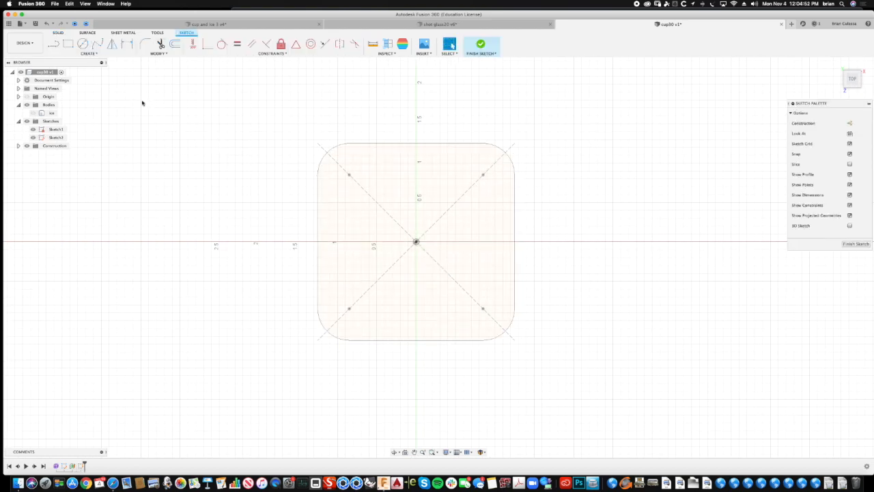
- Sketch a centre-diameter circle about 3.68 in across, centred on the origin, and finish the sketch
{"action": "left_click", "coordinate": [89, 54]}
{"action": "mouse_move", "coordinate": [65, 75]}
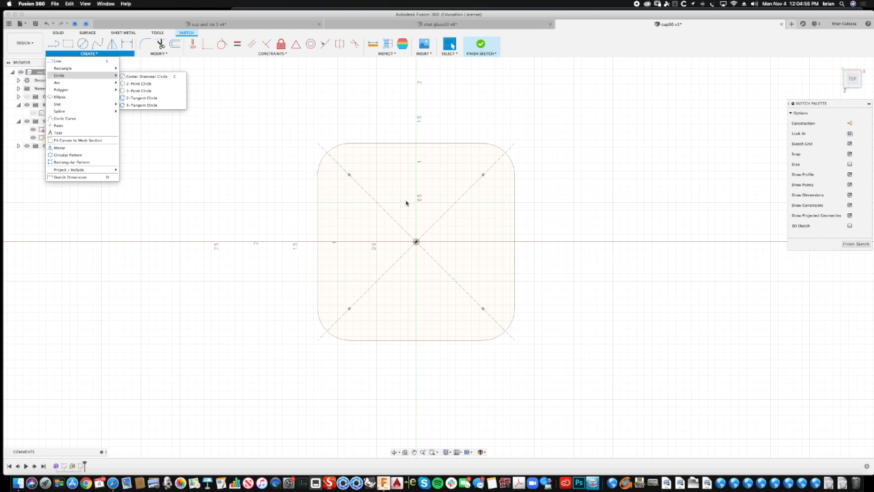
{"action": "left_click", "coordinate": [155, 76]}
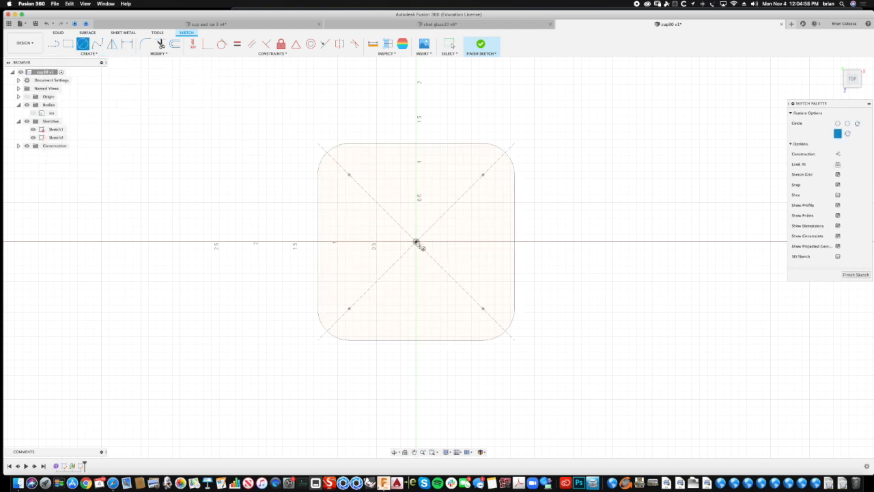
{"action": "left_click", "coordinate": [416, 241]}
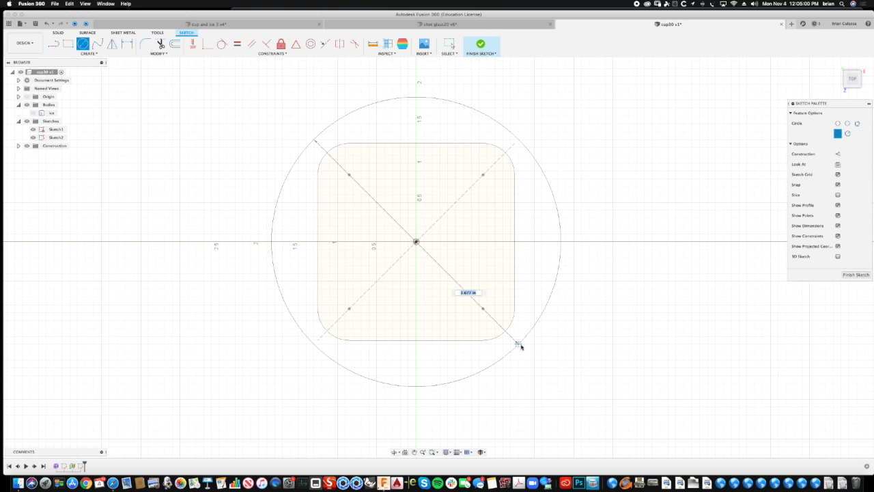
{"action": "left_click", "coordinate": [519, 345]}
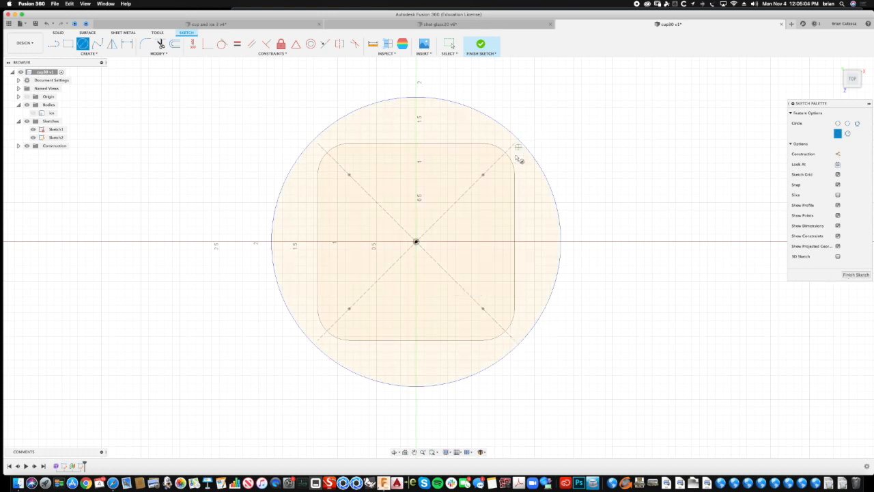
{"action": "left_click", "coordinate": [846, 275]}
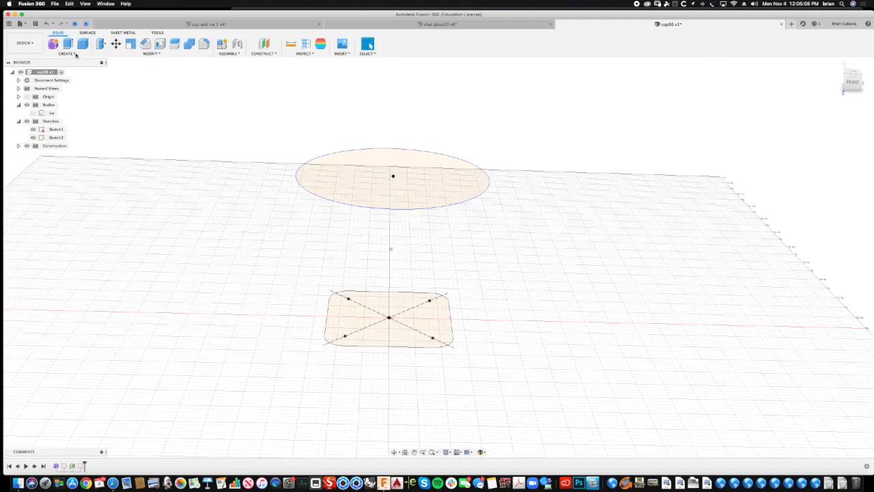
- Loft between the upper circle and the rounded square base as a new body
{"action": "left_click", "coordinate": [66, 53]}
{"action": "left_click", "coordinate": [60, 112]}
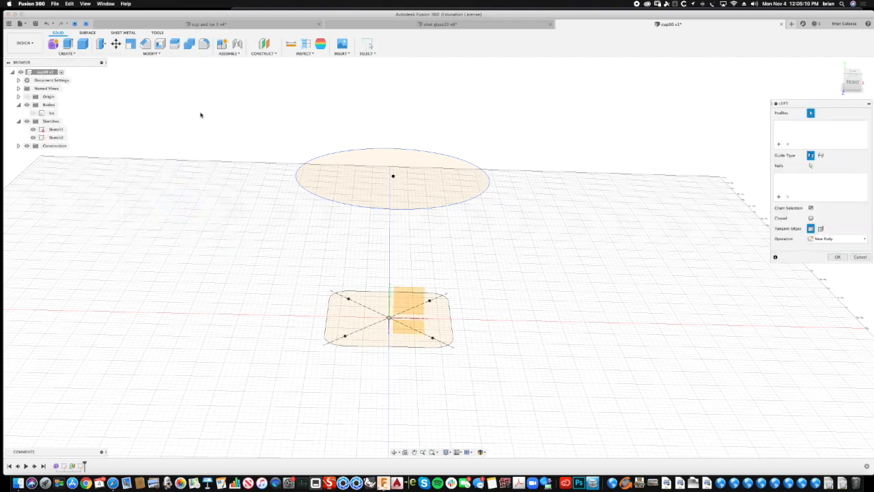
{"action": "left_click", "coordinate": [334, 180]}
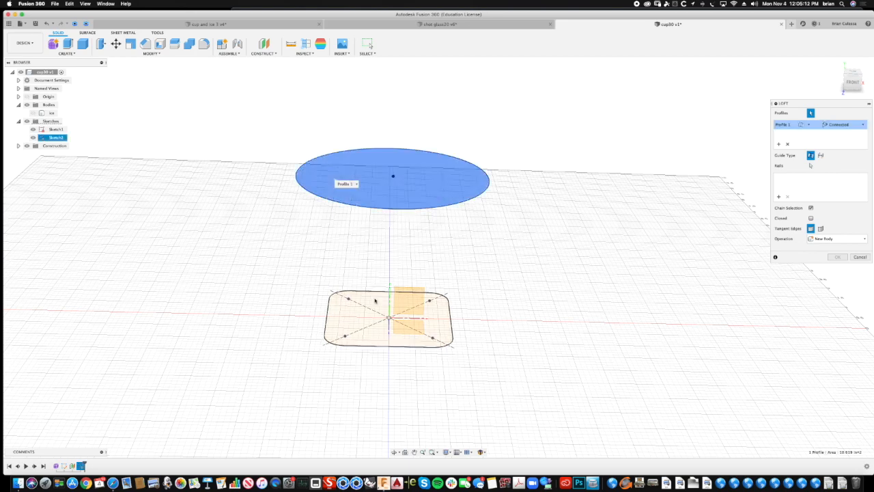
{"action": "left_click", "coordinate": [376, 301]}
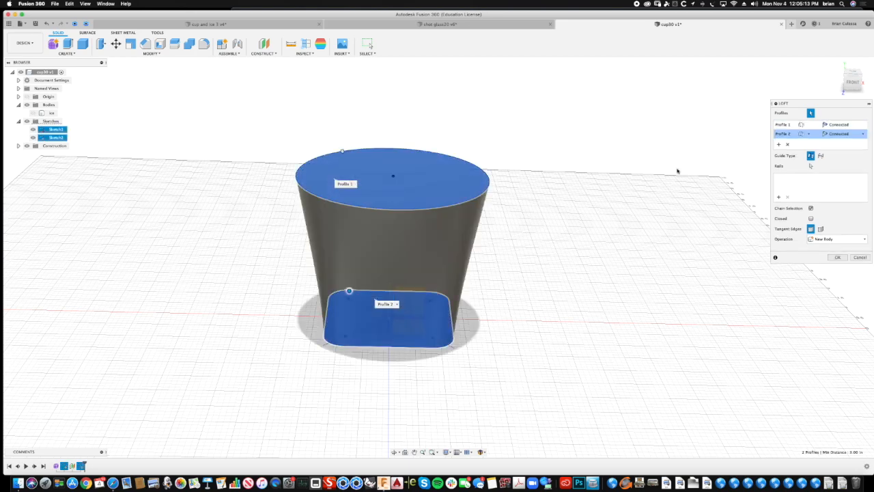
{"action": "left_click", "coordinate": [839, 258]}
- Shell the lofted body inward with its circular top face removed, and save the design with the version description "User Saved"
{"action": "middle_click_drag", "start_coordinate": [646, 250], "coordinate": [478, 121], "text": "shift"}
{"action": "middle_click_drag", "start_coordinate": [201, 127], "coordinate": [152, 59], "text": "shift"}
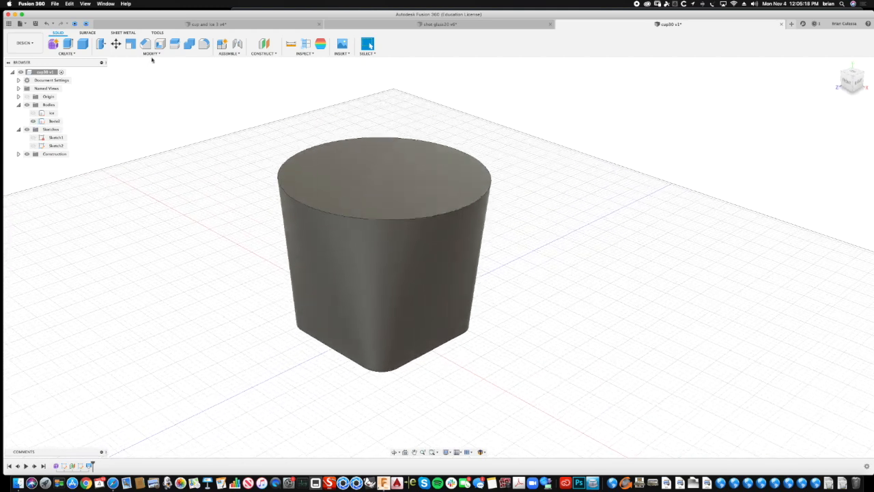
{"action": "left_click", "coordinate": [160, 44]}
{"action": "left_click", "coordinate": [153, 53]}
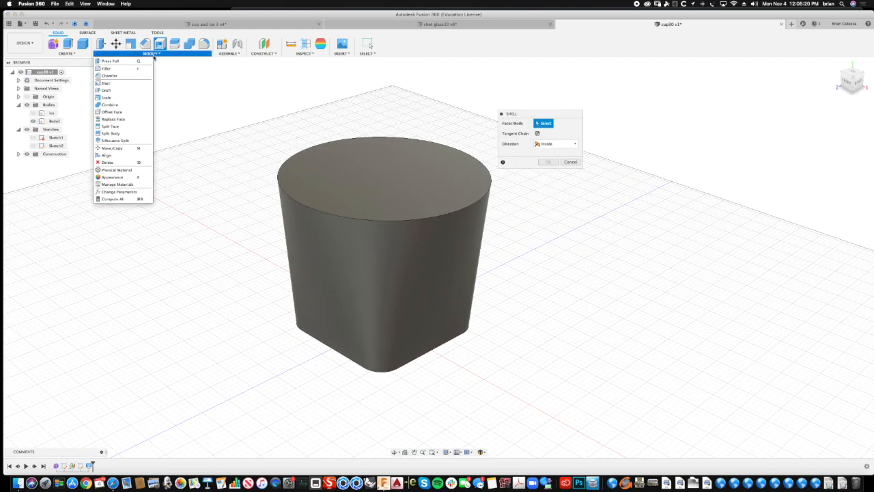
{"action": "left_click", "coordinate": [113, 84]}
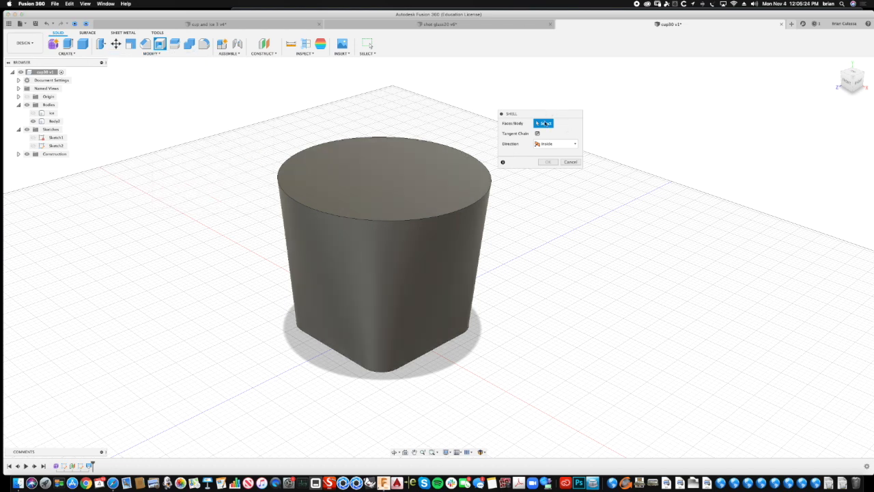
{"action": "left_click", "coordinate": [401, 174]}
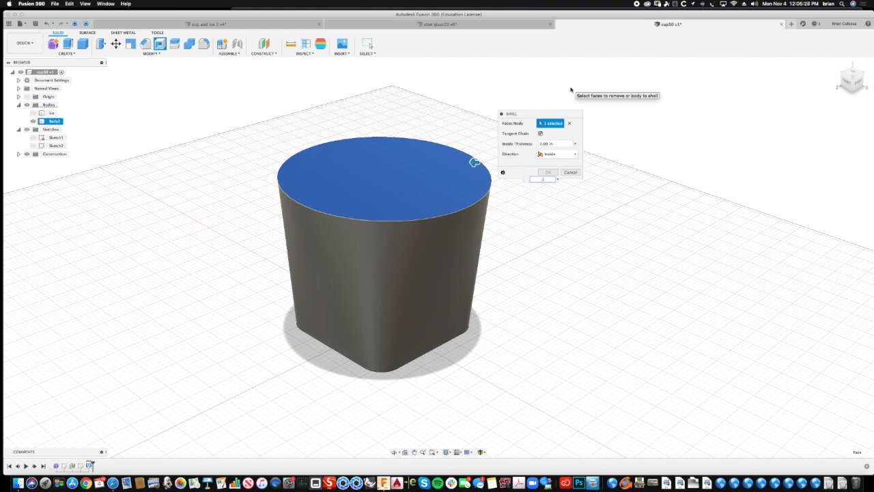
{"action": "key", "text": "Return"}
{"action": "middle_click_drag", "start_coordinate": [579, 152], "coordinate": [626, 115], "text": "shift"}
{"action": "key", "text": "super+s"}
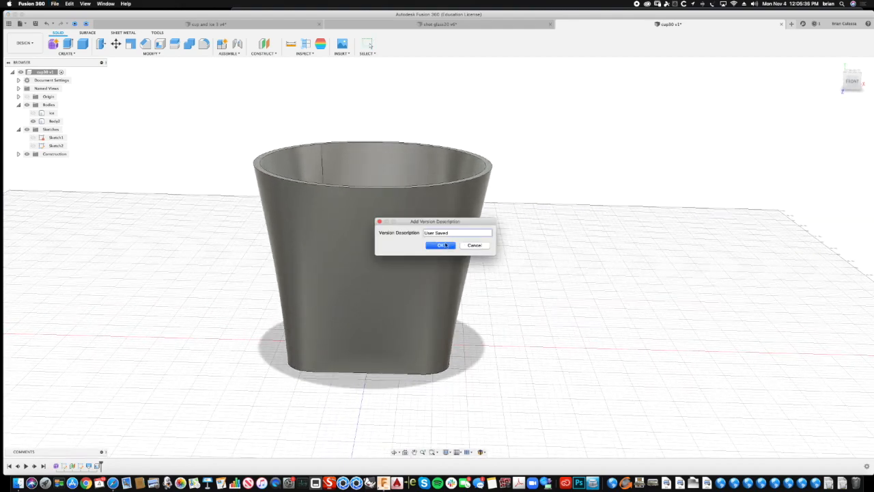
{"action": "left_click", "coordinate": [441, 245]}
- Fillet the inner and outer rim edges of the cup with a radius of about 0.05 in
{"action": "middle_click_drag", "start_coordinate": [156, 88], "coordinate": [176, 57], "text": "shift"}
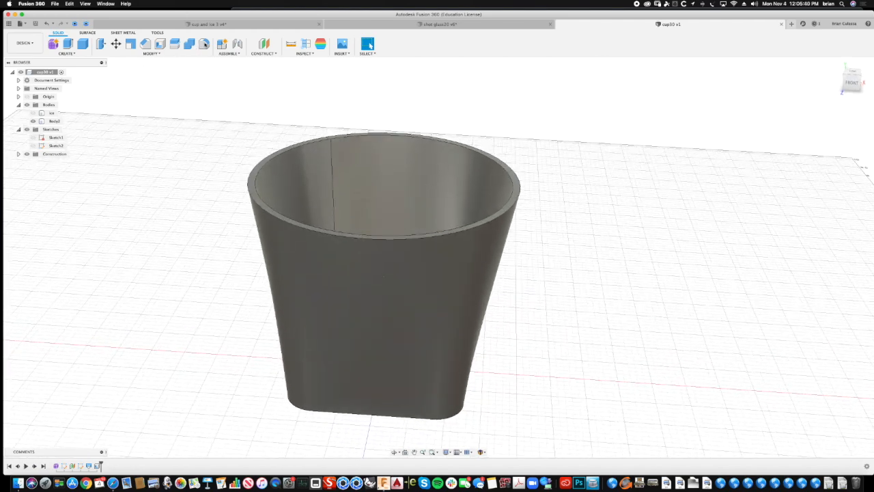
{"action": "key", "text": "f"}
{"action": "left_click", "coordinate": [265, 161]}
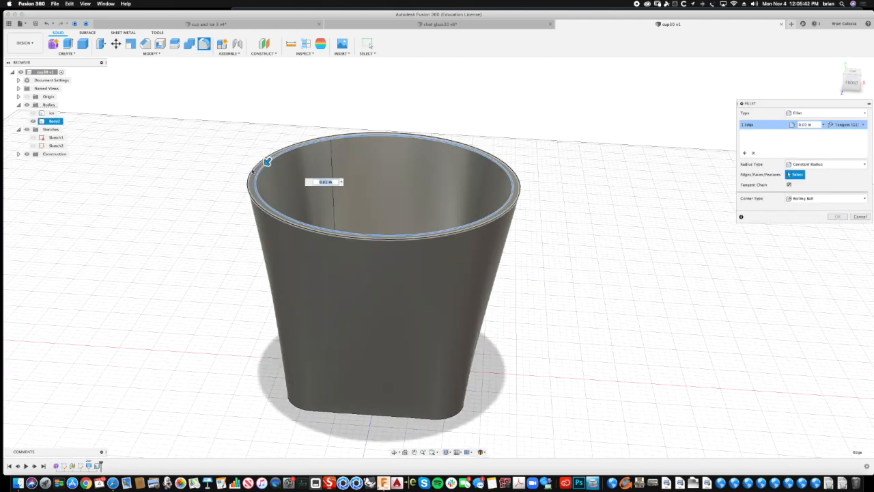
{"action": "left_click", "coordinate": [250, 170]}
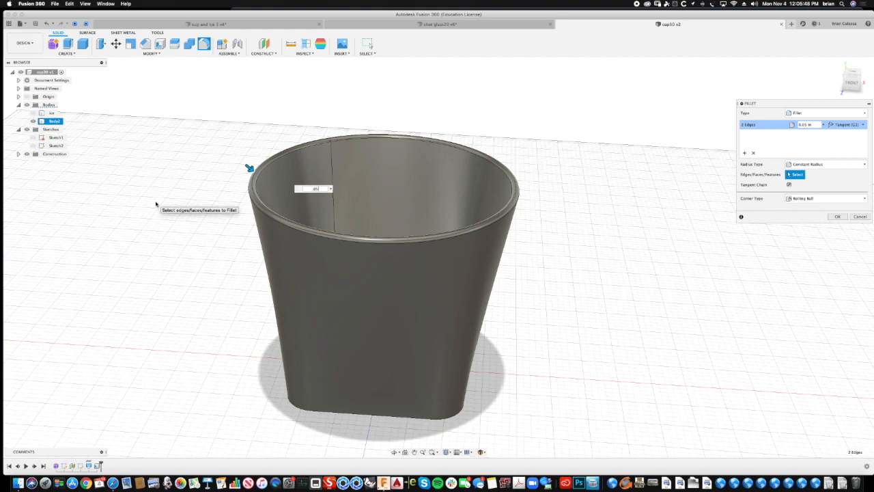
{"action": "middle_click_drag", "start_coordinate": [510, 245], "coordinate": [808, 241], "text": "shift"}
{"action": "left_click", "coordinate": [840, 217]}
{"action": "middle_click_drag", "start_coordinate": [638, 244], "coordinate": [122, 58], "text": "shift"}
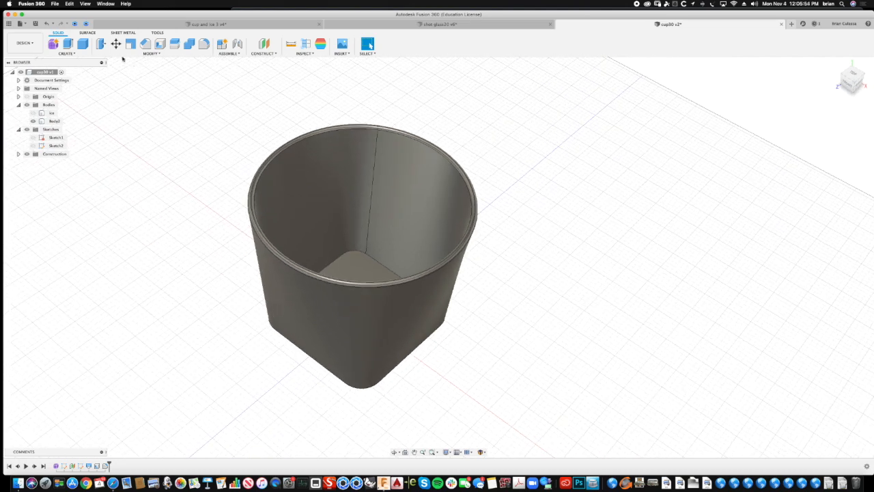
{"action": "left_click", "coordinate": [101, 44]}
{"action": "left_click", "coordinate": [351, 257]}
{"action": "scroll", "coordinate": [361, 249], "scroll_direction": "down", "scroll_amount": 1}
{"action": "left_click_drag", "start_coordinate": [354, 247], "coordinate": [355, 247]}
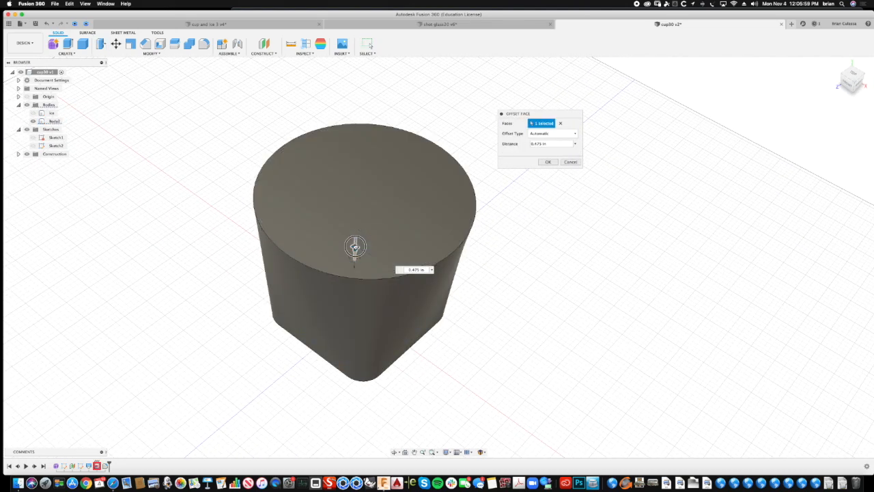
{"action": "left_click", "coordinate": [570, 163]}
- Raise the cup's inside floor with Offset Face by about 0.47 in to thicken the base
{"action": "scroll", "coordinate": [410, 217], "scroll_direction": "up", "scroll_amount": 3}
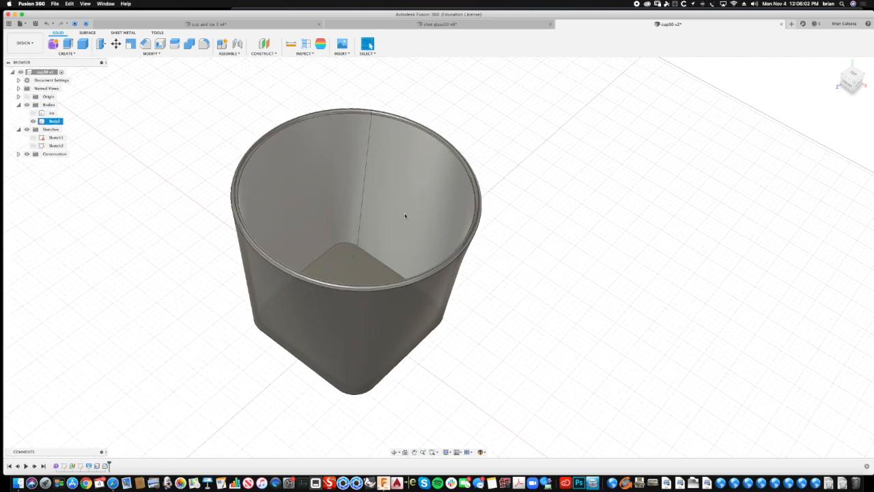
{"action": "left_click", "coordinate": [148, 54]}
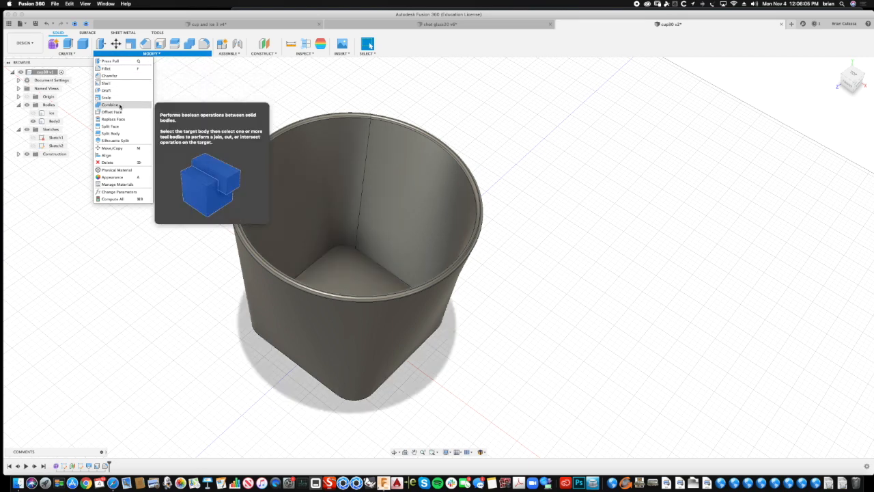
{"action": "left_click", "coordinate": [112, 111]}
{"action": "left_click", "coordinate": [343, 273]}
{"action": "middle_click_drag", "start_coordinate": [352, 251], "coordinate": [346, 294], "text": "shift"}
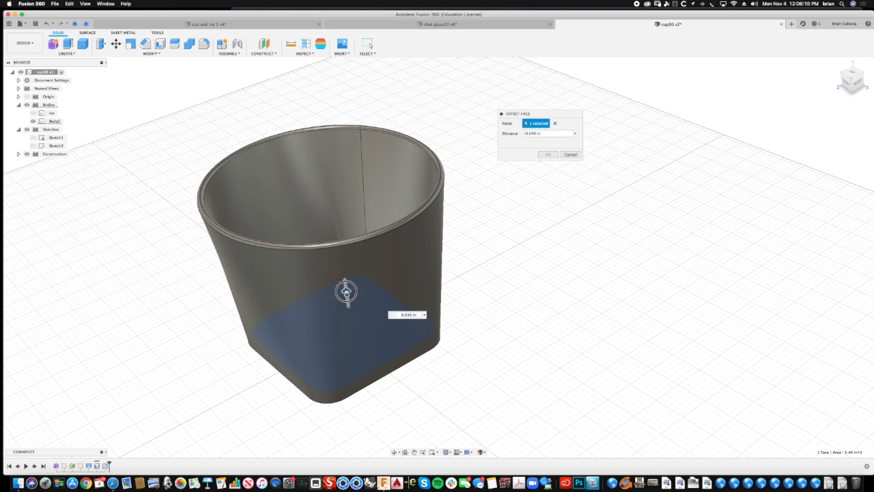
{"action": "middle_click_drag", "start_coordinate": [343, 275], "coordinate": [333, 270], "text": "shift"}
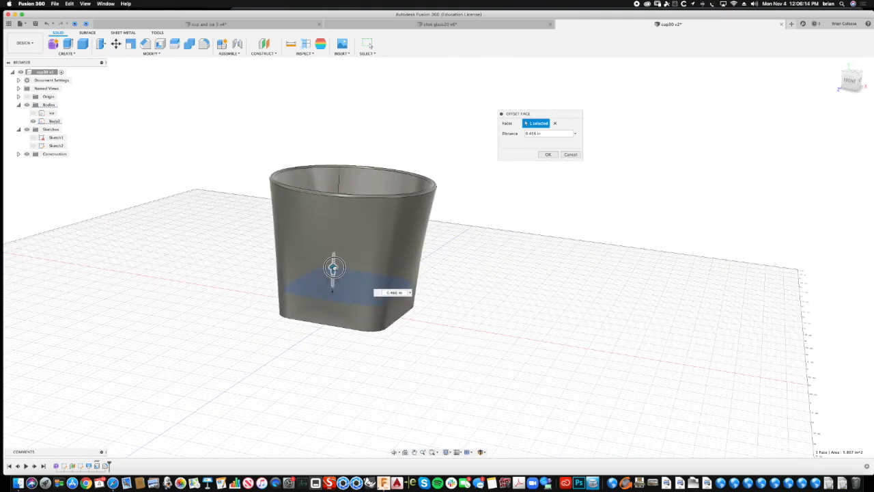
{"action": "left_click", "coordinate": [548, 155]}
- Apply the Glass - Window appearance from the smooth glass library to the cup body
{"action": "middle_click_drag", "start_coordinate": [517, 195], "coordinate": [142, 68], "text": "shift"}
{"action": "left_click", "coordinate": [148, 53]}
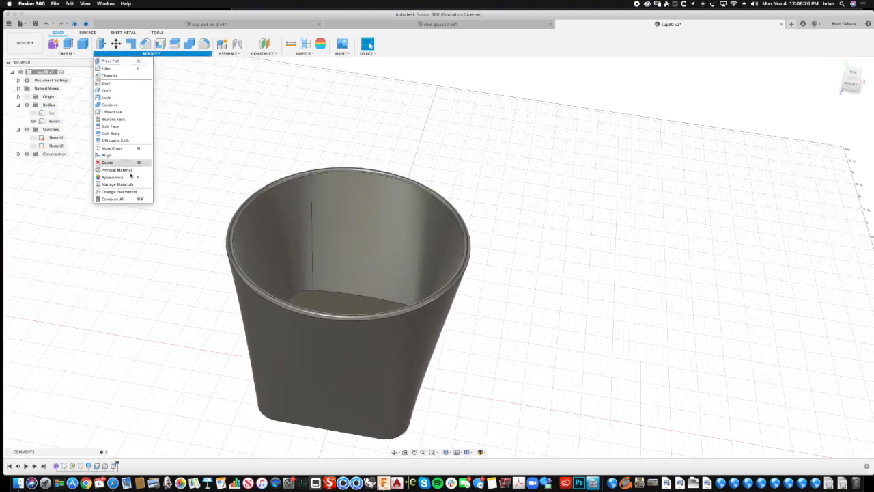
{"action": "left_click", "coordinate": [127, 179]}
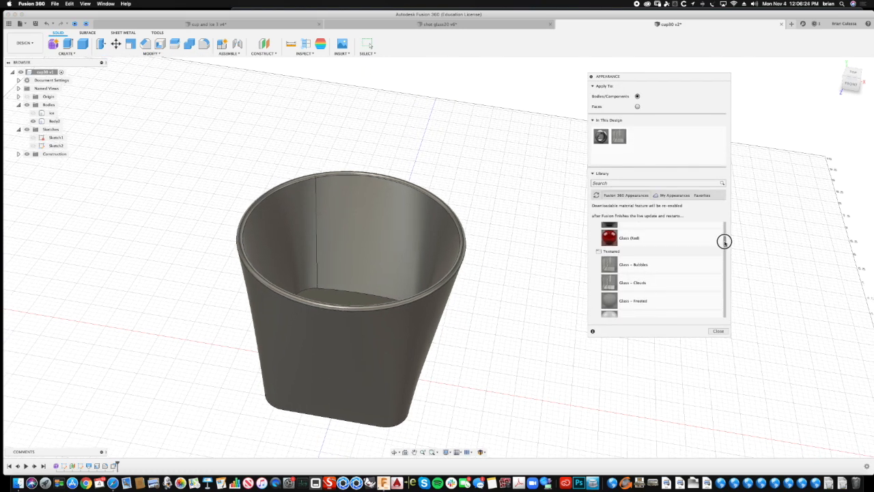
{"action": "left_click_drag", "start_coordinate": [724, 241], "coordinate": [725, 226]}
{"action": "left_click_drag", "start_coordinate": [607, 265], "coordinate": [447, 261]}
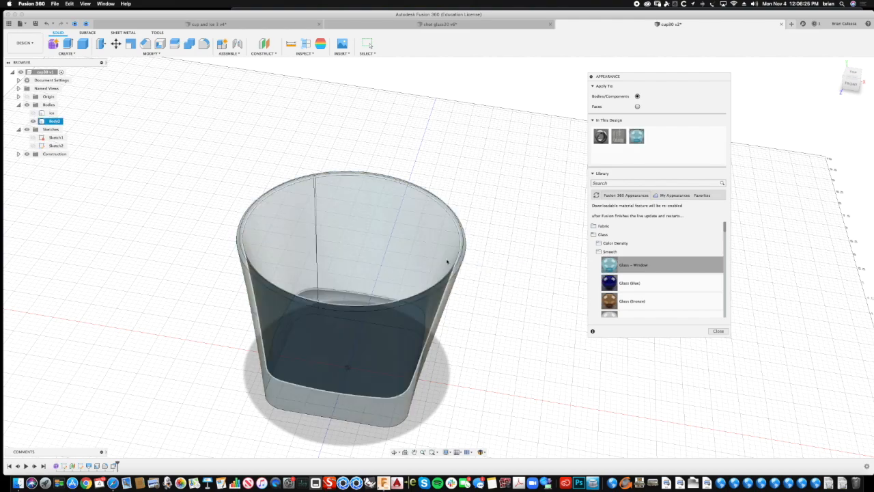
{"action": "left_click", "coordinate": [718, 330]}
- Fillet the edge around the cup's inside floor with a radius of about 0.23 in
{"action": "middle_click_drag", "start_coordinate": [576, 289], "coordinate": [188, 57], "text": "shift"}
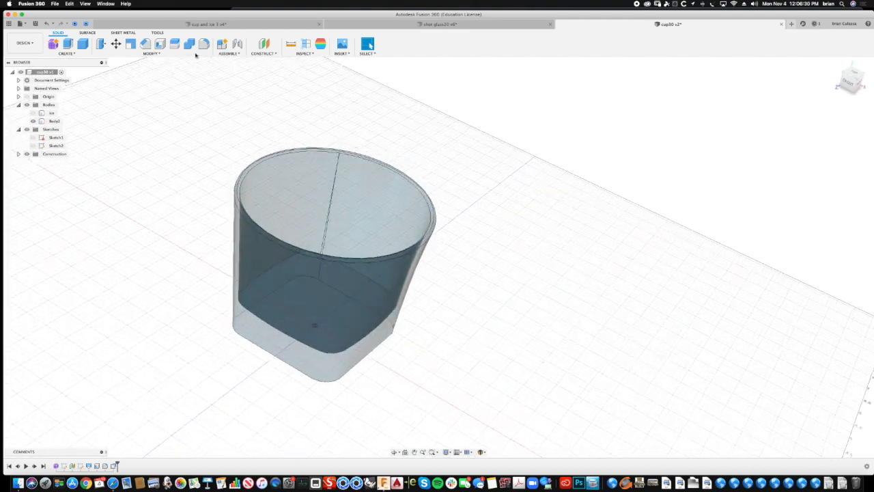
{"action": "left_click", "coordinate": [204, 44]}
{"action": "scroll", "coordinate": [325, 156], "scroll_direction": "up", "scroll_amount": 3}
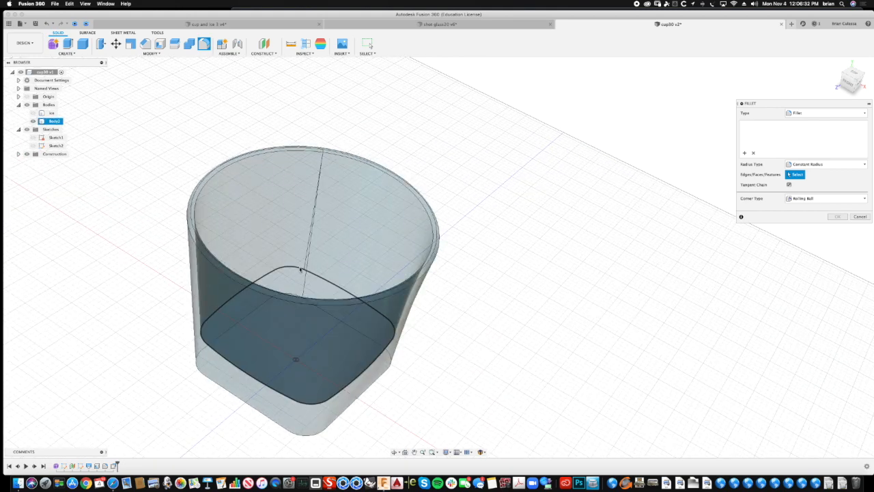
{"action": "left_click", "coordinate": [299, 269]}
{"action": "left_click_drag", "start_coordinate": [297, 264], "coordinate": [296, 264]}
{"action": "middle_click_drag", "start_coordinate": [641, 154], "coordinate": [735, 204], "text": "shift"}
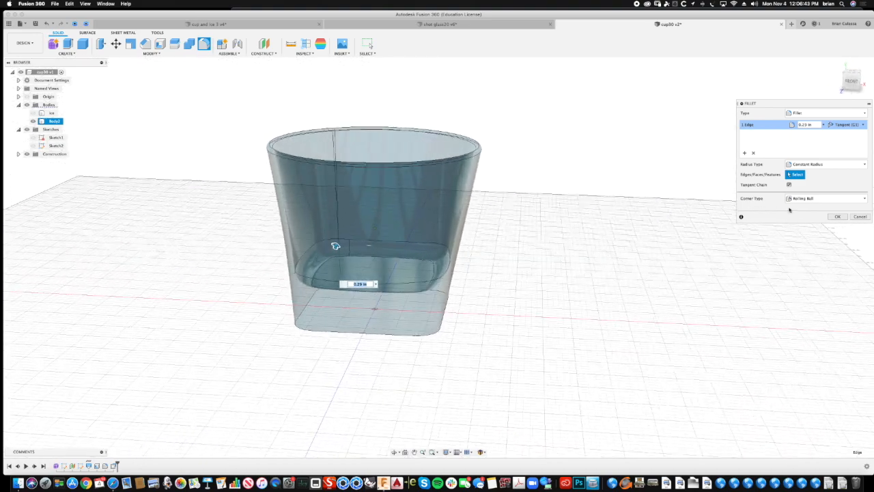
{"action": "left_click", "coordinate": [838, 216]}
- Fillet the outer bottom edge of the cup with a radius of about 0.174 in
{"action": "middle_click_drag", "start_coordinate": [626, 219], "coordinate": [534, 230], "text": "shift"}
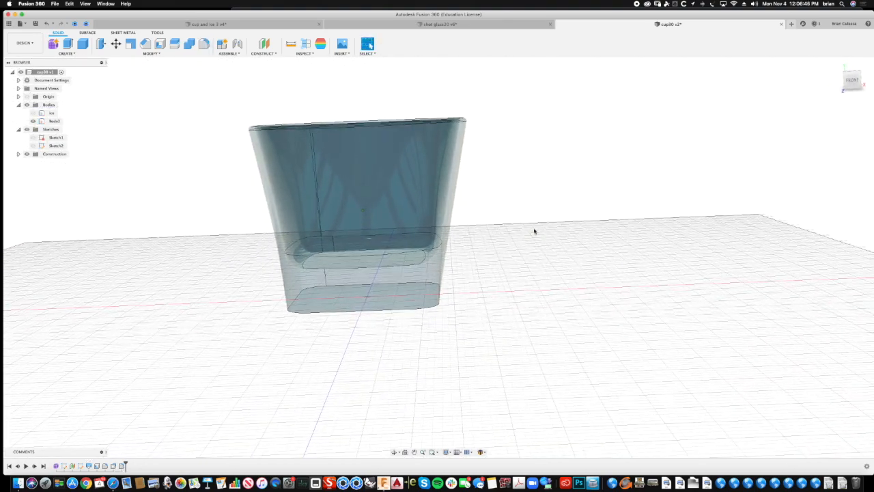
{"action": "right_click", "coordinate": [535, 231]}
{"action": "left_click", "coordinate": [531, 204]}
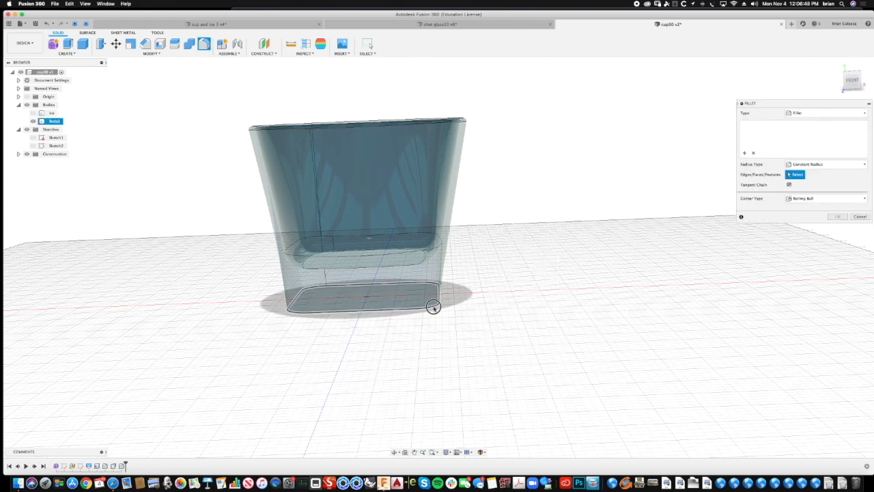
{"action": "left_click", "coordinate": [433, 307]}
{"action": "left_click_drag", "start_coordinate": [435, 308], "coordinate": [431, 304]}
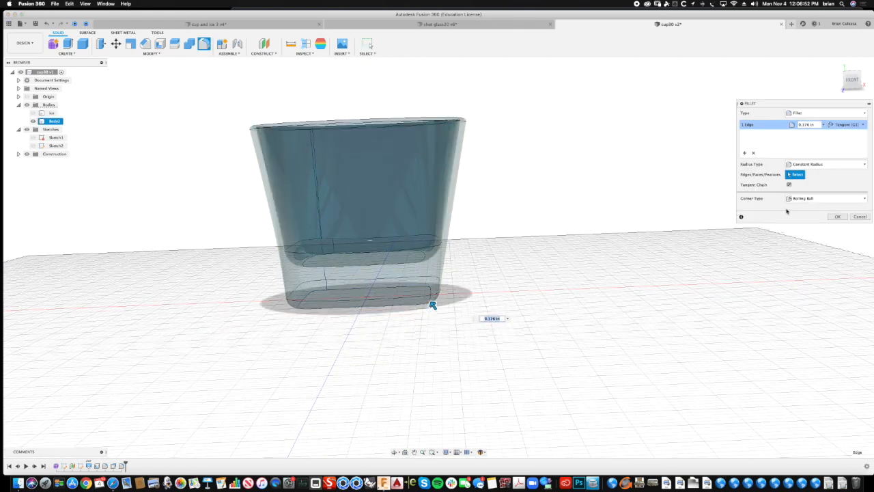
{"action": "left_click", "coordinate": [838, 216]}
- Show the ice body and raise it vertically off the cup's base with Move/Copy
{"action": "middle_click_drag", "start_coordinate": [696, 239], "coordinate": [600, 137], "text": "shift"}
{"action": "left_click", "coordinate": [34, 114]}
{"action": "middle_click_drag", "start_coordinate": [217, 241], "coordinate": [174, 232], "text": "shift"}
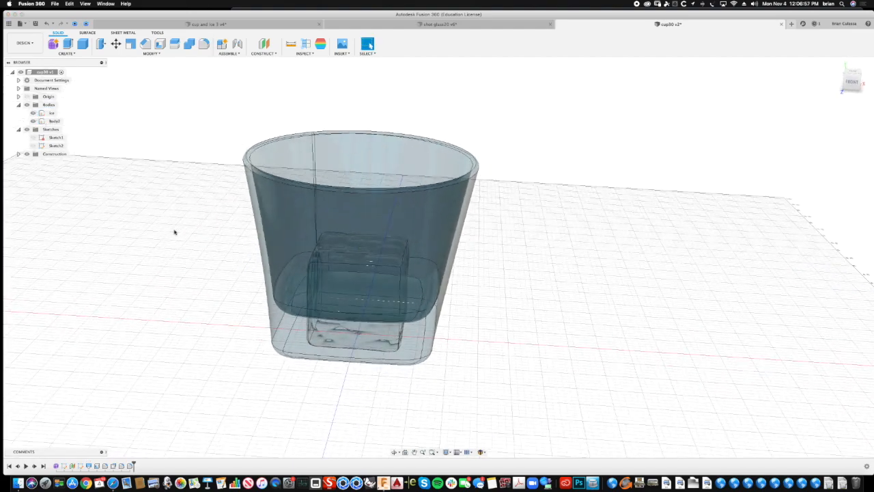
{"action": "left_click", "coordinate": [145, 54]}
{"action": "left_click", "coordinate": [112, 147]}
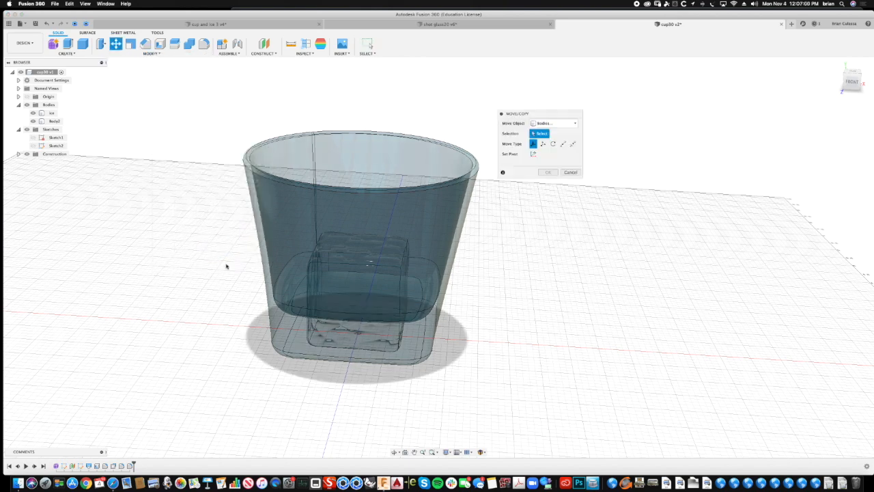
{"action": "left_click", "coordinate": [50, 114]}
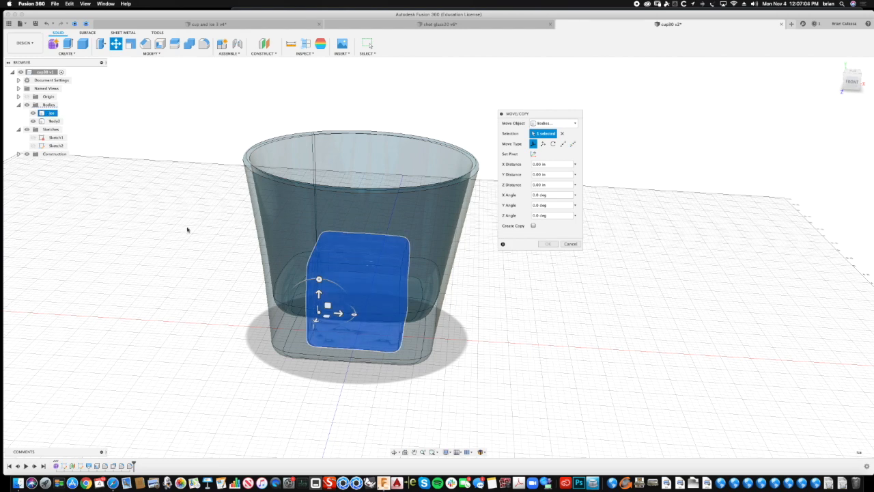
{"action": "left_click_drag", "start_coordinate": [318, 295], "coordinate": [318, 222]}
- Tilt and rotate the ice cube about several axes so it sits at an angle inside the cup
{"action": "middle_click_drag", "start_coordinate": [492, 245], "coordinate": [478, 215], "text": "shift"}
{"action": "left_click_drag", "start_coordinate": [314, 214], "coordinate": [321, 215]}
{"action": "middle_click_drag", "start_coordinate": [336, 247], "coordinate": [344, 256], "text": "shift"}
{"action": "left_click_drag", "start_coordinate": [348, 258], "coordinate": [352, 254]}
{"action": "middle_click_drag", "start_coordinate": [352, 254], "coordinate": [293, 300], "text": "shift"}
{"action": "left_click_drag", "start_coordinate": [276, 175], "coordinate": [215, 206]}
{"action": "middle_click_drag", "start_coordinate": [294, 191], "coordinate": [338, 168], "text": "shift"}
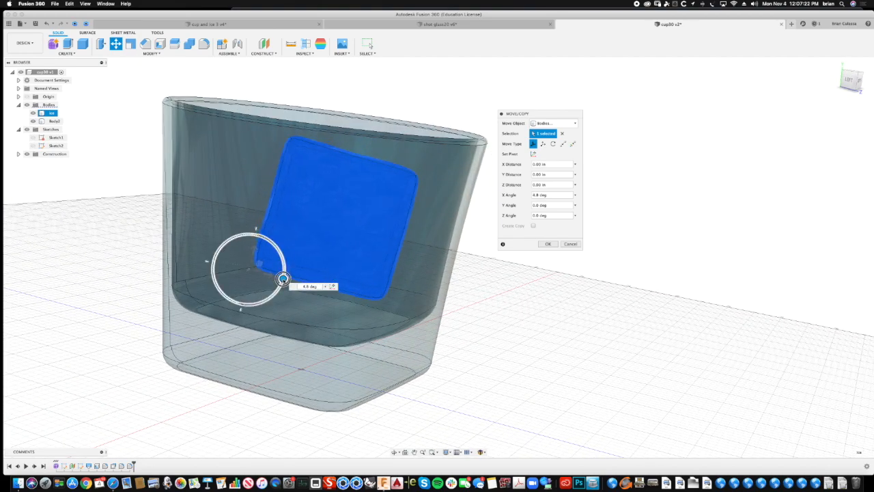
- Shift the ice cube about 0.03 in along X and about -0.21 in along Z, and apply the move
{"action": "middle_click_drag", "start_coordinate": [319, 235], "coordinate": [342, 243], "text": "shift"}
{"action": "left_click_drag", "start_coordinate": [270, 259], "coordinate": [268, 244]}
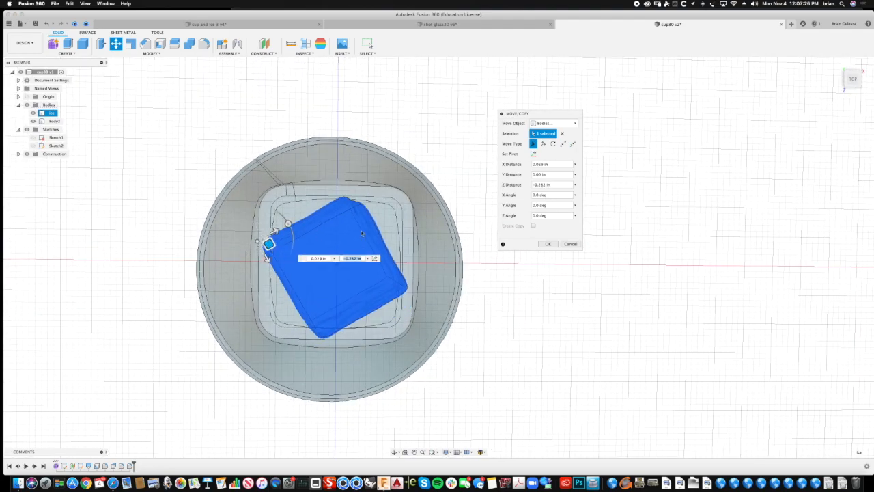
{"action": "left_click", "coordinate": [548, 243]}
- Examine the tilted ice cube's placement inside the cup from several sides
{"action": "middle_click_drag", "start_coordinate": [536, 269], "coordinate": [572, 164], "text": "shift"}
{"action": "left_click", "coordinate": [276, 225]}
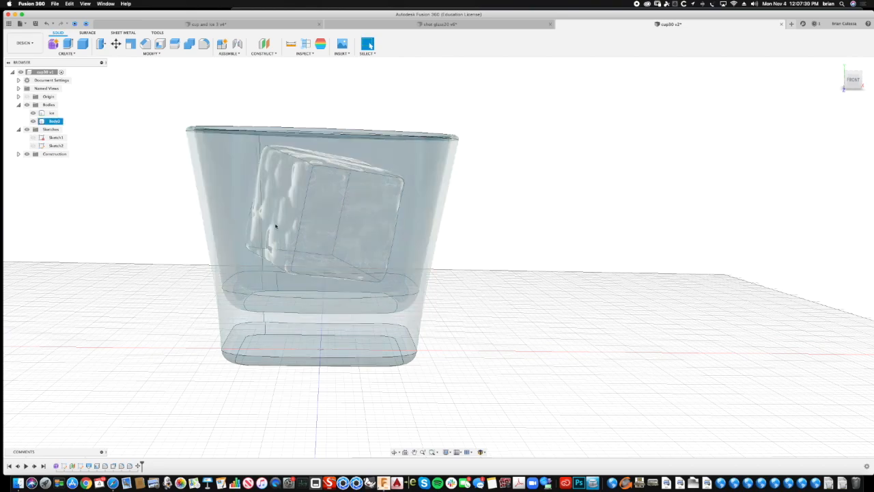
{"action": "left_click", "coordinate": [614, 164]}
{"action": "middle_click_drag", "start_coordinate": [613, 161], "coordinate": [599, 146], "text": "shift"}
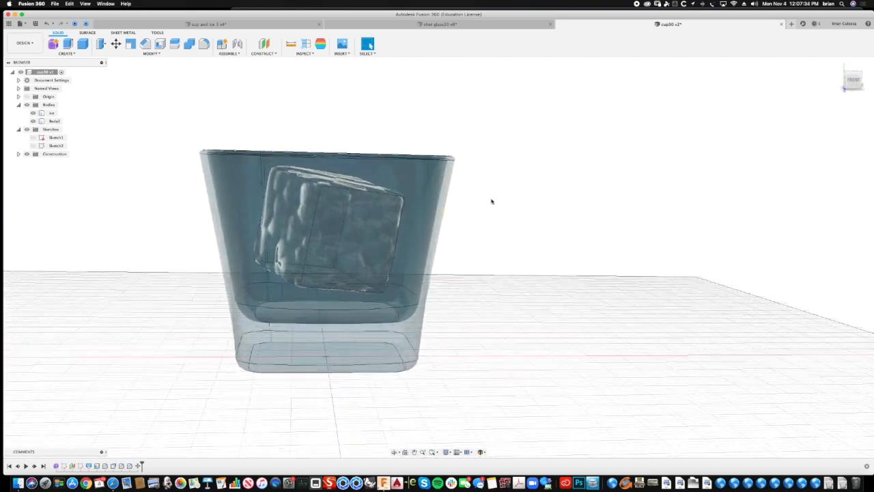
{"action": "middle_click_drag", "start_coordinate": [517, 185], "coordinate": [565, 166], "text": "shift"}
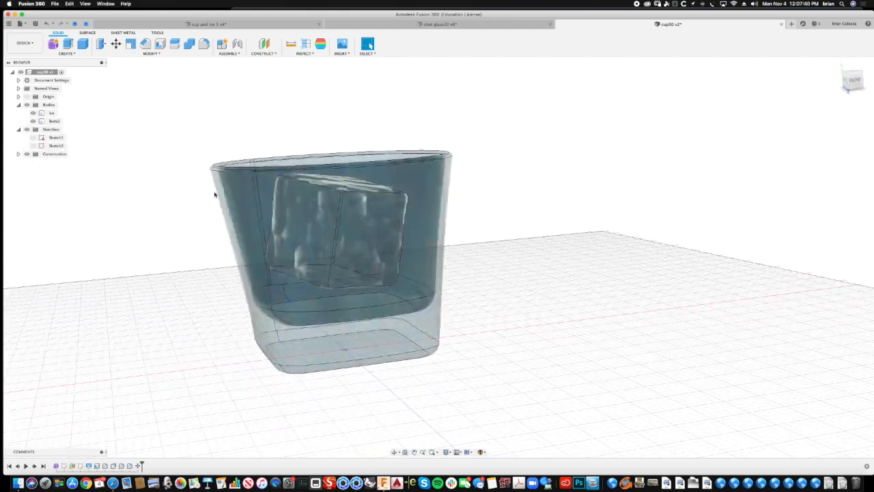
{"action": "middle_click_drag", "start_coordinate": [196, 177], "coordinate": [547, 90], "text": "shift"}
{"action": "middle_click_drag", "start_coordinate": [367, 275], "coordinate": [183, 360], "text": "shift"}
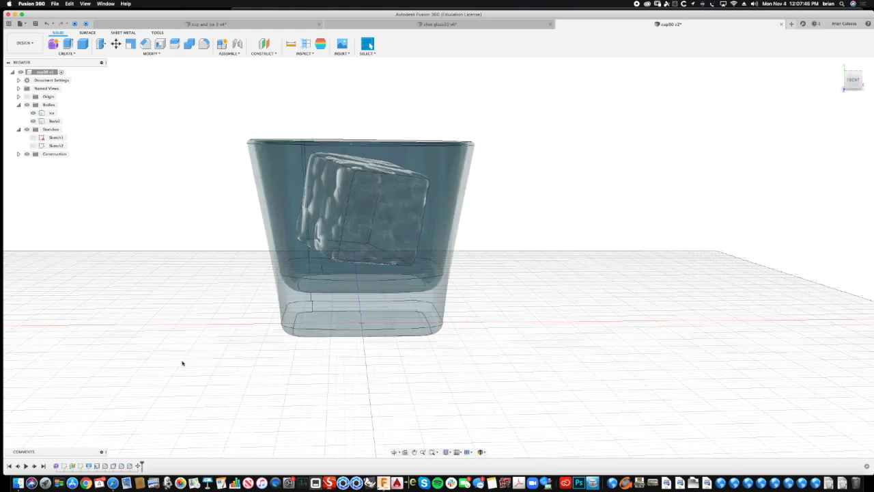
- Increase the offset distance of the construction plane at the cup's rim to make the cup taller
{"action": "left_click", "coordinate": [80, 466]}
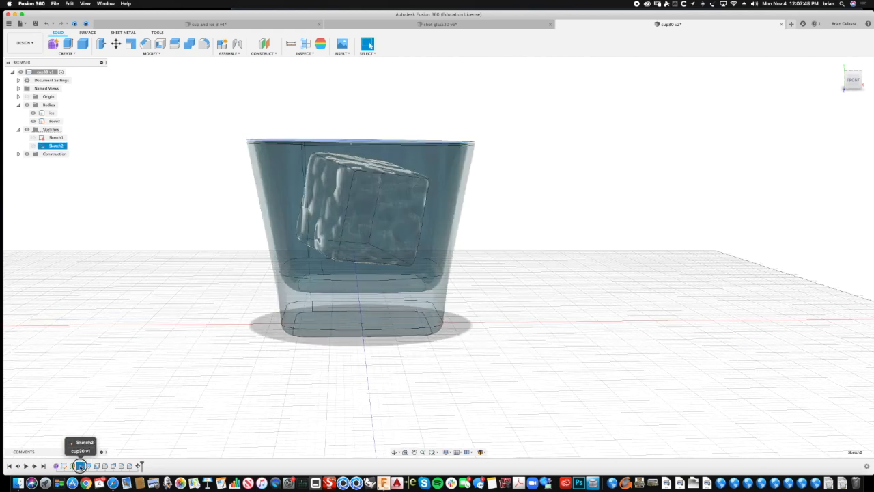
{"action": "left_click", "coordinate": [71, 465]}
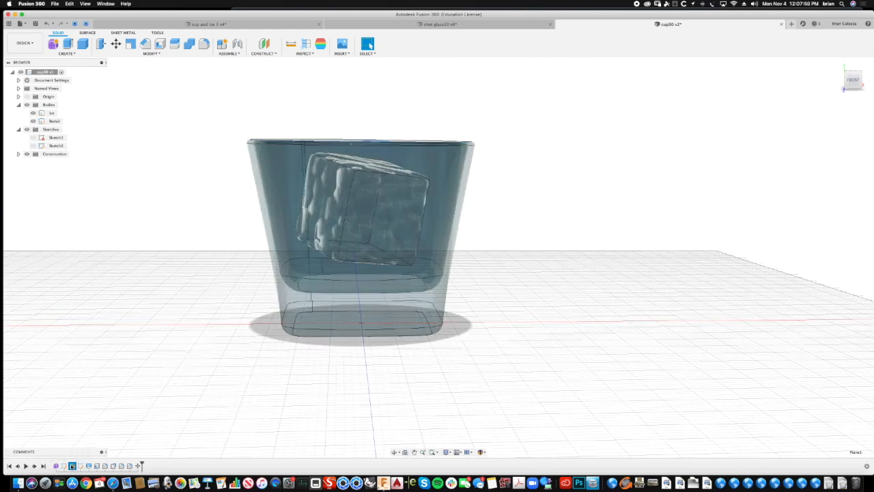
{"action": "right_click", "coordinate": [72, 465]}
{"action": "left_click", "coordinate": [90, 404]}
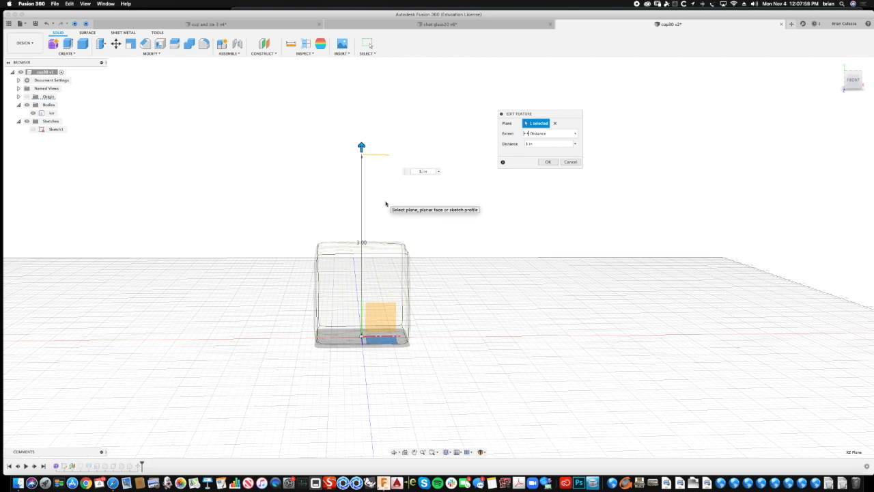
{"action": "key", "text": "Return"}
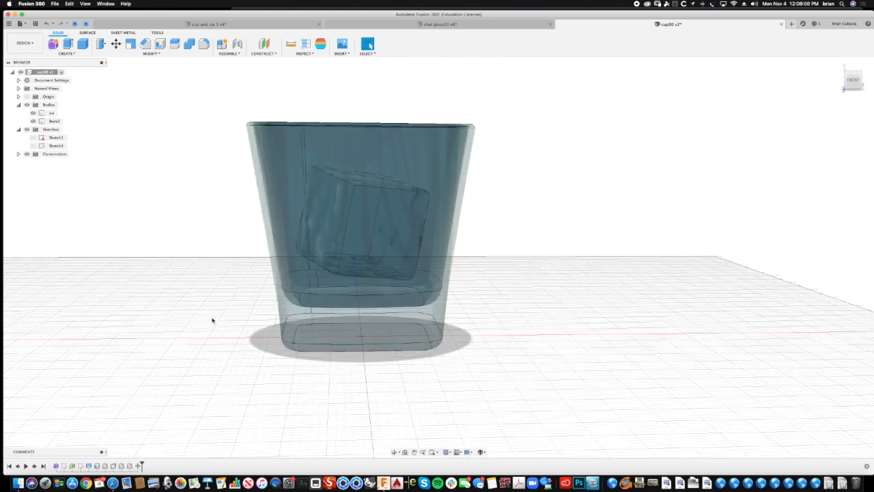
- Show Sketch2 and resize its rim circle to adjust the width of the cup's opening
{"action": "mouse_move", "coordinate": [307, 140]}
{"action": "middle_mouse_down", "text": "shift"}
{"action": "mouse_move", "coordinate": [273, 205]}
{"action": "mouse_move", "coordinate": [246, 146]}
{"action": "mouse_move", "coordinate": [225, 162]}
{"action": "mouse_move", "coordinate": [242, 136]}
{"action": "middle_mouse_up", "text": "shift"}
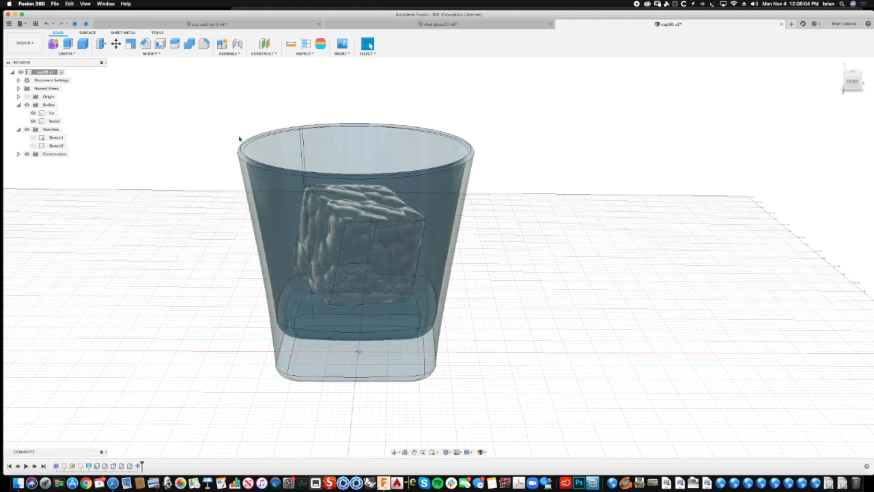
{"action": "mouse_move", "coordinate": [305, 183]}
{"action": "middle_mouse_down", "text": "shift"}
{"action": "mouse_move", "coordinate": [478, 132]}
{"action": "mouse_move", "coordinate": [532, 77]}
{"action": "middle_mouse_up", "text": "shift"}
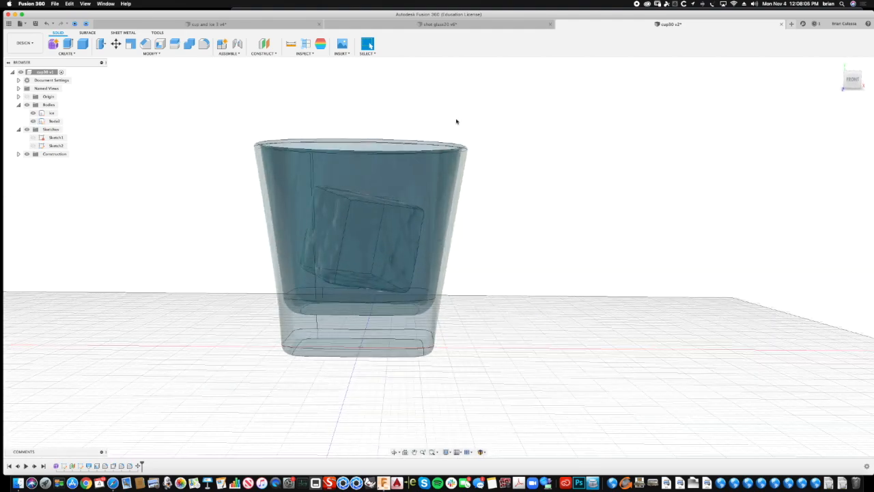
{"action": "middle_click_drag", "start_coordinate": [176, 384], "coordinate": [523, 150], "text": "shift"}
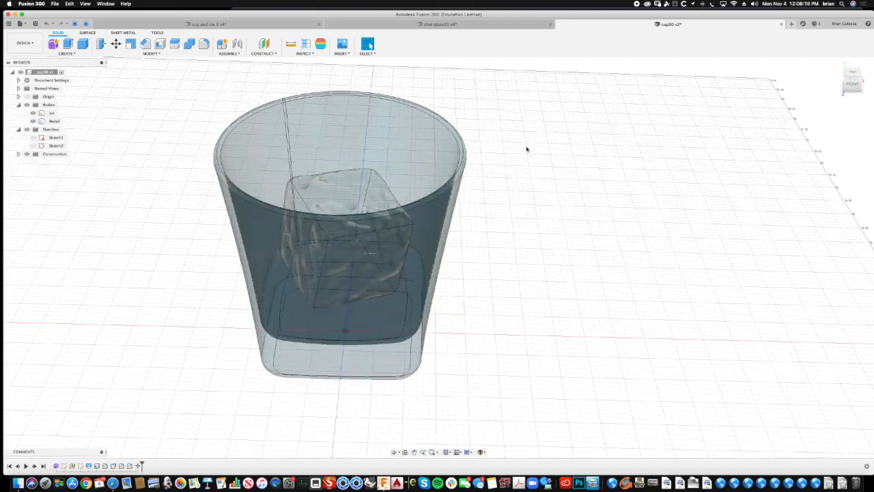
{"action": "left_click", "coordinate": [33, 146]}
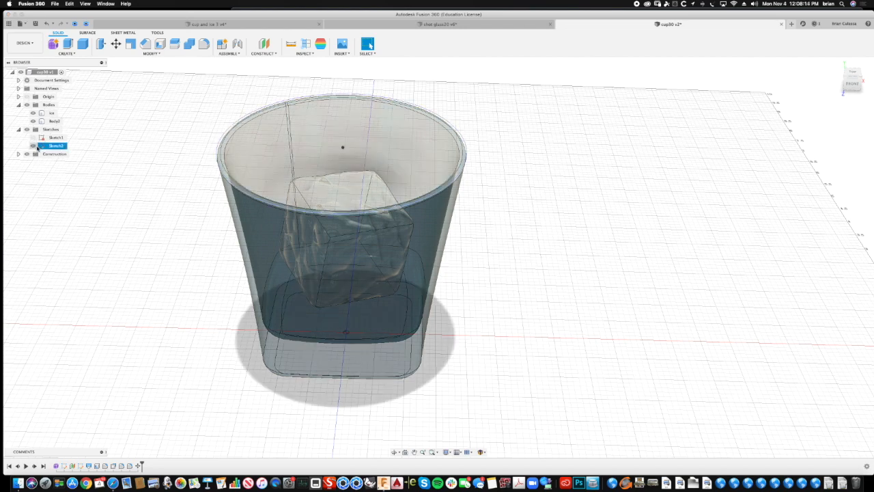
{"action": "left_click", "coordinate": [477, 155]}
{"action": "mouse_move", "coordinate": [481, 155]}
{"action": "left_mouse_down"}
{"action": "mouse_move", "coordinate": [458, 156]}
{"action": "mouse_move", "coordinate": [473, 158]}
{"action": "left_mouse_up"}
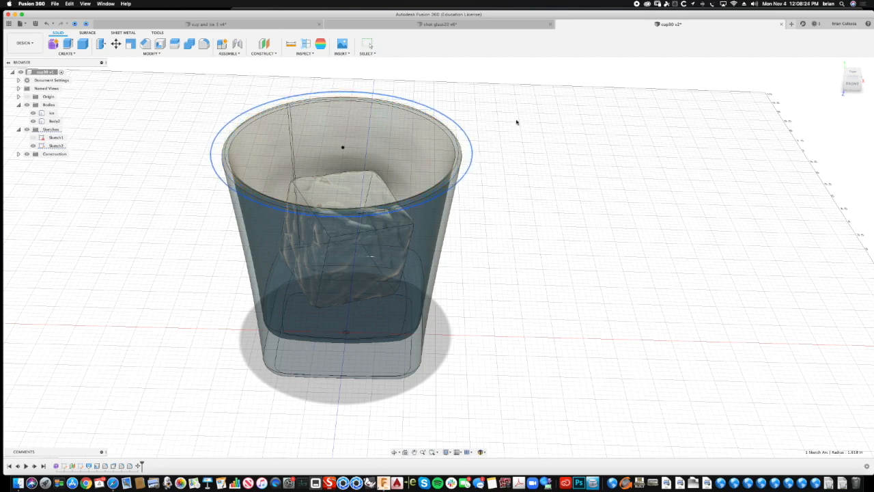
{"action": "middle_click_drag", "start_coordinate": [555, 102], "coordinate": [398, 111], "text": "shift"}
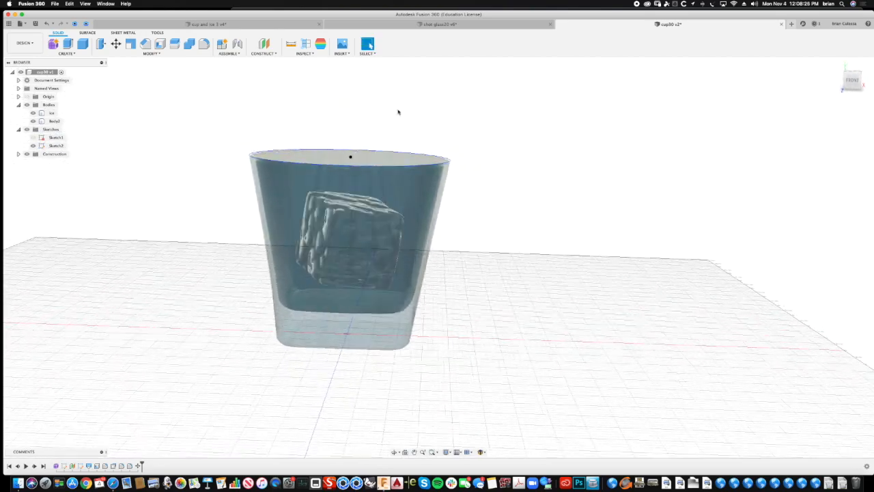
- Save a new version of the design with the description "User Saved"
{"action": "middle_click_drag", "start_coordinate": [118, 382], "coordinate": [127, 339], "text": "shift"}
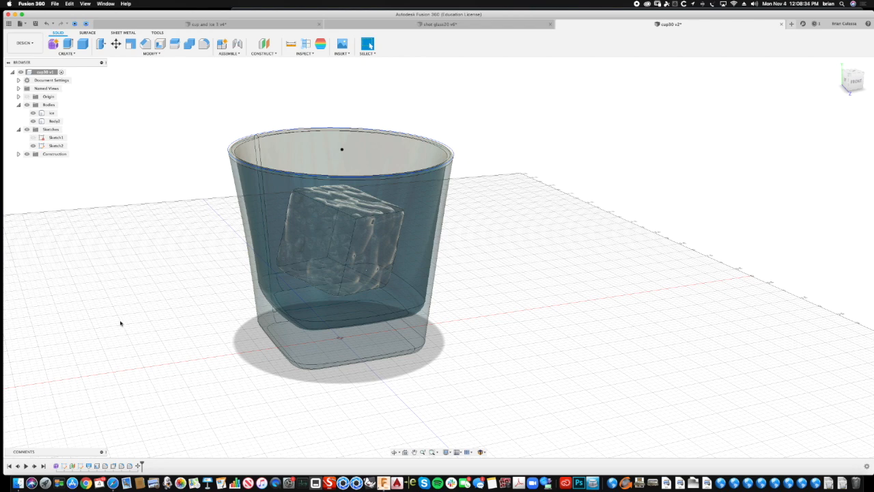
{"action": "key", "text": "super+s"}
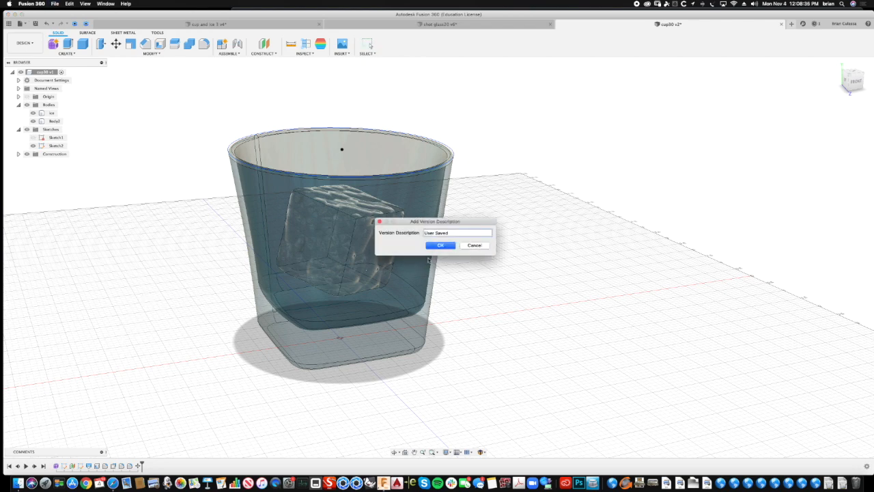
{"action": "left_click", "coordinate": [440, 246]}
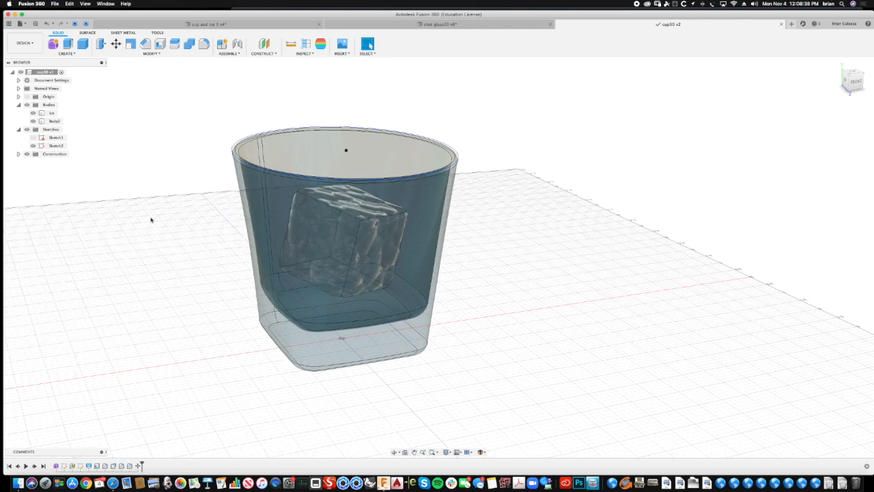
- Start a Cylinder on the horizontal ground plane, centred on the origin, with a diameter of about 5.4 in around the cup
{"action": "middle_click_drag", "start_coordinate": [117, 142], "coordinate": [81, 74], "text": "shift"}
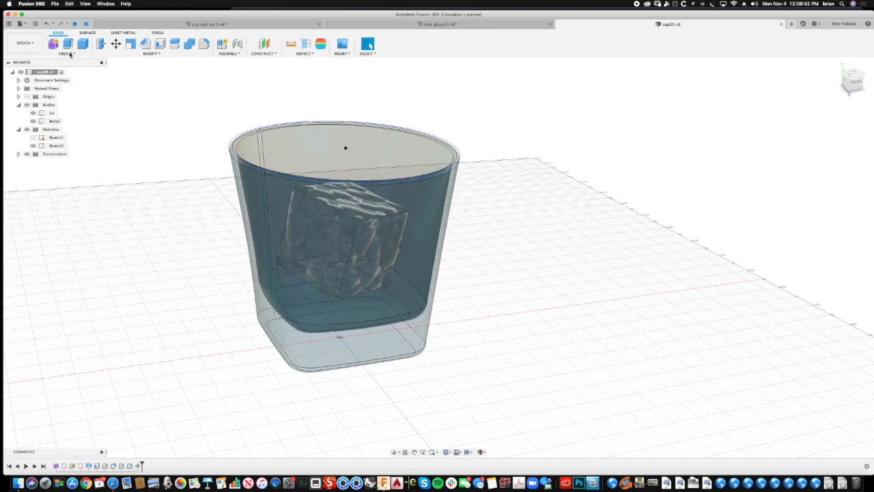
{"action": "left_click", "coordinate": [68, 53]}
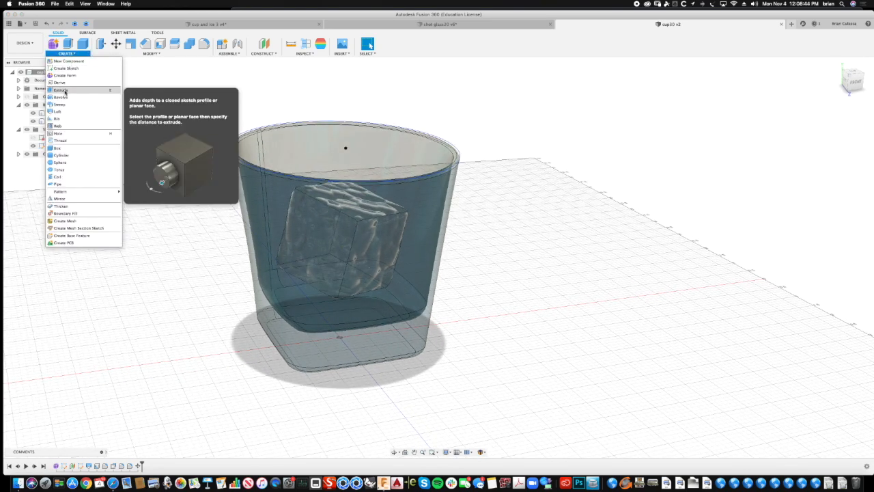
{"action": "left_click", "coordinate": [61, 155]}
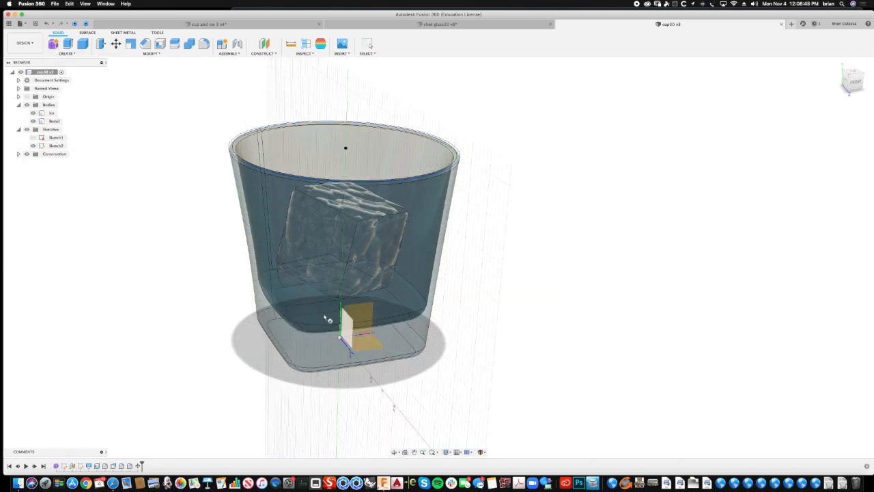
{"action": "left_click", "coordinate": [369, 345]}
{"action": "left_click", "coordinate": [340, 335]}
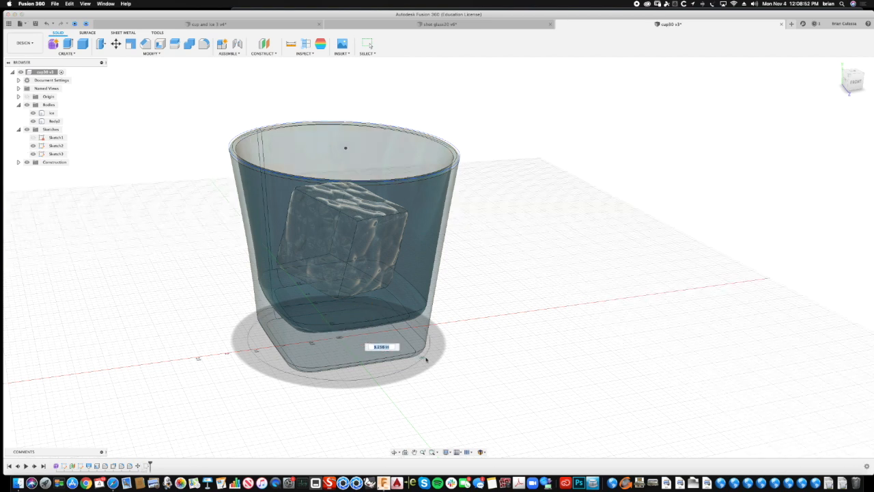
{"action": "left_click", "coordinate": [473, 373]}
- Give the cylinder a height of about 2.27 in and create it as a new body
{"action": "left_click_drag", "start_coordinate": [339, 325], "coordinate": [344, 211]}
{"action": "mouse_move", "coordinate": [407, 96]}
{"action": "middle_mouse_down", "text": "shift"}
{"action": "mouse_move", "coordinate": [409, 80]}
{"action": "mouse_move", "coordinate": [404, 113]}
{"action": "mouse_move", "coordinate": [401, 107]}
{"action": "middle_mouse_up", "text": "shift"}
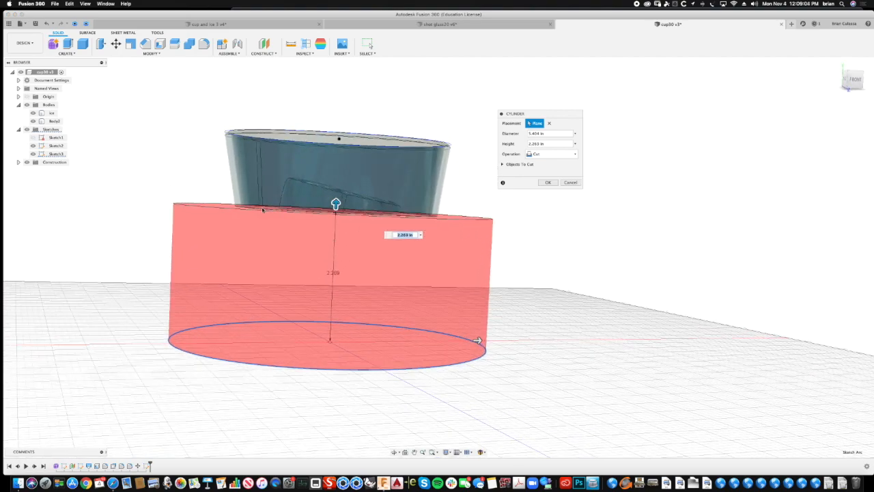
{"action": "middle_click_drag", "start_coordinate": [296, 368], "coordinate": [299, 327], "text": "shift"}
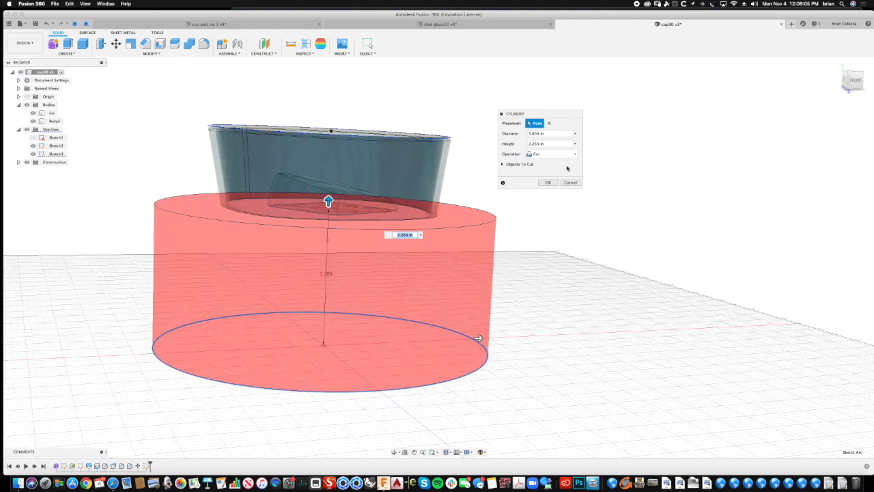
{"action": "left_click", "coordinate": [551, 154]}
{"action": "left_click", "coordinate": [545, 184]}
{"action": "middle_click_drag", "start_coordinate": [545, 183], "coordinate": [543, 178], "text": "shift"}
{"action": "left_click", "coordinate": [545, 174]}
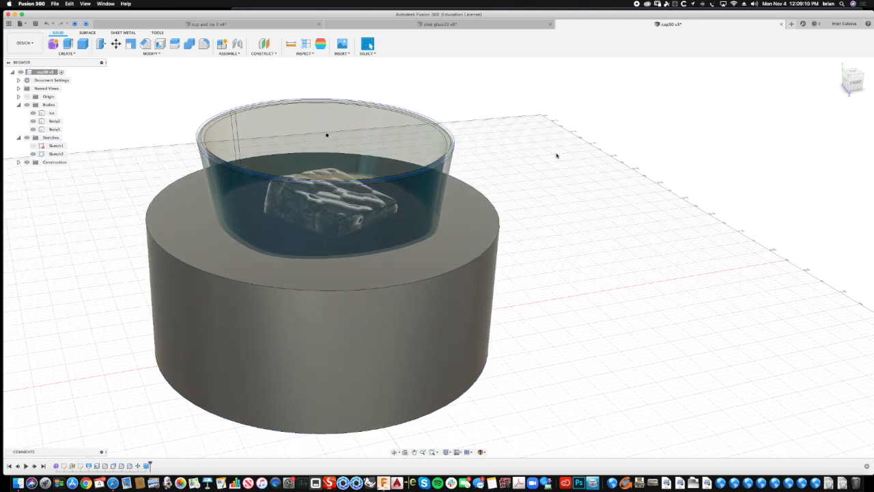
- Edit the ice cube's Move feature in the history to raise the cube slightly within the cup
{"action": "middle_click_drag", "start_coordinate": [199, 267], "coordinate": [280, 237], "text": "shift"}
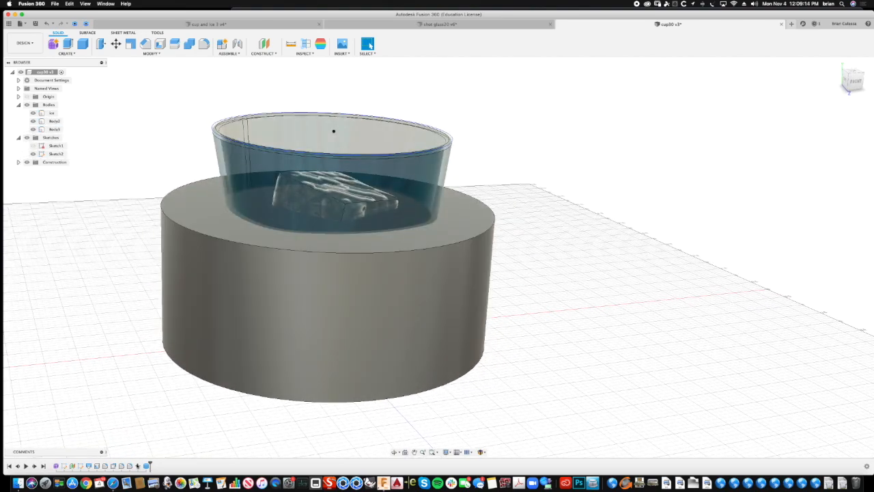
{"action": "left_click", "coordinate": [137, 465]}
{"action": "double_click", "coordinate": [138, 466]}
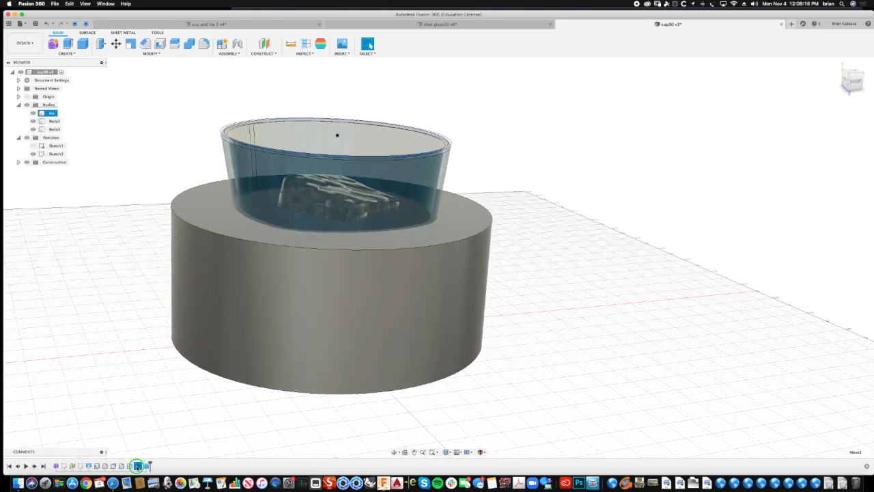
{"action": "right_click", "coordinate": [137, 465]}
{"action": "left_click", "coordinate": [162, 391]}
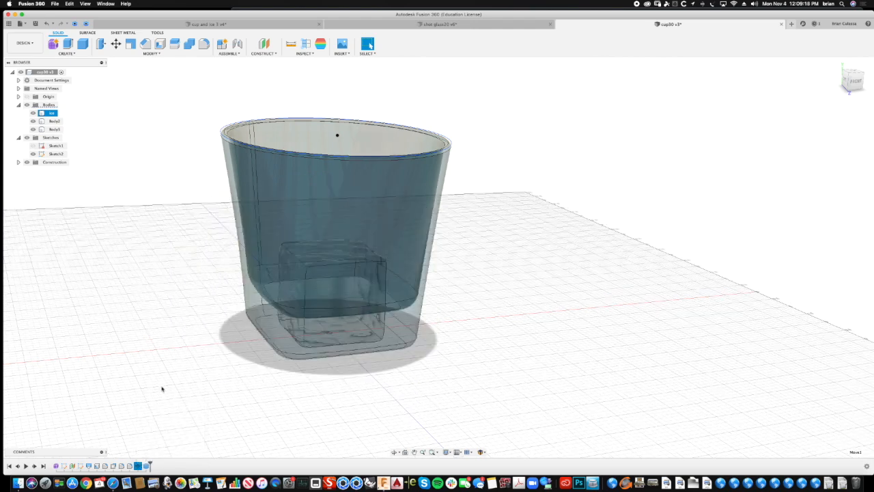
{"action": "left_click_drag", "start_coordinate": [265, 238], "coordinate": [270, 210]}
{"action": "left_click", "coordinate": [545, 234]}
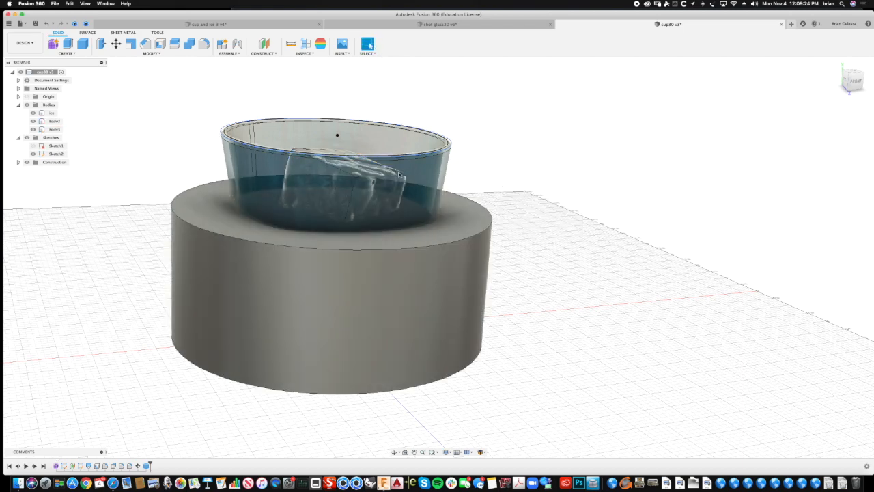
- Edit the large cylinder's feature to raise its top face slightly, keeping the New Body operation
{"action": "middle_click_drag", "start_coordinate": [140, 449], "coordinate": [141, 428], "text": "shift"}
{"action": "left_click", "coordinate": [146, 465]}
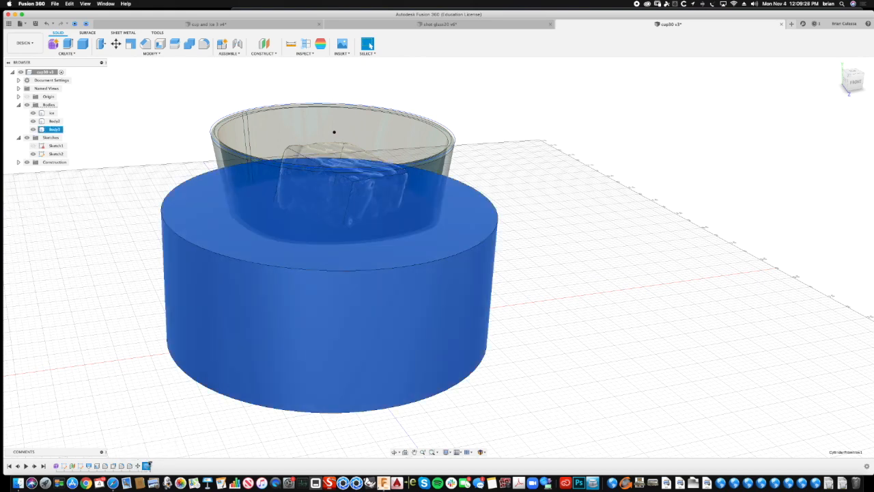
{"action": "right_click", "coordinate": [146, 465]}
{"action": "left_click", "coordinate": [162, 402]}
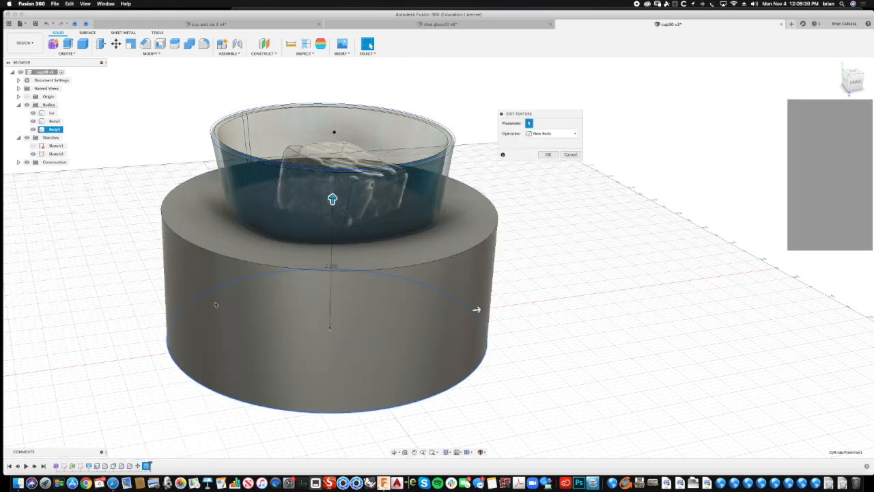
{"action": "left_click_drag", "start_coordinate": [332, 182], "coordinate": [332, 170]}
{"action": "left_click", "coordinate": [549, 172]}
{"action": "middle_click_drag", "start_coordinate": [576, 189], "coordinate": [588, 183], "text": "shift"}
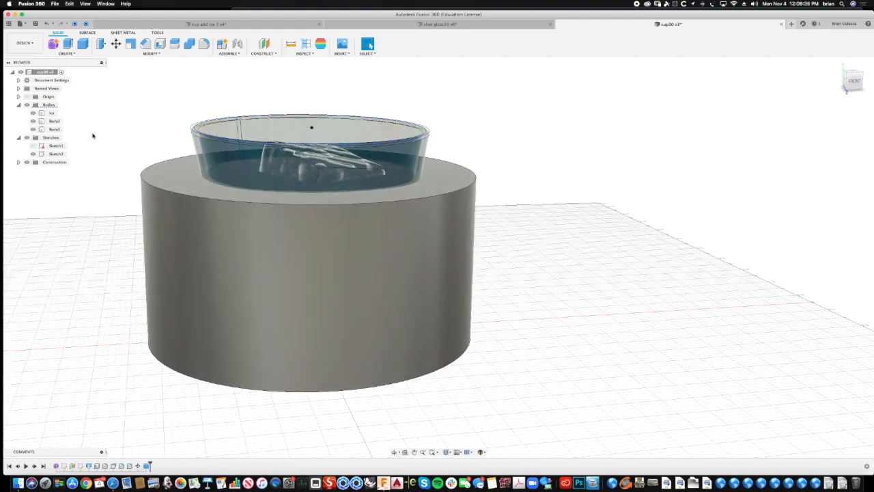
- Start a Boundary Fill with the large cylinder and the cup body as its tools
{"action": "left_click", "coordinate": [77, 53]}
{"action": "left_click", "coordinate": [67, 210]}
{"action": "middle_click_drag", "start_coordinate": [66, 158], "coordinate": [53, 179], "text": "shift"}
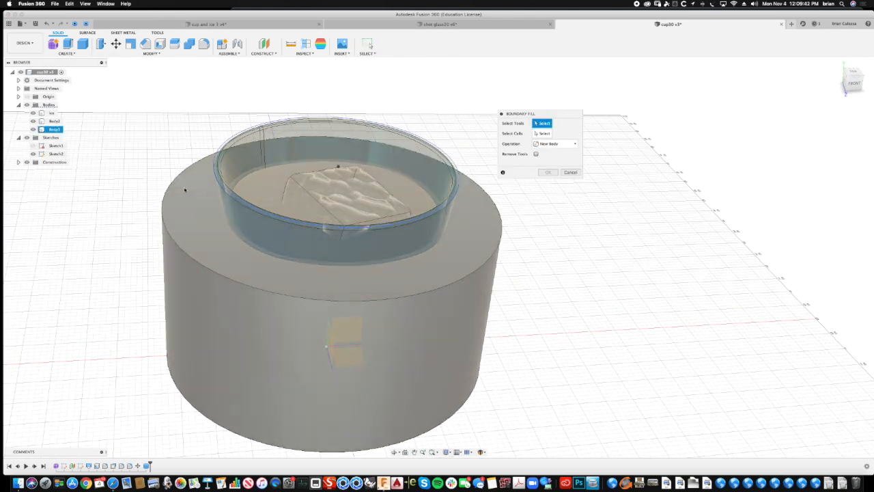
{"action": "left_click", "coordinate": [179, 184]}
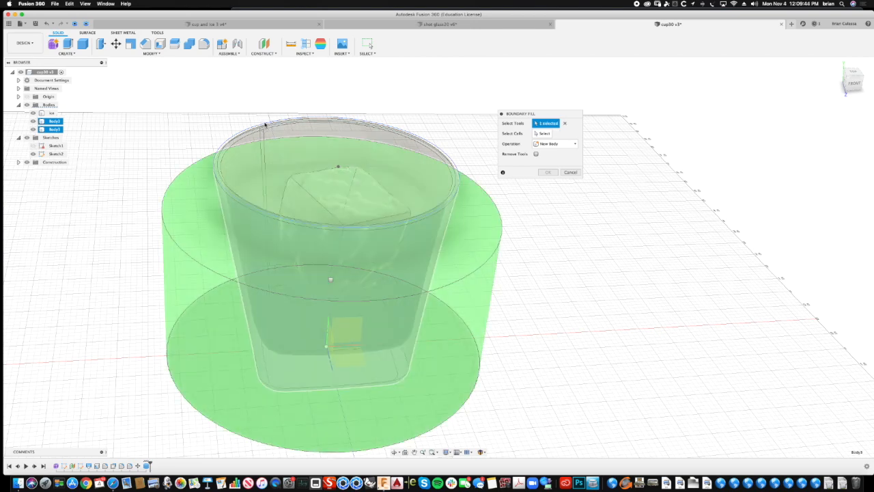
{"action": "left_click", "coordinate": [265, 124]}
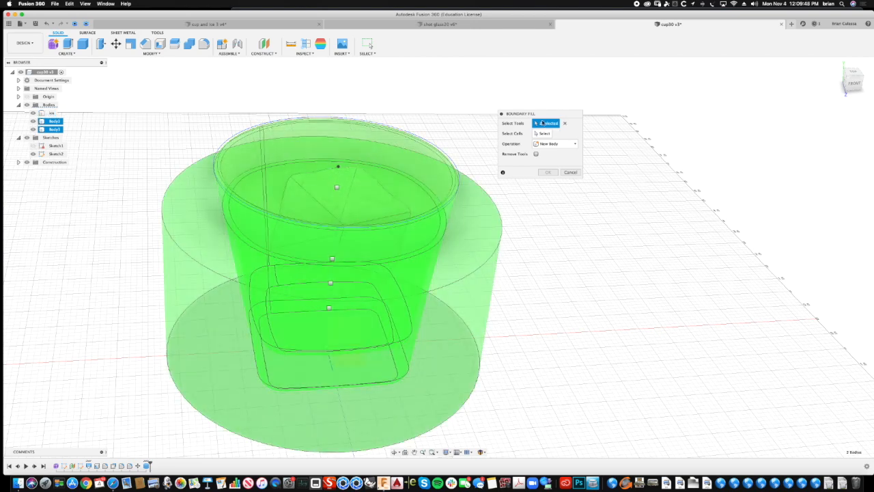
- Choose the fill cell inside the cup below the cylinder's top and create it as a new body, keeping the tools
{"action": "left_click", "coordinate": [544, 136]}
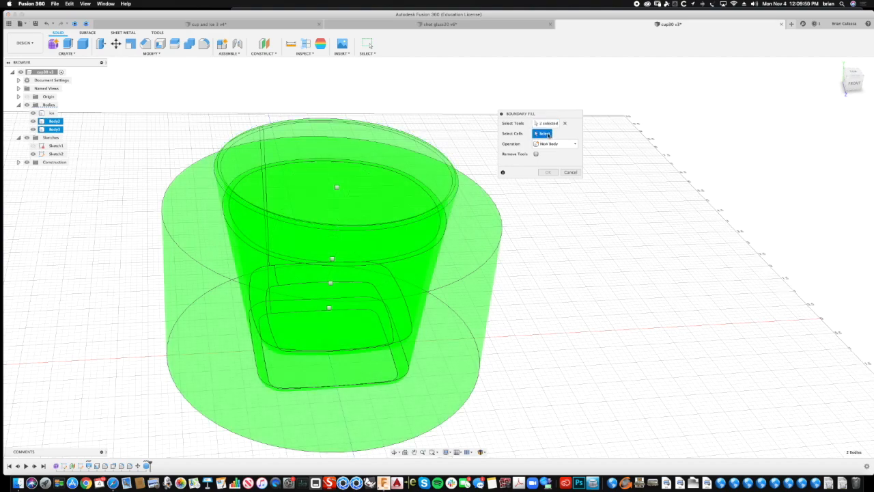
{"action": "scroll", "coordinate": [549, 132], "scroll_direction": "up", "scroll_amount": 5, "text": "shift"}
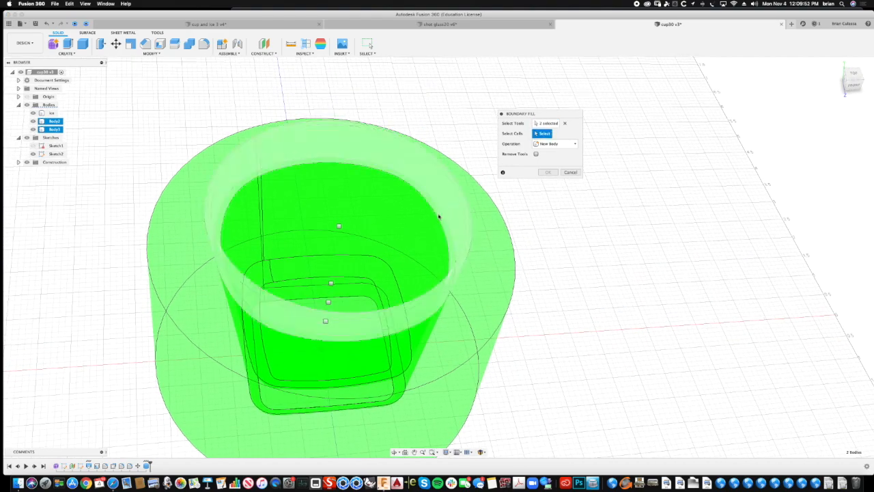
{"action": "left_click", "coordinate": [388, 215]}
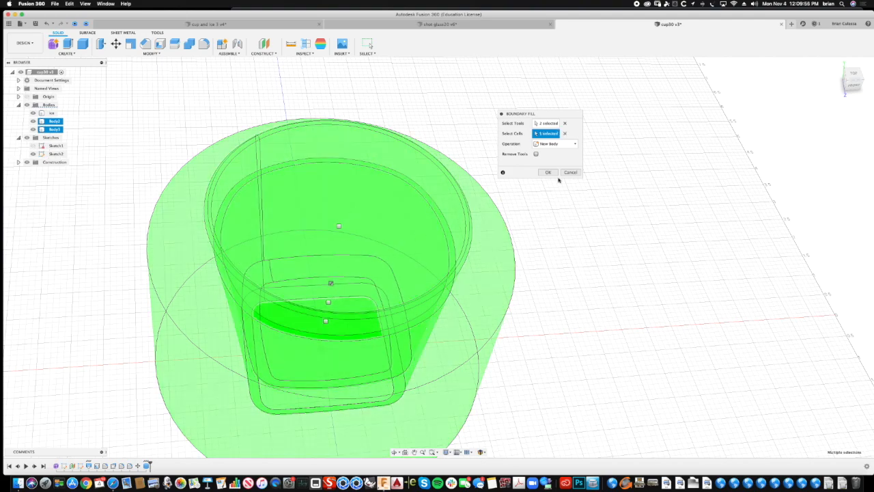
{"action": "scroll", "coordinate": [655, 160], "scroll_direction": "down", "scroll_amount": 5, "text": "shift"}
{"action": "scroll", "coordinate": [664, 159], "scroll_direction": "down", "scroll_amount": 5, "text": "shift"}
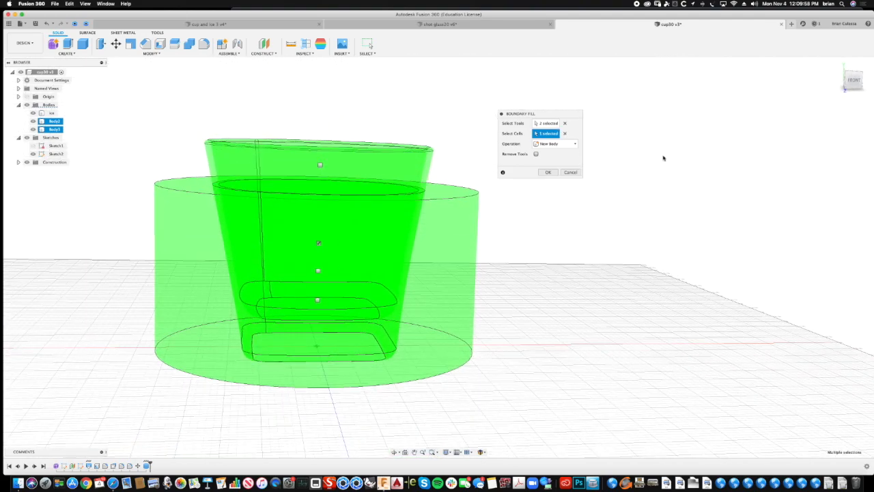
{"action": "scroll", "coordinate": [552, 175], "scroll_direction": "up", "scroll_amount": 5, "text": "shift"}
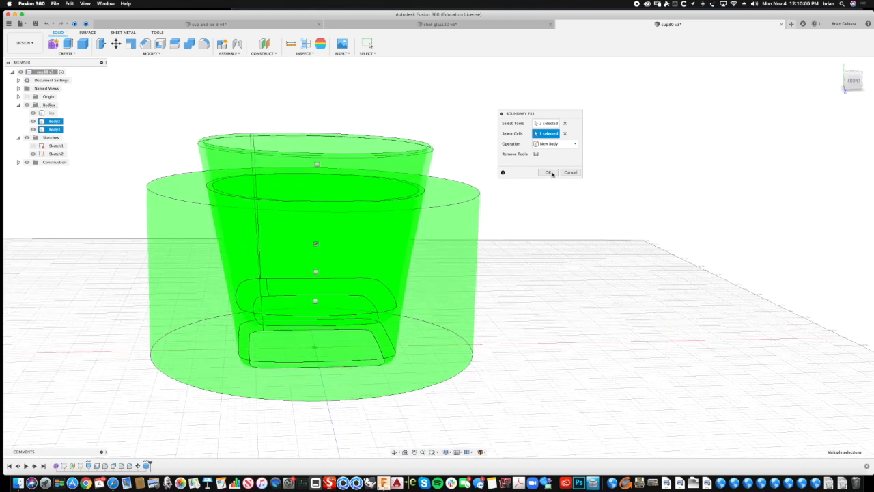
{"action": "left_click", "coordinate": [545, 173]}
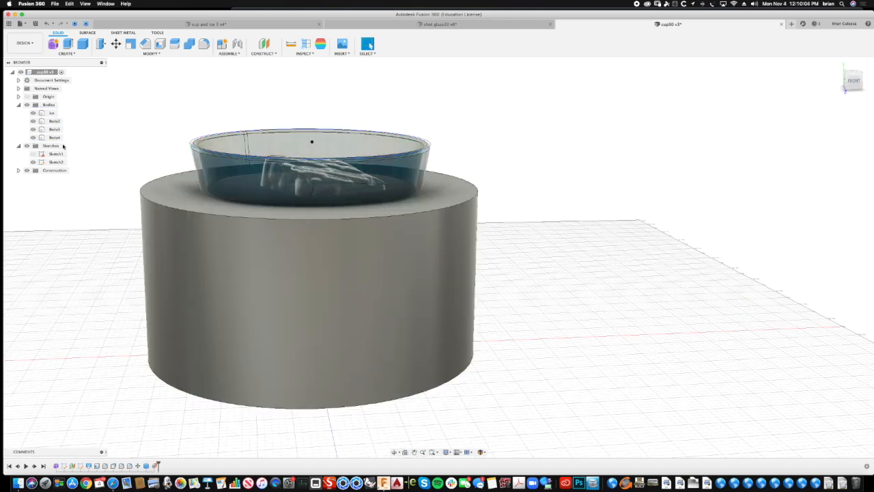
- Hide the large cylinder body and rename the filled body as liquid and the glass body as cup
{"action": "left_click", "coordinate": [33, 129]}
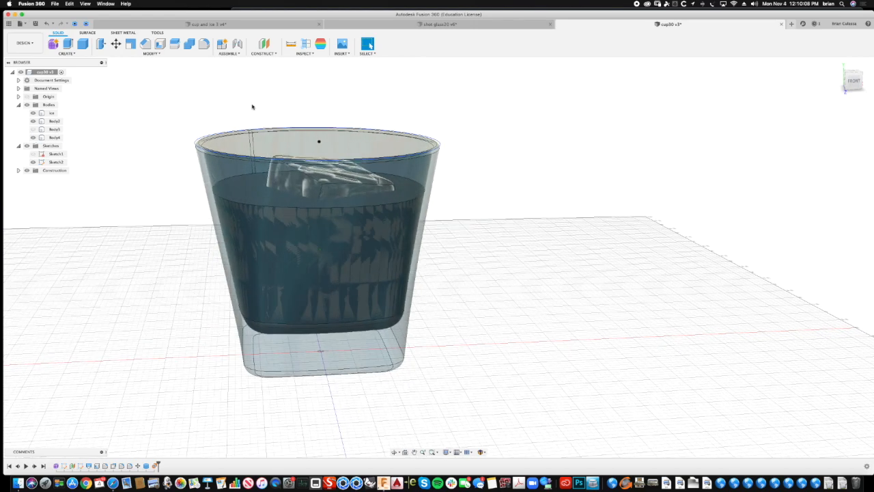
{"action": "left_click", "coordinate": [54, 137]}
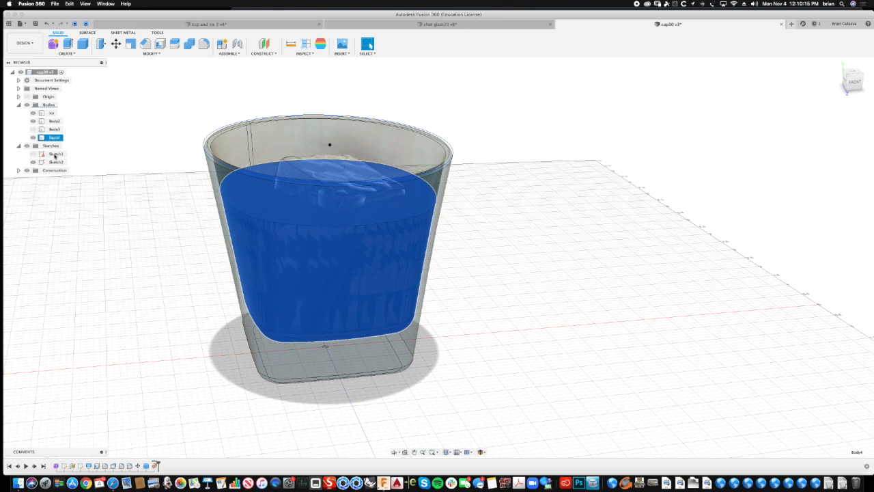
{"action": "left_click", "coordinate": [54, 130]}
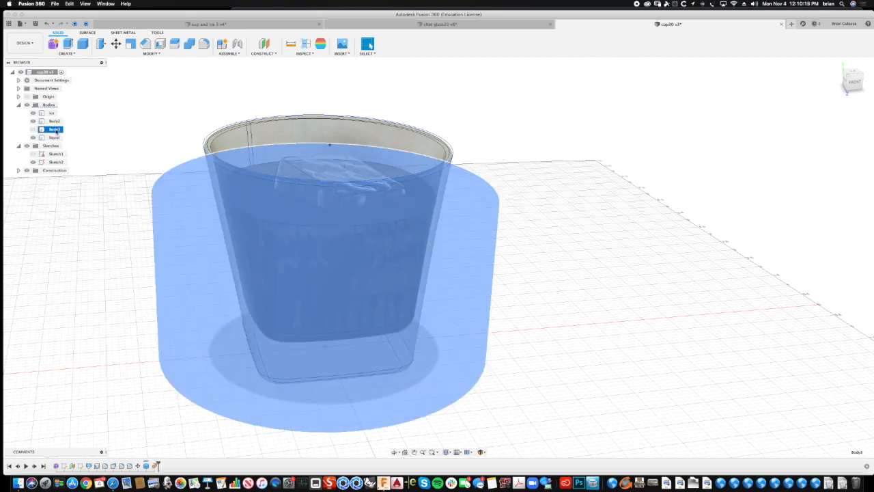
{"action": "left_click", "coordinate": [51, 121]}
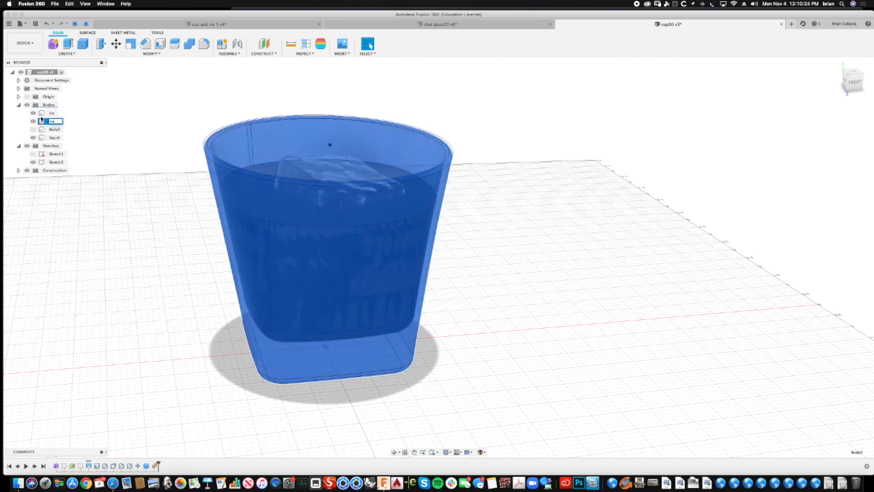
{"action": "left_click", "coordinate": [155, 205]}
{"action": "middle_click_drag", "start_coordinate": [136, 231], "coordinate": [212, 225], "text": "shift"}
{"action": "left_click", "coordinate": [197, 269]}
{"action": "middle_click_drag", "start_coordinate": [196, 270], "coordinate": [190, 275], "text": "shift"}
- Save a new version of the cup design with the description "User Saved"
{"action": "key", "text": "super+s"}
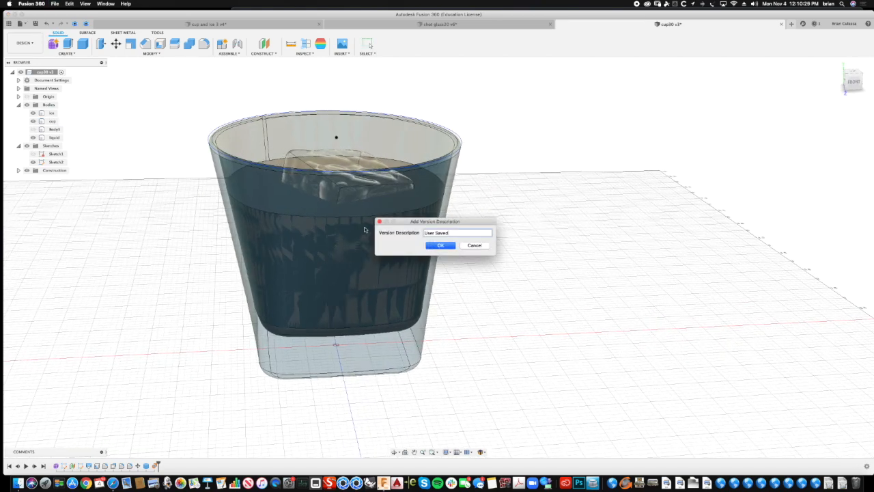
{"action": "left_click", "coordinate": [444, 246]}
{"action": "middle_click_drag", "start_coordinate": [376, 249], "coordinate": [380, 260], "text": "shift"}
{"action": "scroll", "coordinate": [425, 142], "scroll_direction": "up", "scroll_amount": 2}
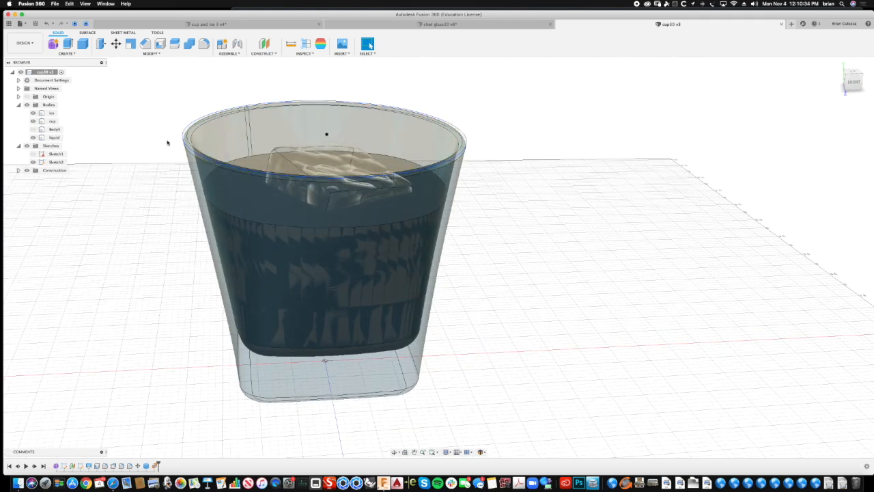
- Hide the sketches and the cup body so the liquid's outer faces are accessible
{"action": "left_click", "coordinate": [234, 128]}
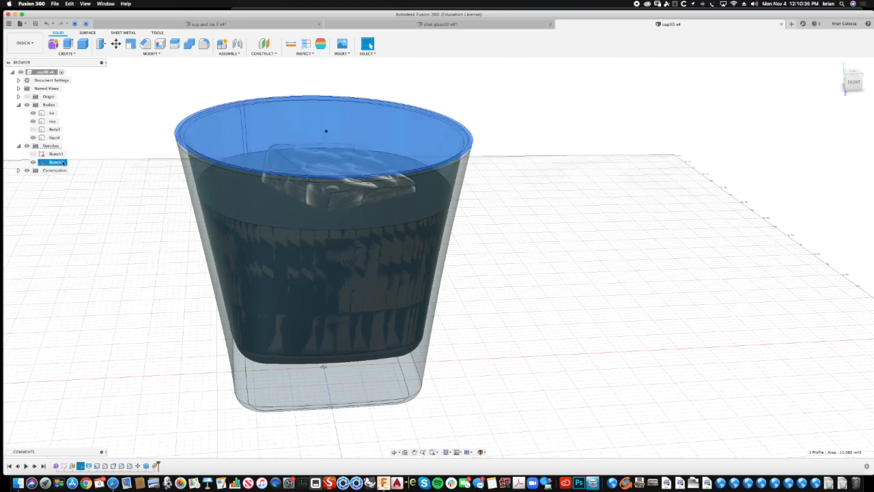
{"action": "left_click", "coordinate": [116, 131]}
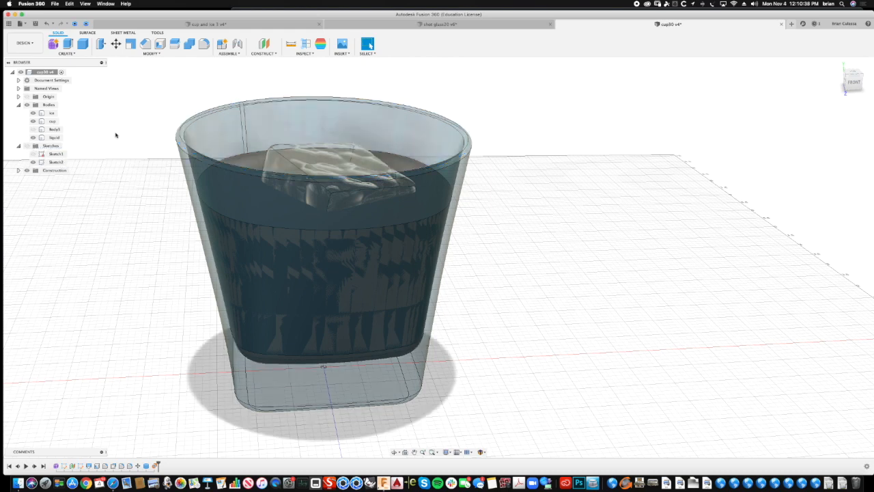
{"action": "left_click", "coordinate": [243, 169]}
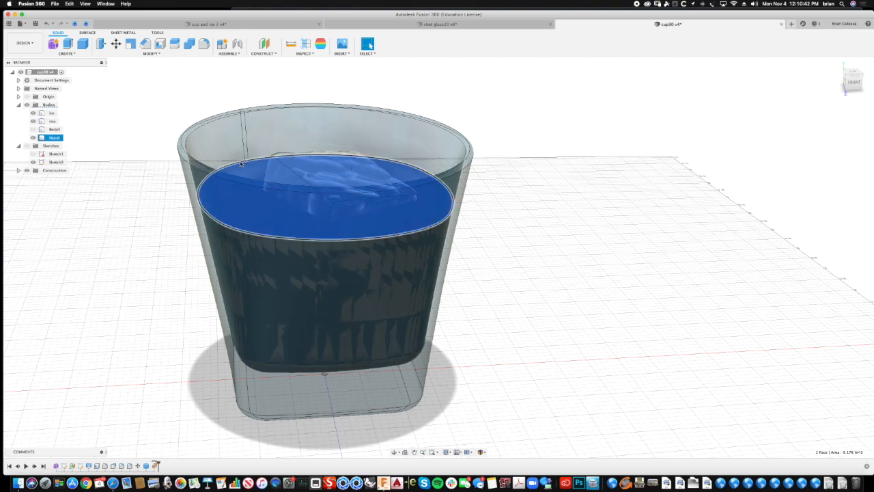
{"action": "left_click", "coordinate": [34, 121]}
- Try to offset the liquid body's side, rounded lower edge and bottom faces by 0.05 in with Press Pull
{"action": "left_click", "coordinate": [124, 114]}
{"action": "middle_click_drag", "start_coordinate": [125, 113], "coordinate": [113, 75], "text": "shift"}
{"action": "key", "text": "q"}
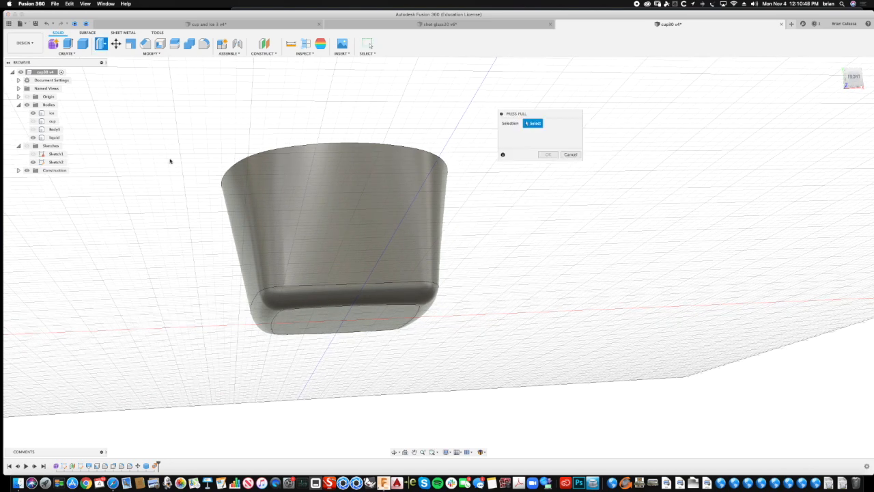
{"action": "left_click", "coordinate": [309, 236]}
{"action": "left_click", "coordinate": [294, 320]}
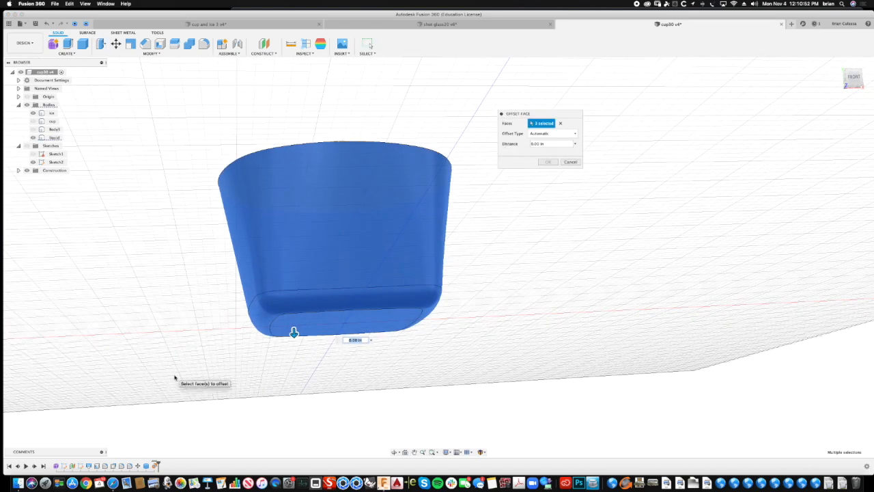
{"action": "type", "text": ".05"}
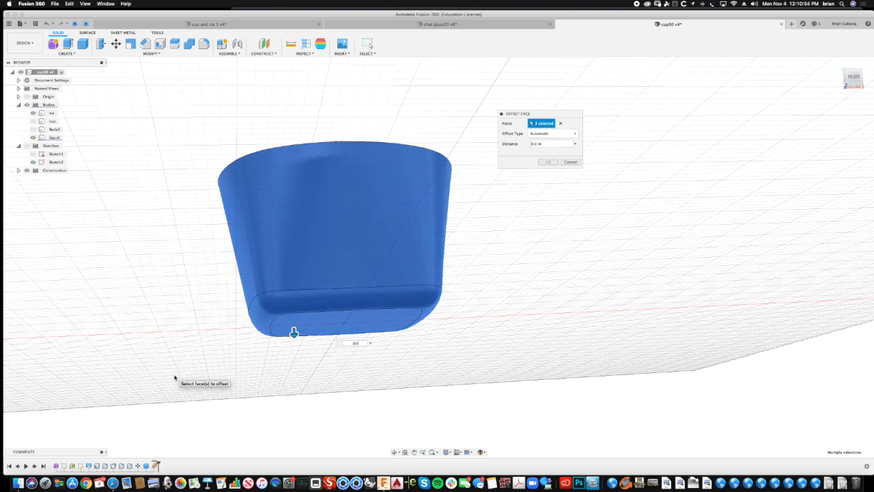
{"action": "key", "text": "Return"}
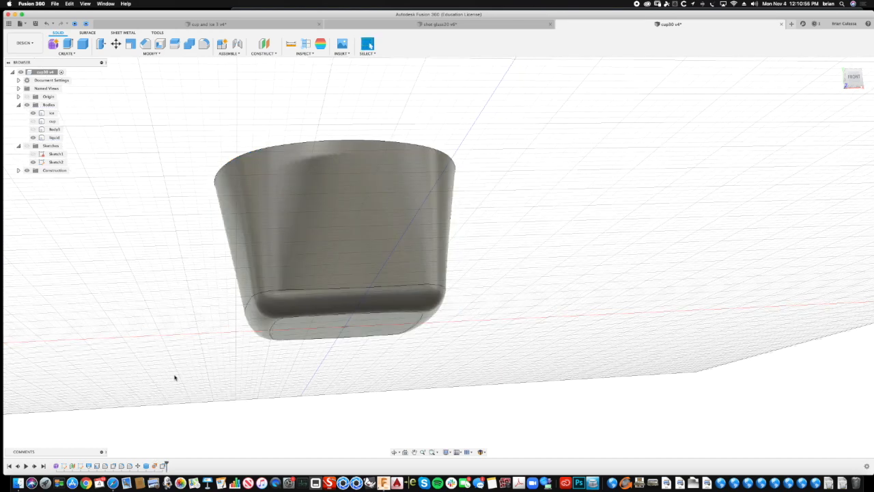
{"action": "key", "text": "super+z"}
- Offset the liquid body's side, rounded lower edge and bottom faces by 0.005 in with Press Pull
{"action": "middle_click_drag", "start_coordinate": [524, 184], "coordinate": [476, 195], "text": "shift"}
{"action": "right_click", "coordinate": [486, 194]}
{"action": "left_click", "coordinate": [488, 169]}
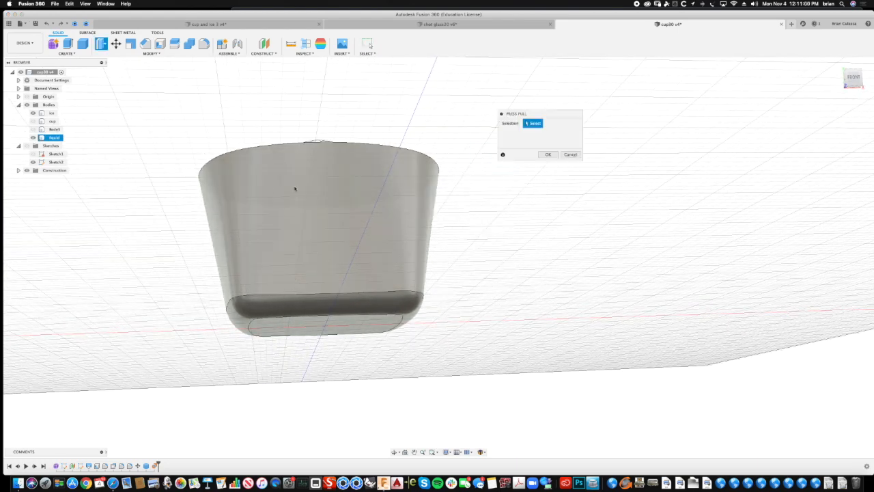
{"action": "left_click", "coordinate": [252, 211]}
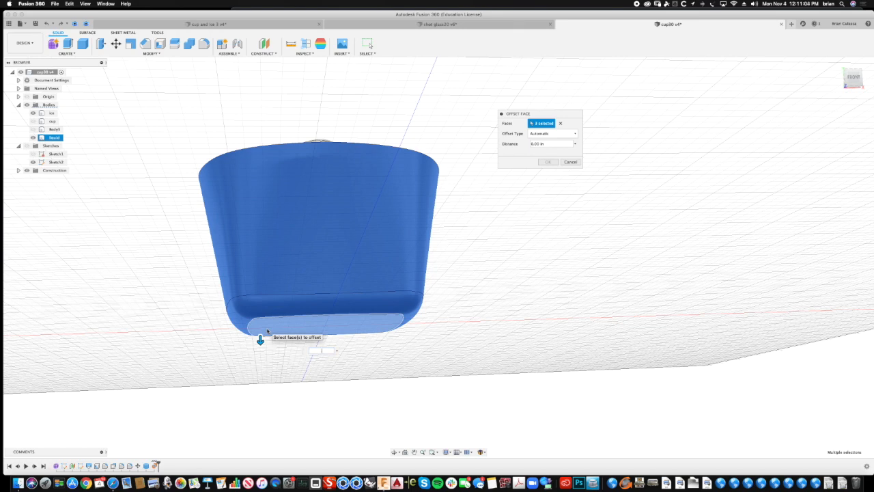
{"action": "key", "text": "Return"}
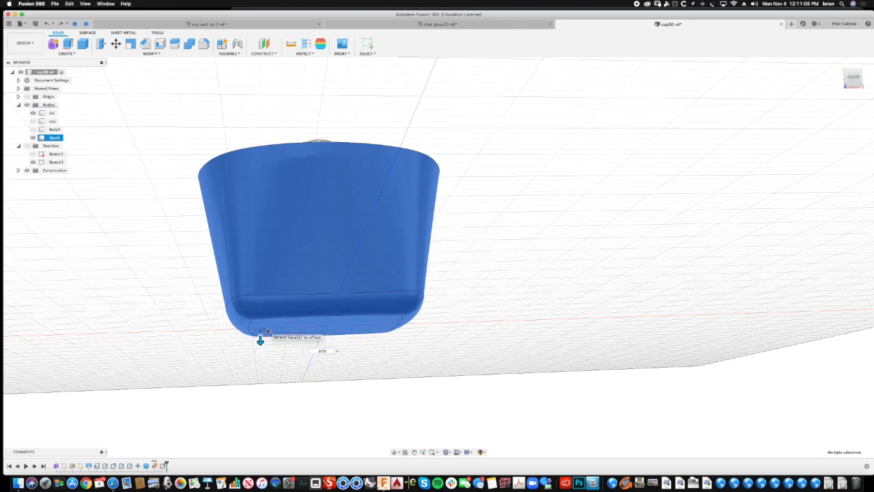
- Show the cup body again around the liquid and check the fit from the side
{"action": "middle_click_drag", "start_coordinate": [483, 95], "coordinate": [471, 172], "text": "shift"}
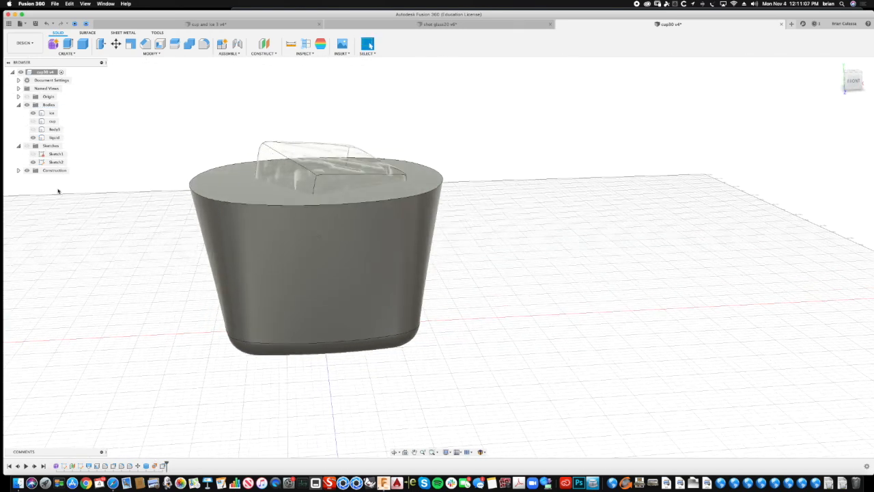
{"action": "left_click", "coordinate": [33, 121]}
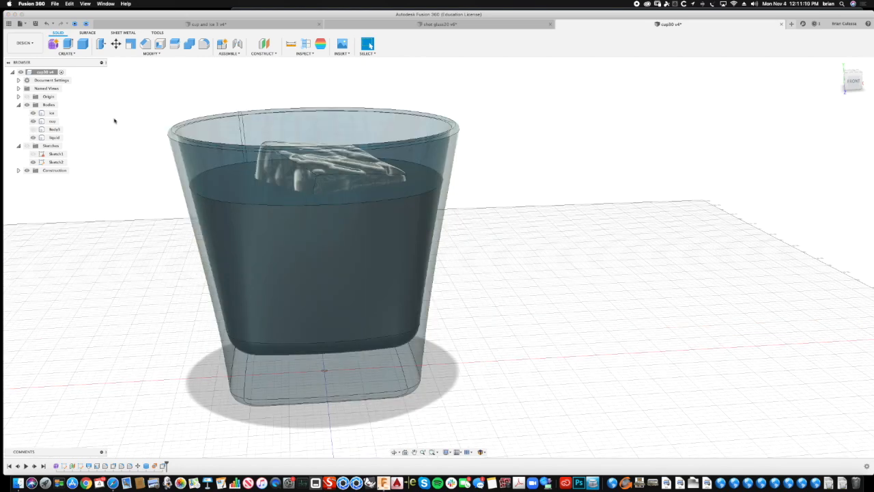
{"action": "middle_click_drag", "start_coordinate": [147, 223], "coordinate": [142, 185], "text": "shift"}
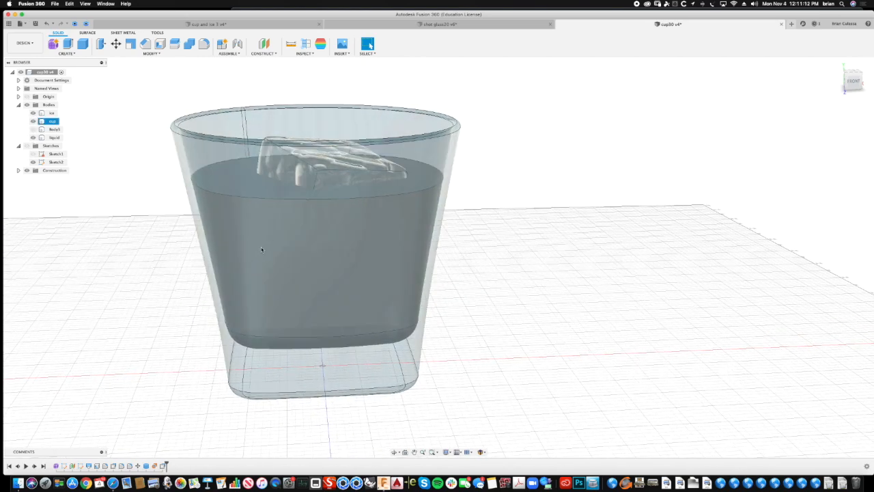
- Save a new version of the design with the version description "User Saved"
{"action": "middle_click_drag", "start_coordinate": [130, 264], "coordinate": [157, 245], "text": "shift"}
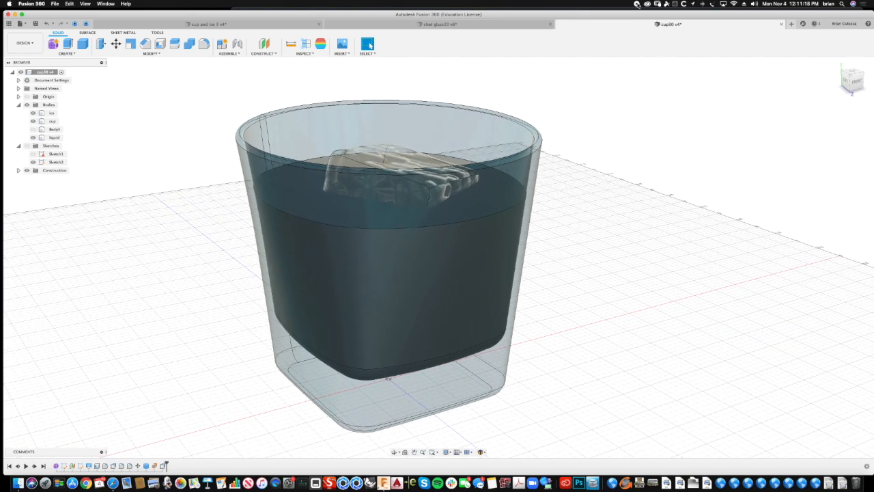
{"action": "key", "text": "super+s"}
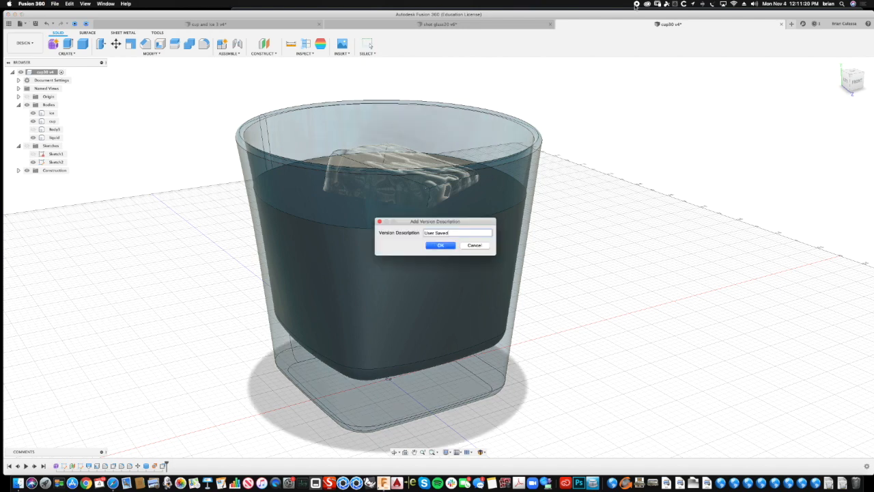
{"action": "left_click", "coordinate": [440, 245]}
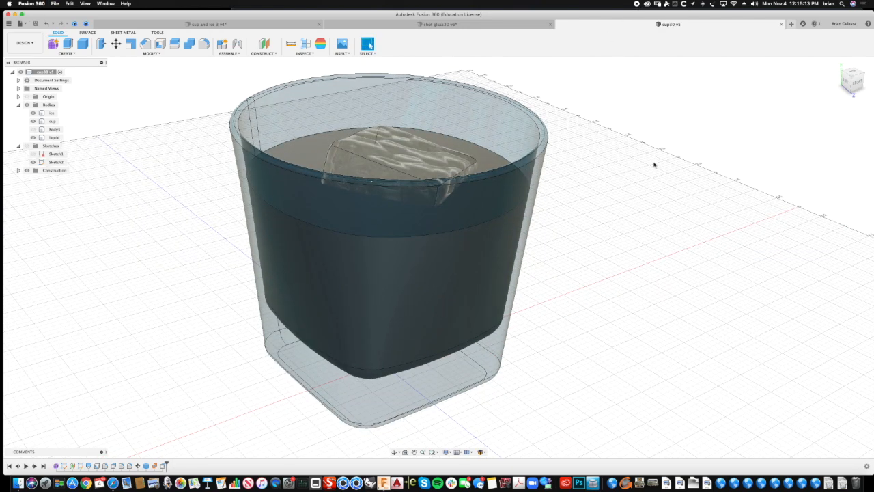
{"action": "left_click", "coordinate": [342, 305]}
{"action": "left_click", "coordinate": [627, 212]}
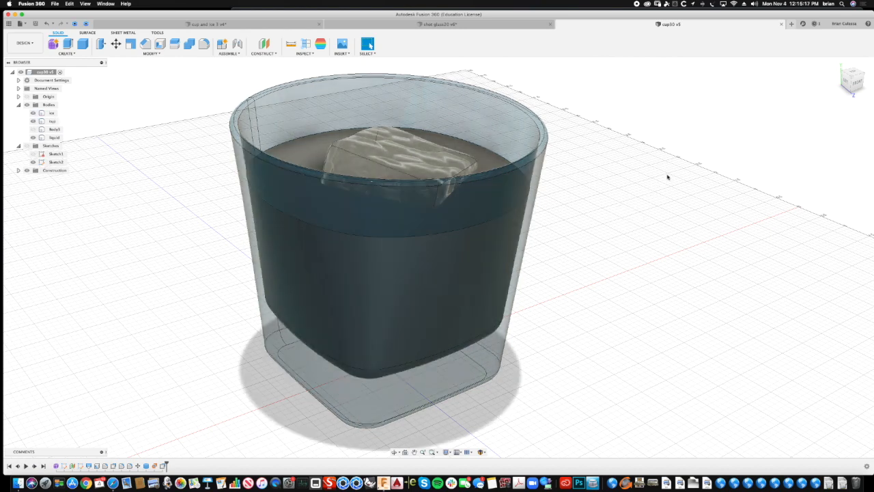
{"action": "middle_click_drag", "start_coordinate": [666, 177], "coordinate": [669, 176], "text": "shift"}
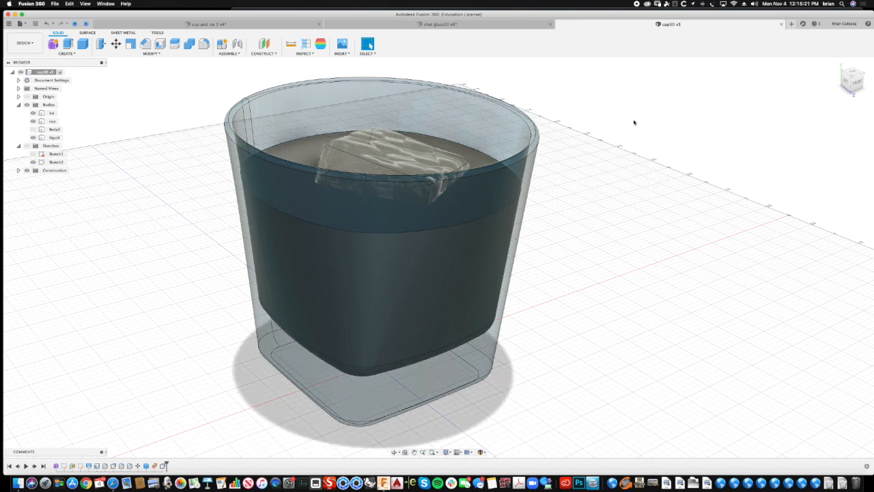
{"action": "left_click", "coordinate": [294, 160]}
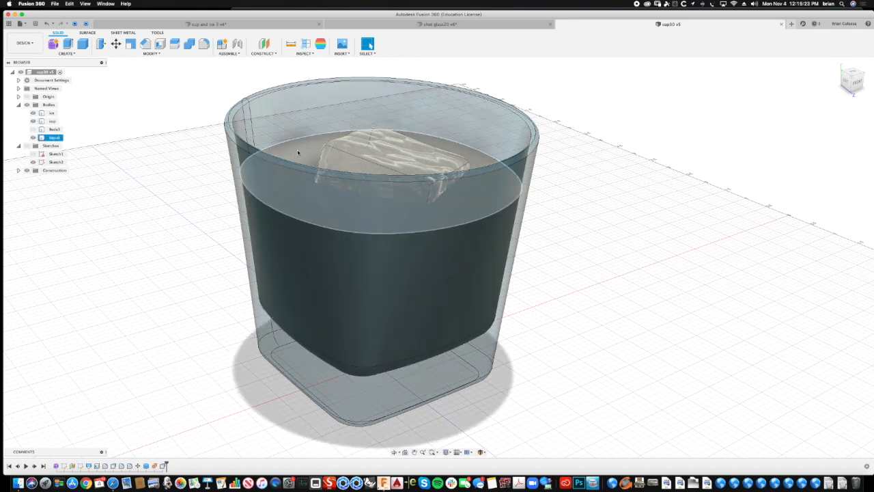
{"action": "left_click", "coordinate": [175, 179]}
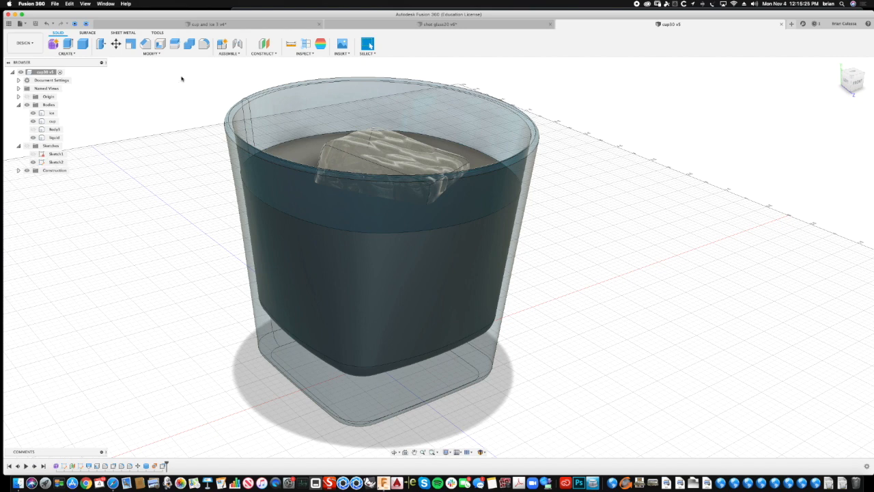
- Apply the smooth Glass (Red) appearance from the library to the liquid body
{"action": "left_click", "coordinate": [138, 55]}
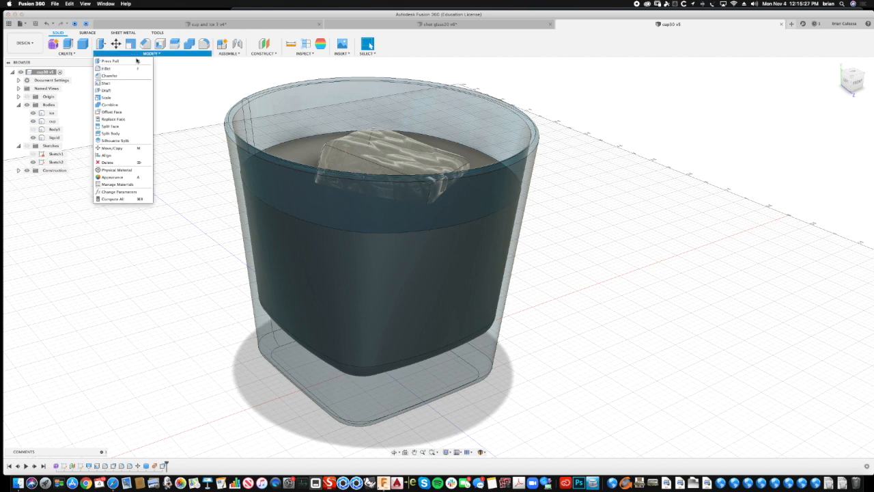
{"action": "left_click", "coordinate": [136, 159]}
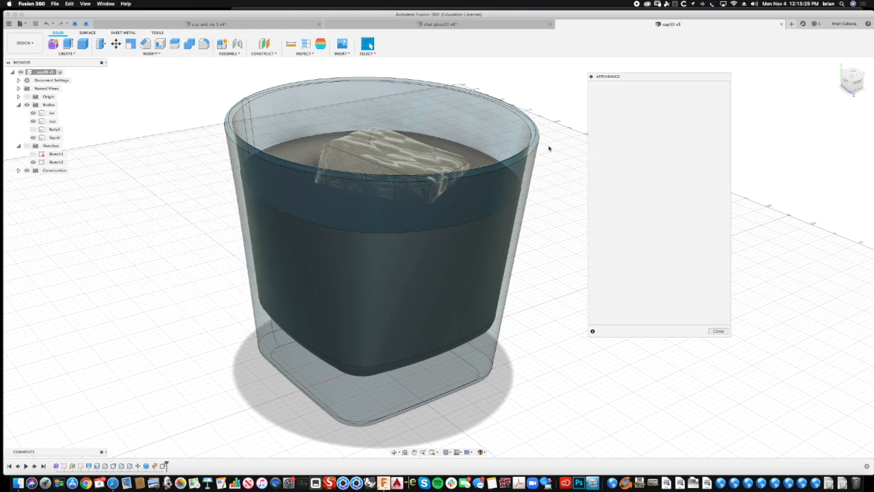
{"action": "middle_click_drag", "start_coordinate": [472, 142], "coordinate": [498, 176], "text": "shift"}
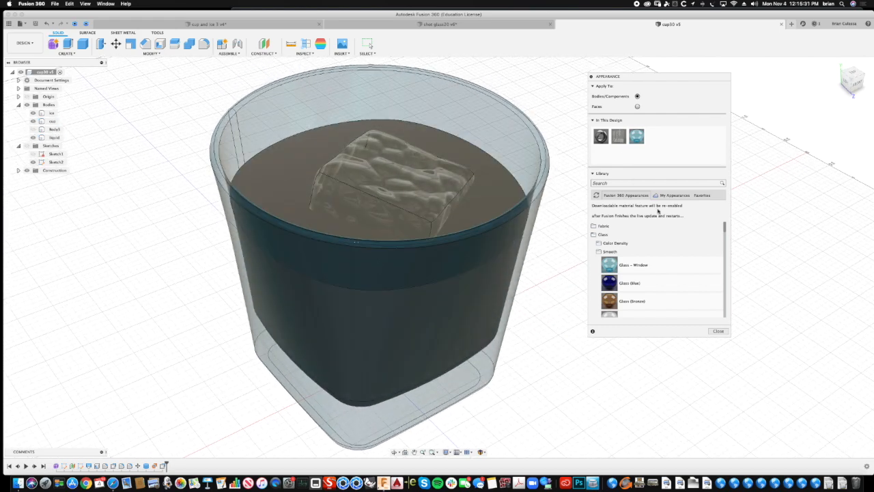
{"action": "left_click_drag", "start_coordinate": [725, 227], "coordinate": [722, 239]}
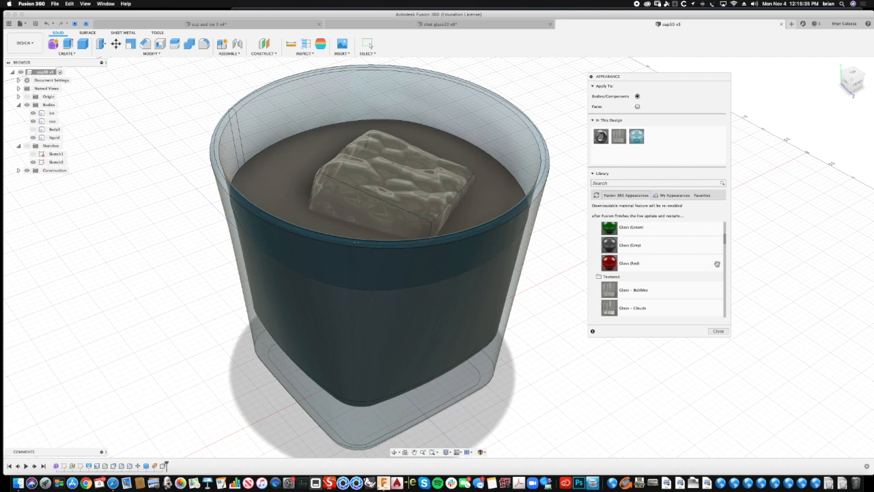
{"action": "left_click_drag", "start_coordinate": [608, 263], "coordinate": [445, 143]}
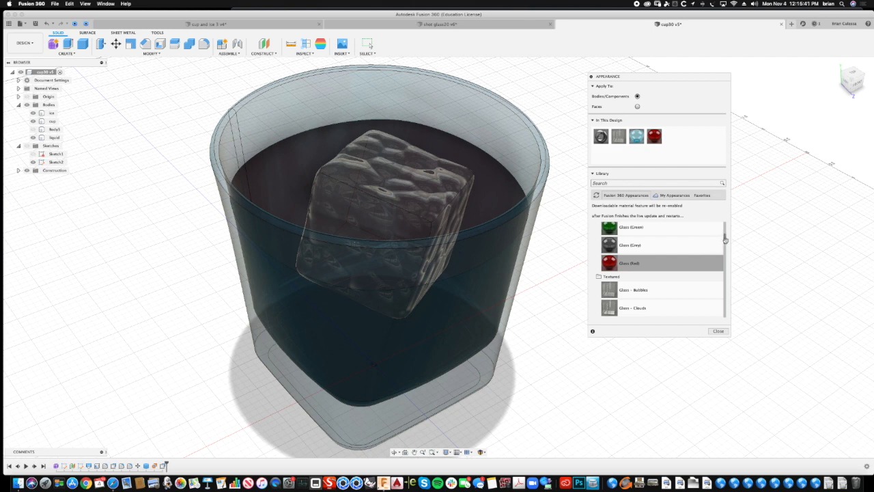
- Look through the textured glass appearances in the library and inspect the ice cube's surface up close
{"action": "left_click_drag", "start_coordinate": [725, 237], "coordinate": [722, 254]}
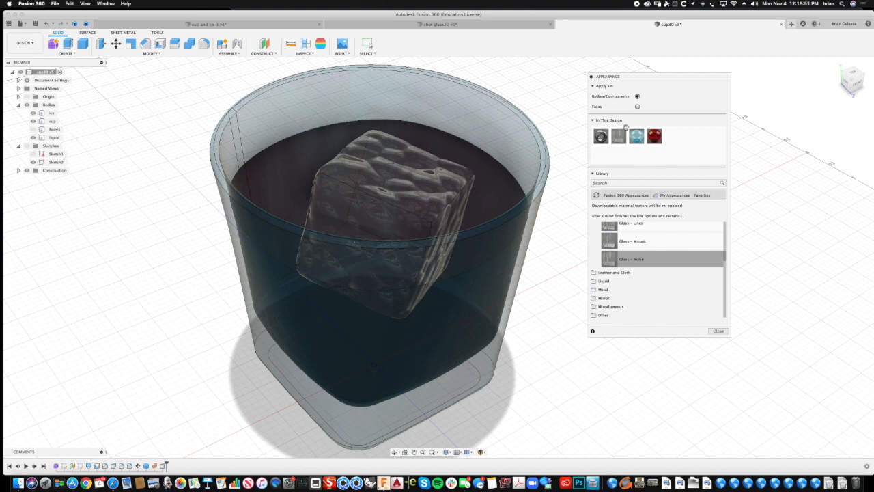
{"action": "left_click", "coordinate": [366, 189]}
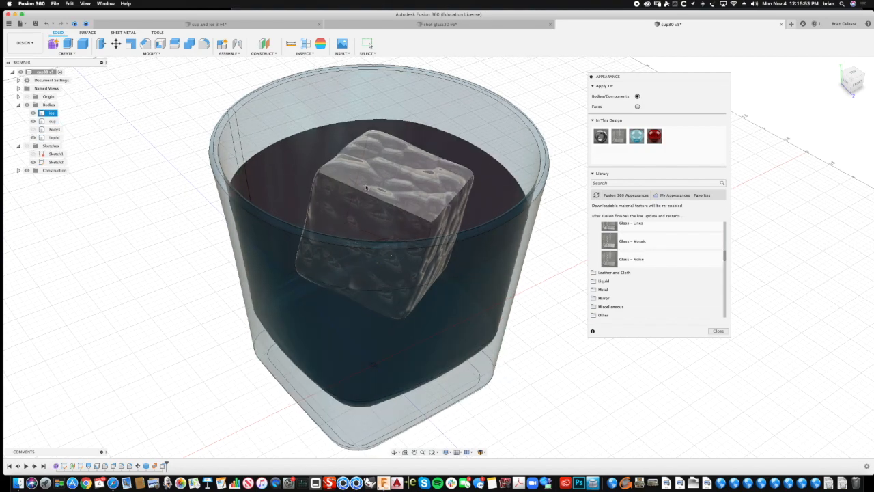
{"action": "scroll", "coordinate": [434, 212], "scroll_direction": "up", "scroll_amount": 5}
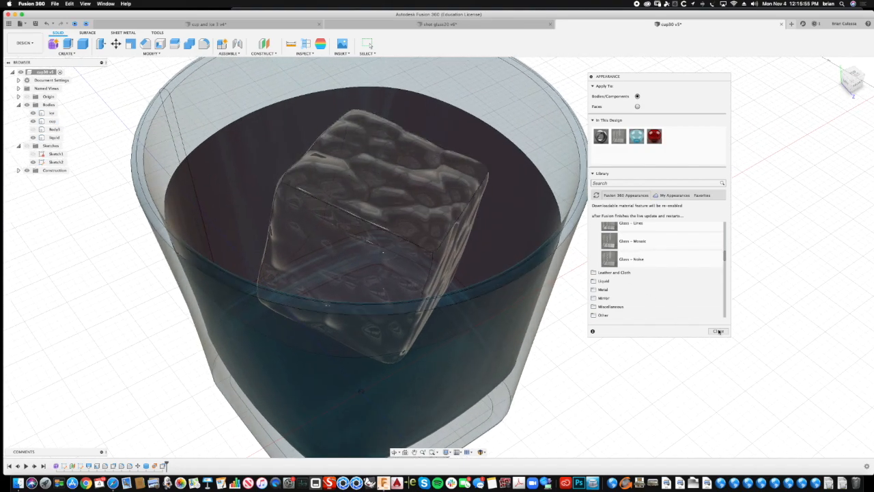
{"action": "left_click", "coordinate": [718, 331]}
{"action": "left_click", "coordinate": [684, 335]}
{"action": "middle_click_drag", "start_coordinate": [685, 335], "coordinate": [673, 228], "text": "shift"}
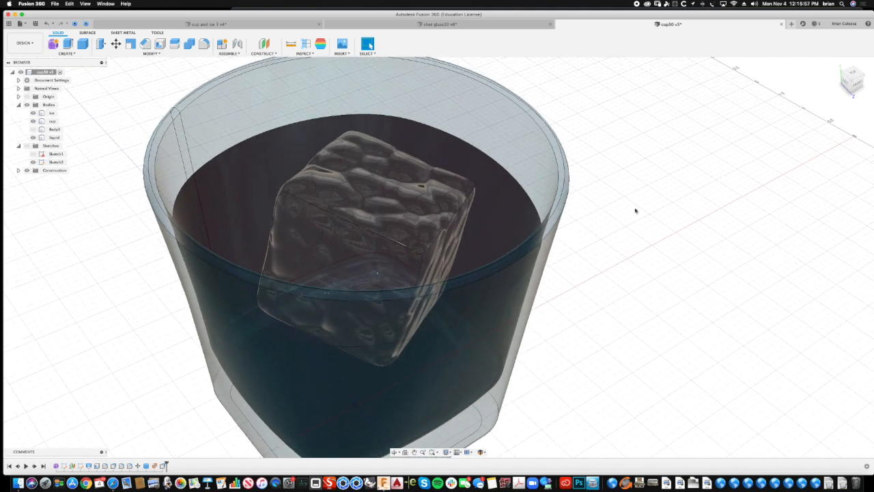
{"action": "middle_click_drag", "start_coordinate": [546, 169], "coordinate": [605, 171], "text": "shift"}
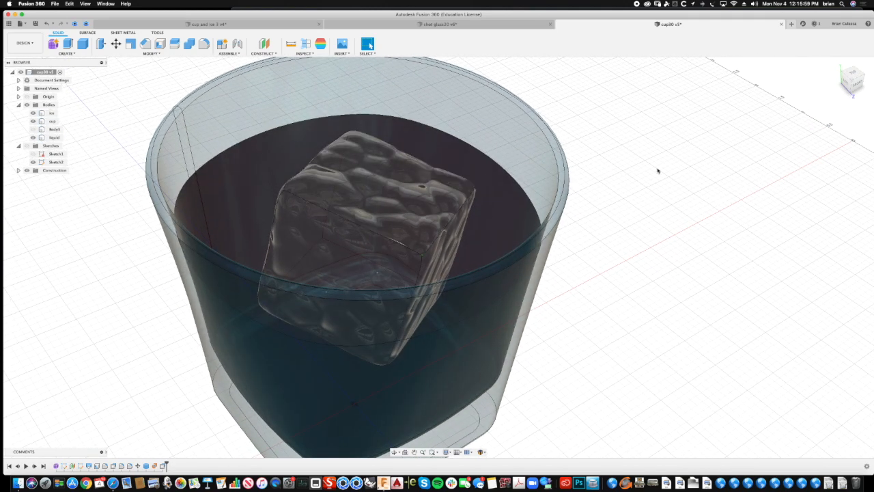
- Edit the design's Glass - Bubbles appearance, setting its texture scale to 84, and leave the appearance settings
{"action": "right_click", "coordinate": [677, 170]}
{"action": "left_click", "coordinate": [677, 150]}
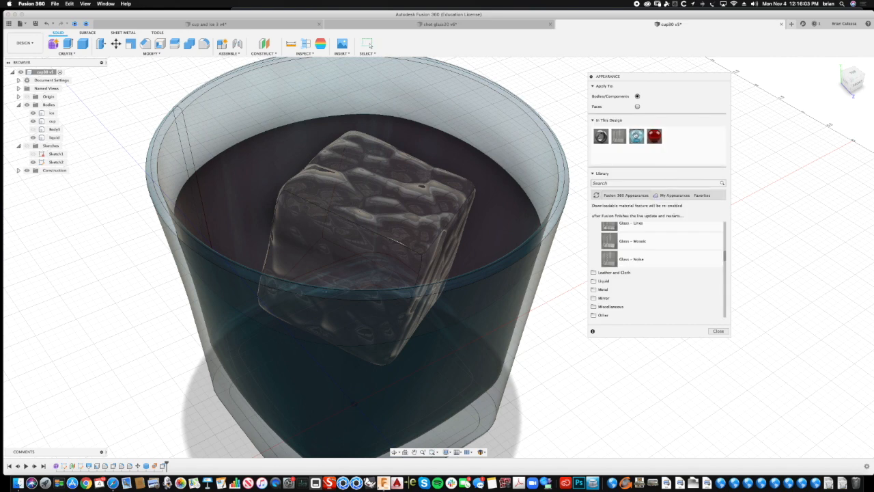
{"action": "double_click", "coordinate": [620, 137]}
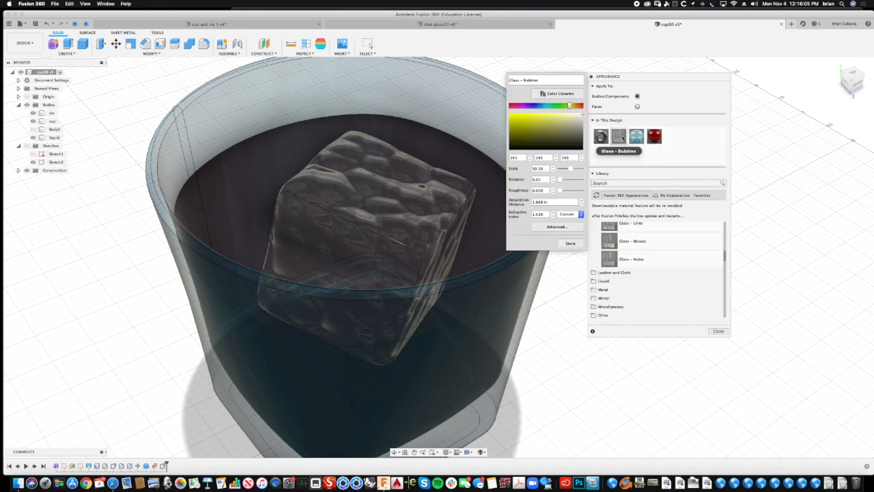
{"action": "left_click_drag", "start_coordinate": [570, 169], "coordinate": [577, 168]}
{"action": "middle_click_drag", "start_coordinate": [437, 218], "coordinate": [556, 168], "text": "shift"}
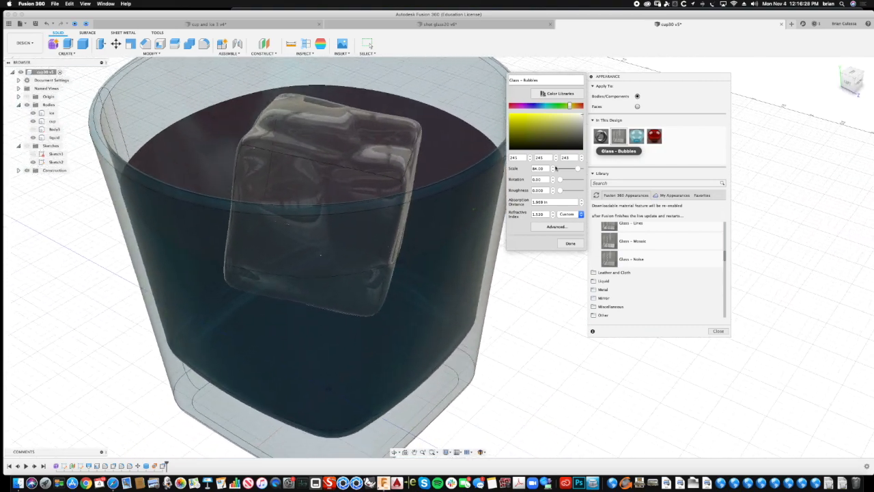
{"action": "left_click", "coordinate": [571, 244]}
{"action": "left_click", "coordinate": [718, 331]}
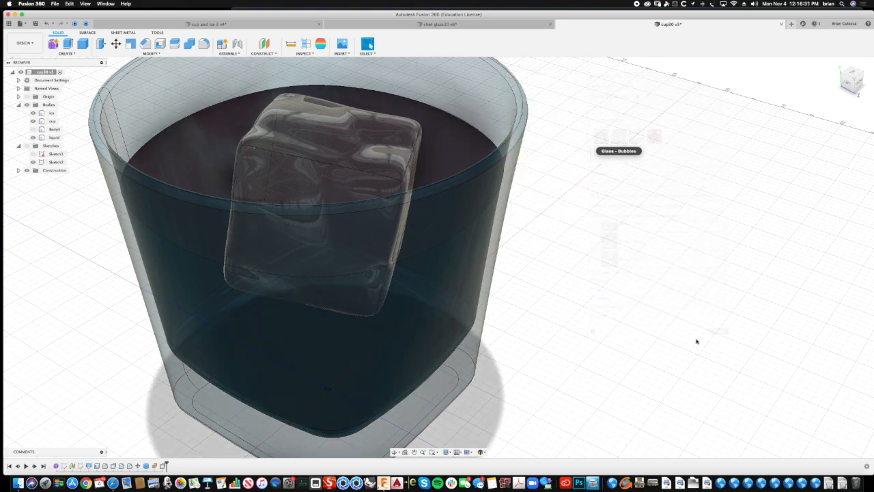
- Change the liquid's Glass (Red) appearance to an orange colour with RGB 240, 168, 53 and leave the appearance settings
{"action": "middle_click_drag", "start_coordinate": [673, 348], "coordinate": [629, 185], "text": "shift"}
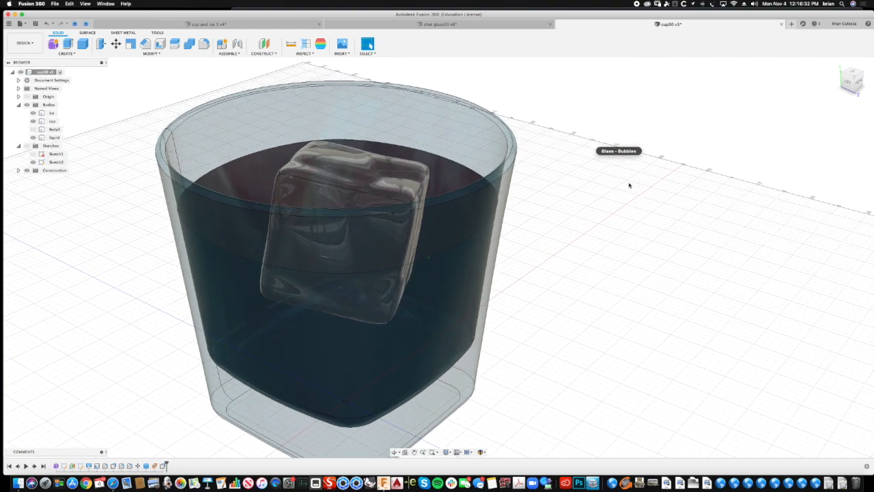
{"action": "right_click", "coordinate": [580, 181]}
{"action": "left_click", "coordinate": [586, 157]}
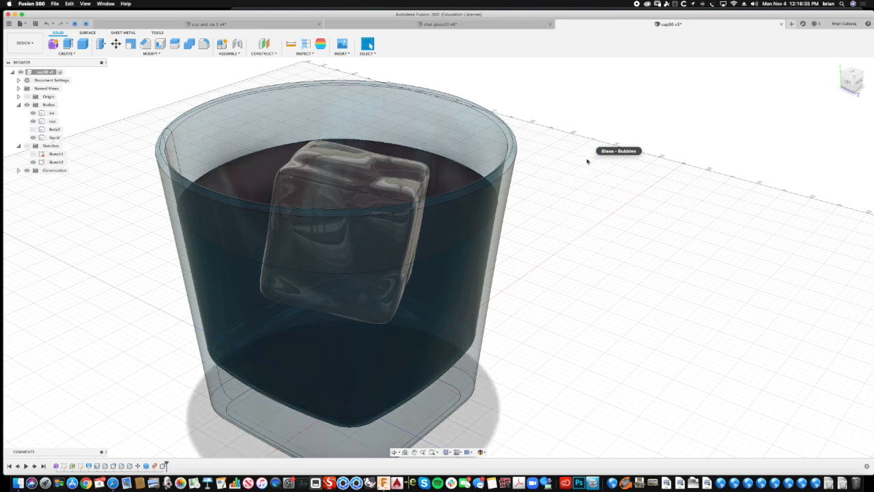
{"action": "double_click", "coordinate": [637, 136]}
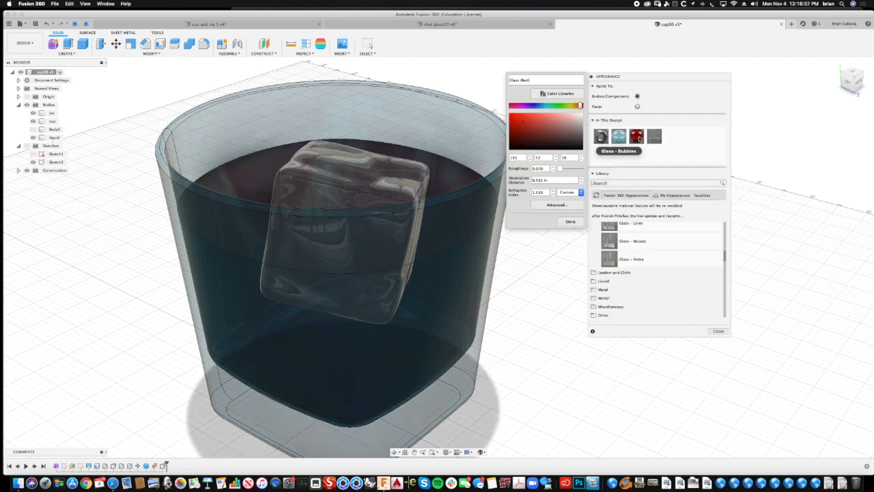
{"action": "left_click_drag", "start_coordinate": [523, 123], "coordinate": [525, 114]}
{"action": "left_click_drag", "start_coordinate": [579, 106], "coordinate": [573, 106]}
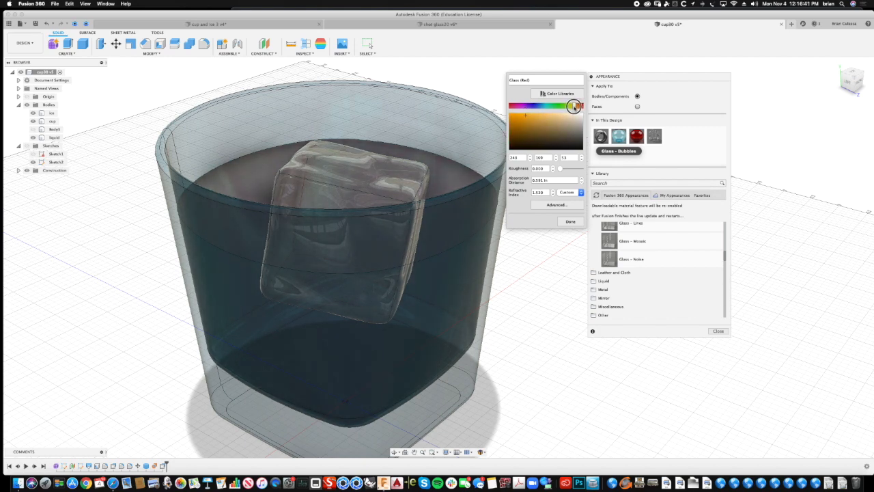
{"action": "left_click", "coordinate": [537, 180]}
{"action": "left_click", "coordinate": [570, 222]}
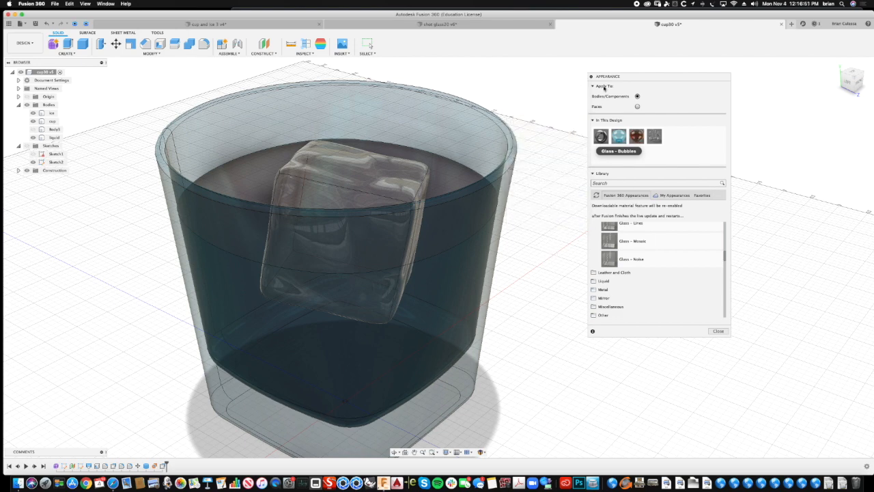
{"action": "left_click", "coordinate": [721, 332]}
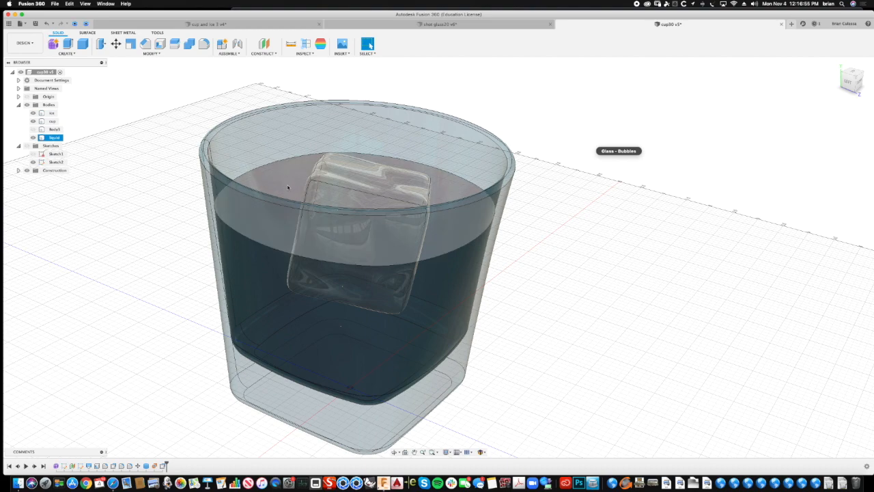
- Hide the cup body so only the ice cube and liquid are shown
{"action": "scroll", "coordinate": [281, 195], "scroll_direction": "up", "scroll_amount": 2}
{"action": "middle_click_drag", "start_coordinate": [115, 202], "coordinate": [118, 196], "text": "shift"}
{"action": "scroll", "coordinate": [119, 197], "scroll_direction": "down", "scroll_amount": 2}
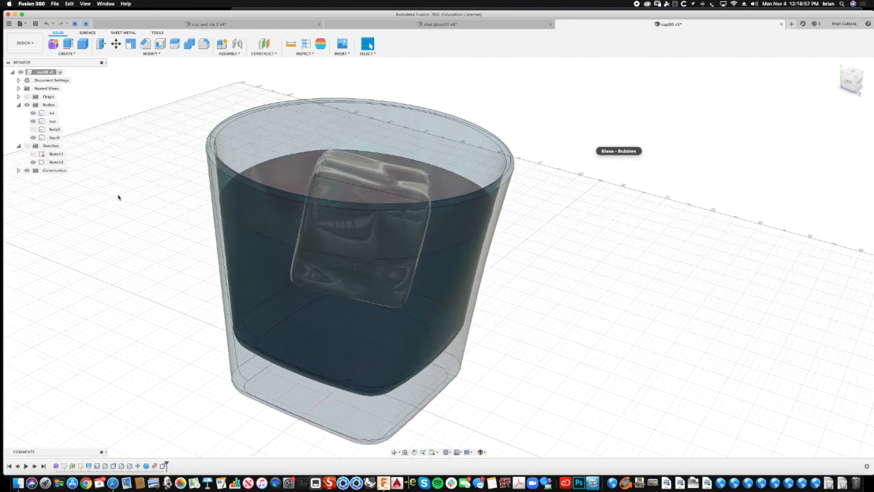
{"action": "scroll", "coordinate": [118, 197], "scroll_direction": "up", "scroll_amount": 3, "text": "shift"}
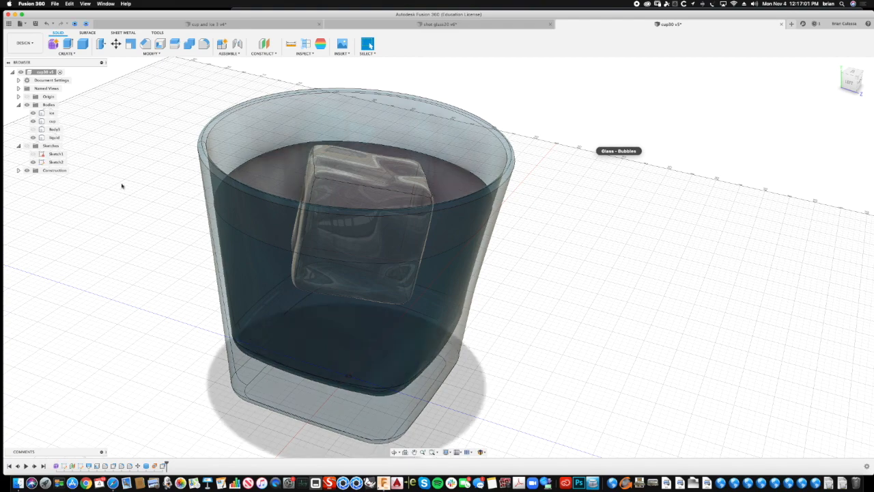
{"action": "left_click", "coordinate": [52, 121]}
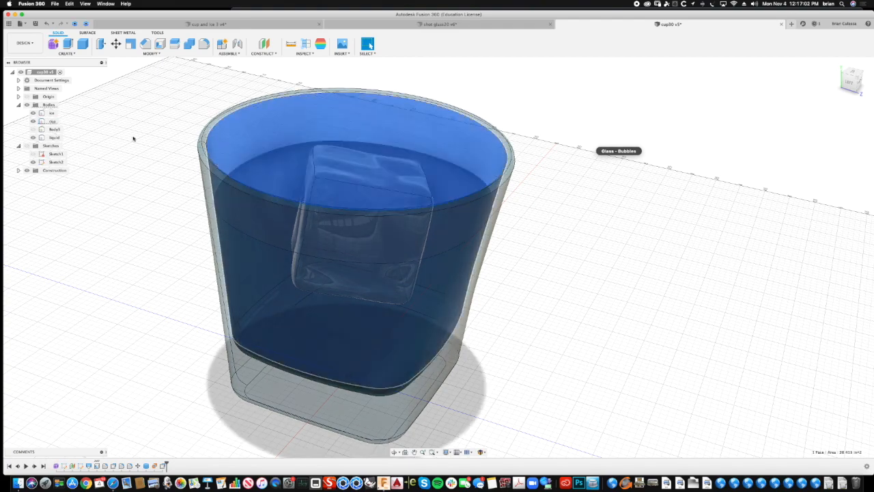
{"action": "left_click", "coordinate": [33, 122]}
{"action": "scroll", "coordinate": [168, 214], "scroll_direction": "down", "scroll_amount": 3, "text": "shift"}
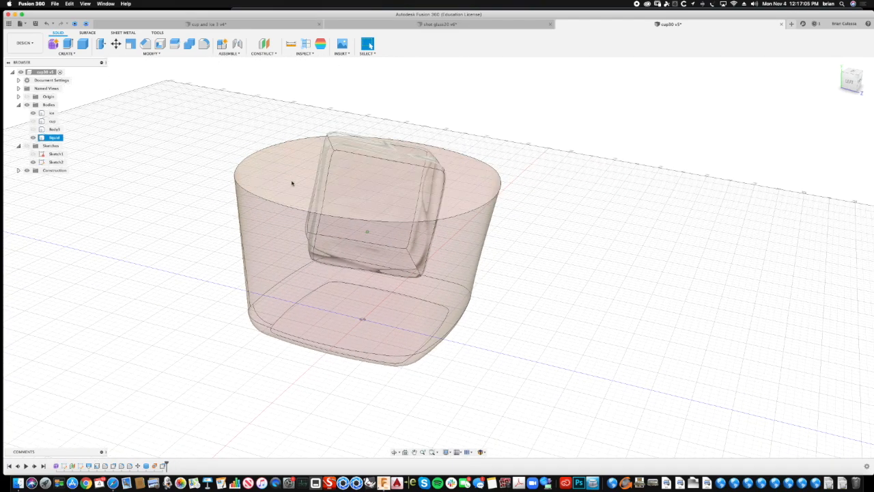
- Combine-cut the liquid with the ice cube as the tool body, with New Component and Keep Tools enabled
{"action": "left_click", "coordinate": [190, 44]}
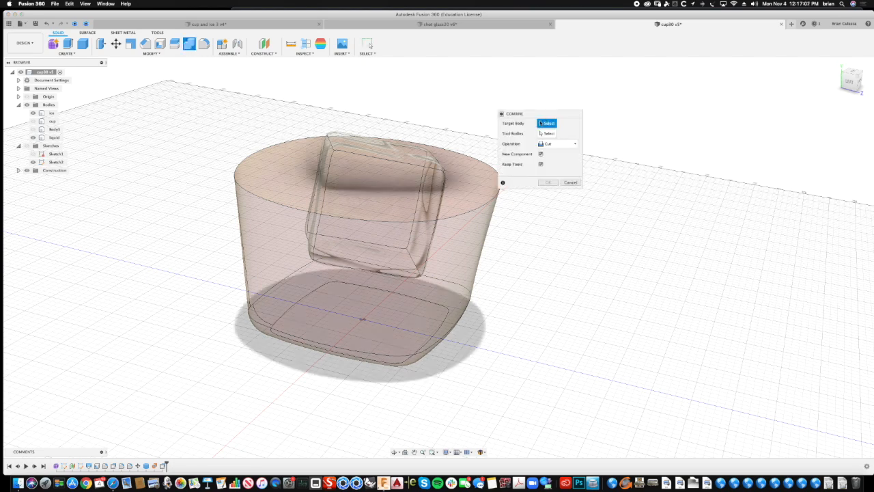
{"action": "scroll", "coordinate": [533, 120], "scroll_direction": "up", "scroll_amount": 3, "text": "shift"}
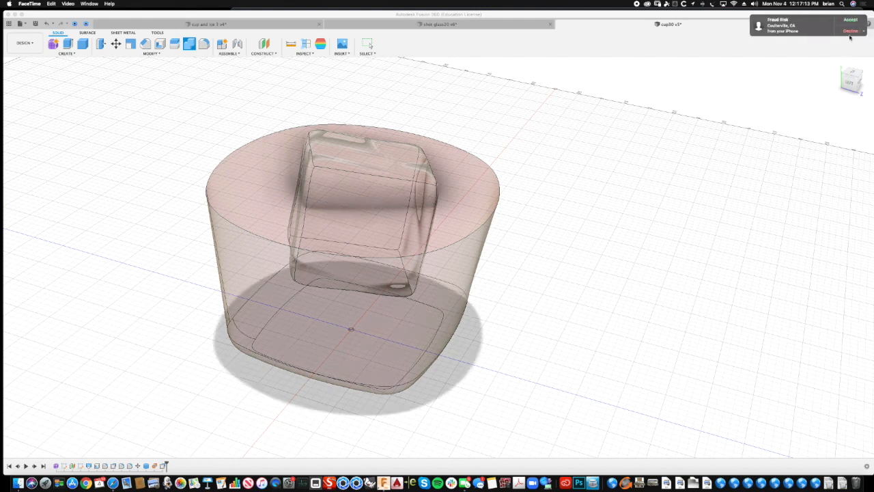
{"action": "left_click", "coordinate": [850, 30]}
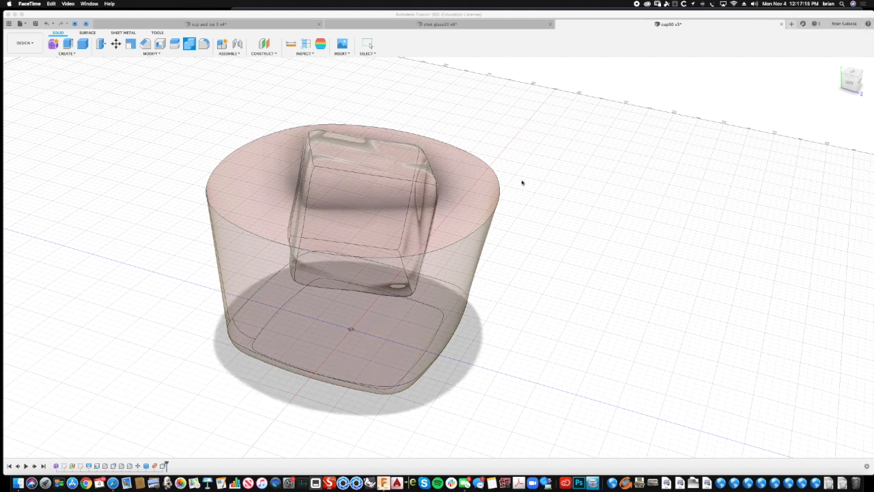
{"action": "left_click", "coordinate": [548, 164]}
{"action": "scroll", "coordinate": [549, 166], "scroll_direction": "down", "scroll_amount": 3, "text": "shift"}
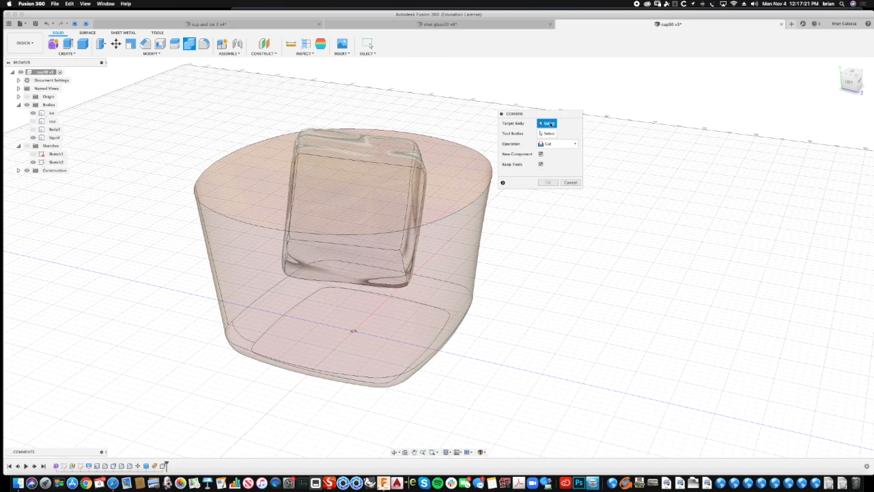
{"action": "left_click", "coordinate": [465, 172]}
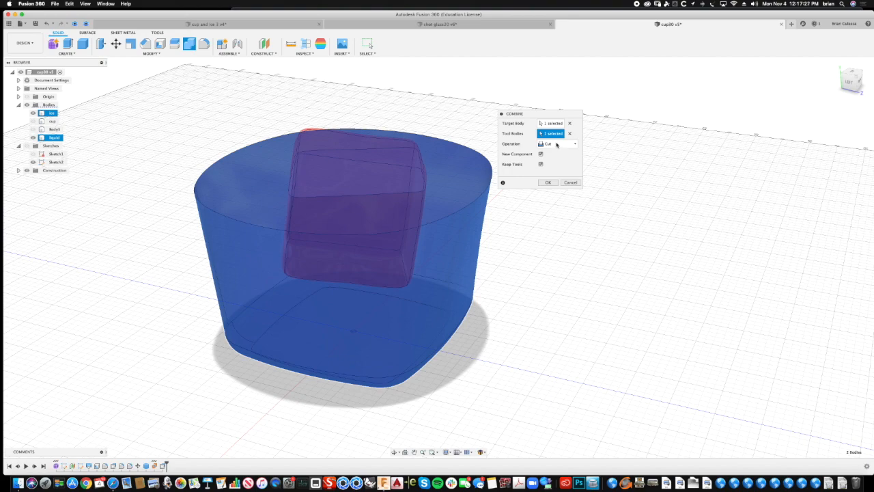
{"action": "left_click", "coordinate": [548, 182]}
- Hide the ice body to inspect the cavity cut into the liquid, and show the ice again
{"action": "middle_click_drag", "start_coordinate": [568, 156], "coordinate": [275, 198], "text": "shift"}
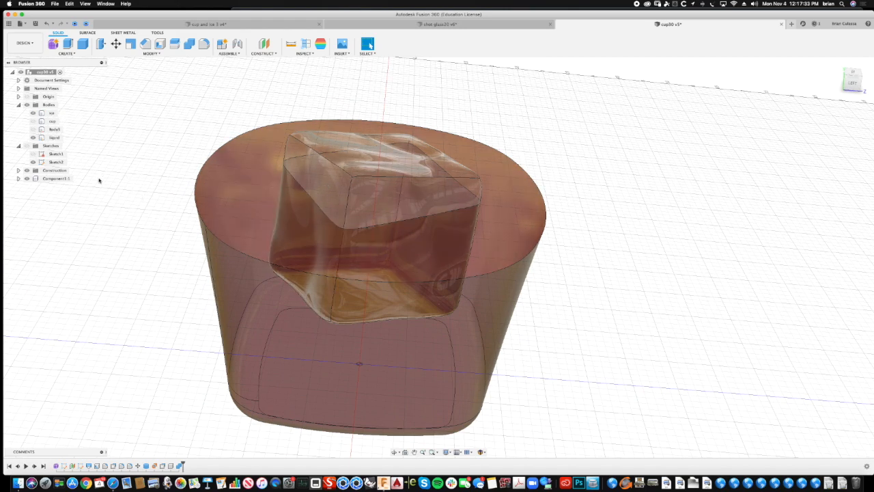
{"action": "left_click", "coordinate": [34, 130]}
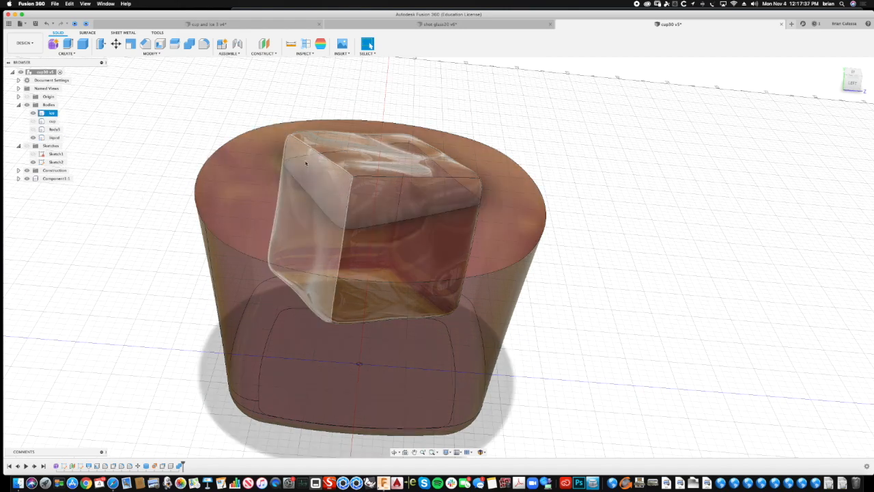
{"action": "left_click", "coordinate": [33, 114]}
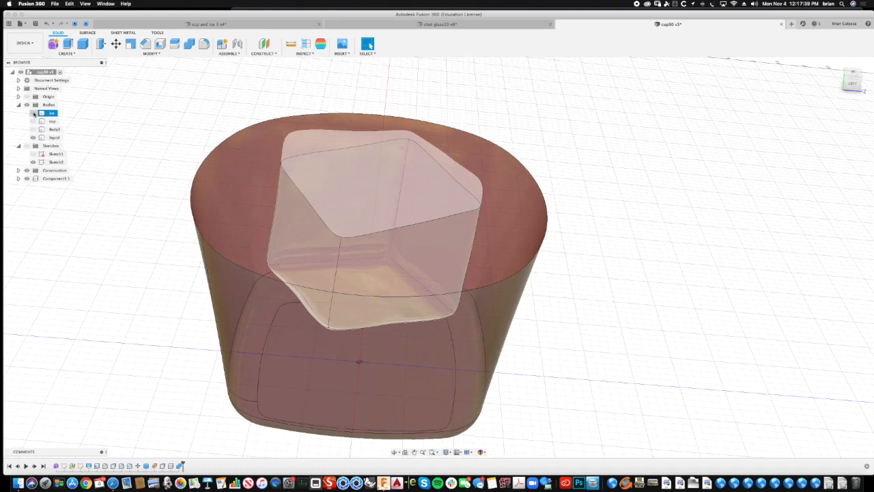
{"action": "middle_click_drag", "start_coordinate": [128, 103], "coordinate": [97, 104], "text": "shift"}
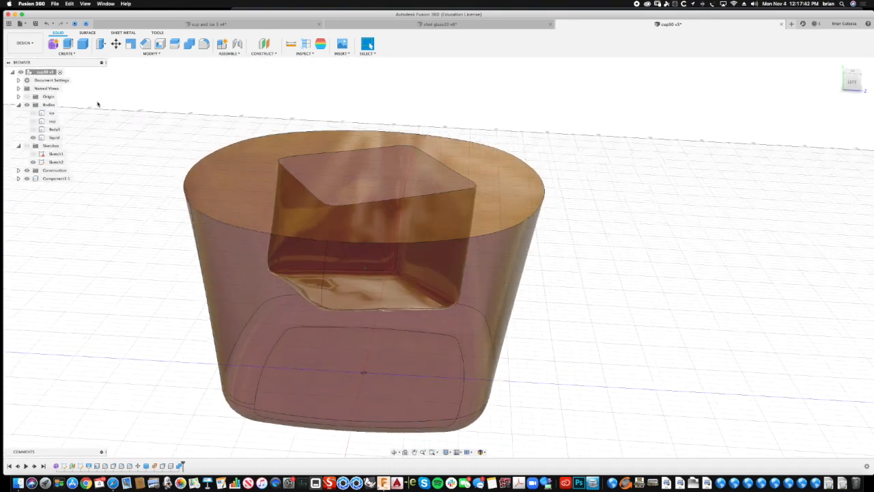
{"action": "left_click", "coordinate": [33, 113]}
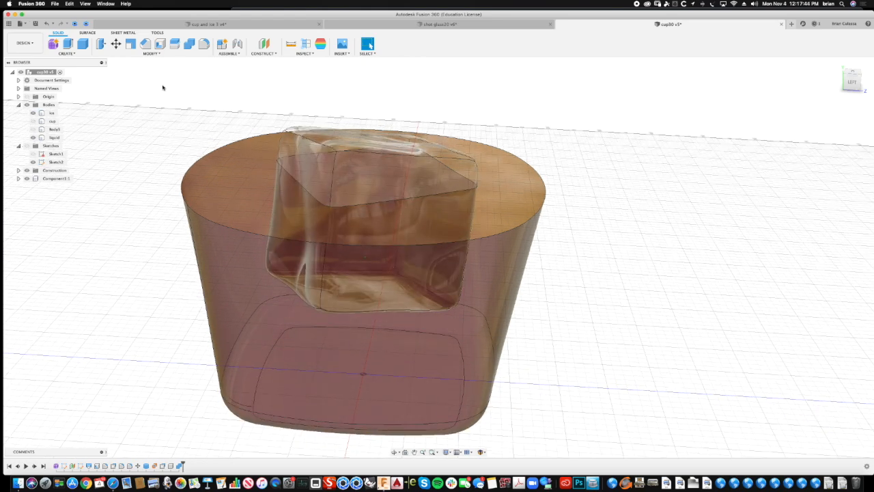
{"action": "middle_click_drag", "start_coordinate": [270, 190], "coordinate": [259, 164], "text": "shift"}
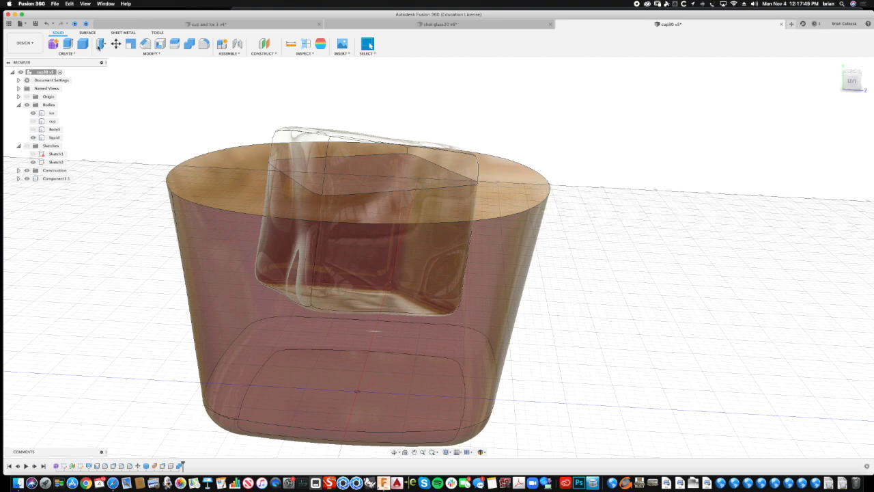
{"action": "left_click", "coordinate": [99, 45]}
{"action": "left_click", "coordinate": [345, 152]}
{"action": "middle_click_drag", "start_coordinate": [349, 156], "coordinate": [396, 191], "text": "shift"}
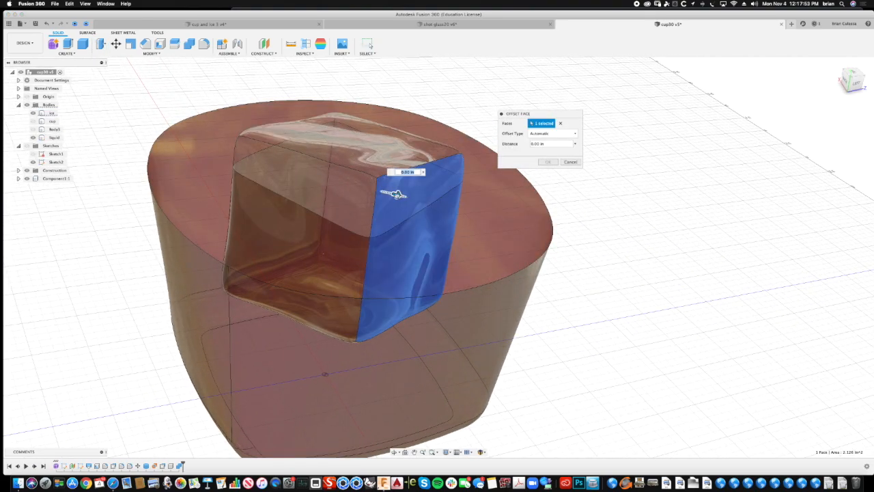
{"action": "left_click_drag", "start_coordinate": [396, 194], "coordinate": [419, 200]}
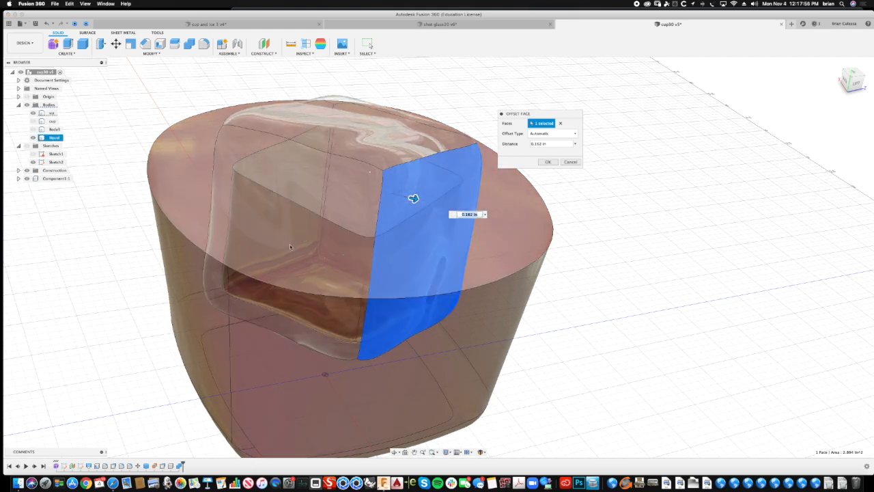
{"action": "middle_click_drag", "start_coordinate": [289, 243], "coordinate": [282, 243], "text": "shift"}
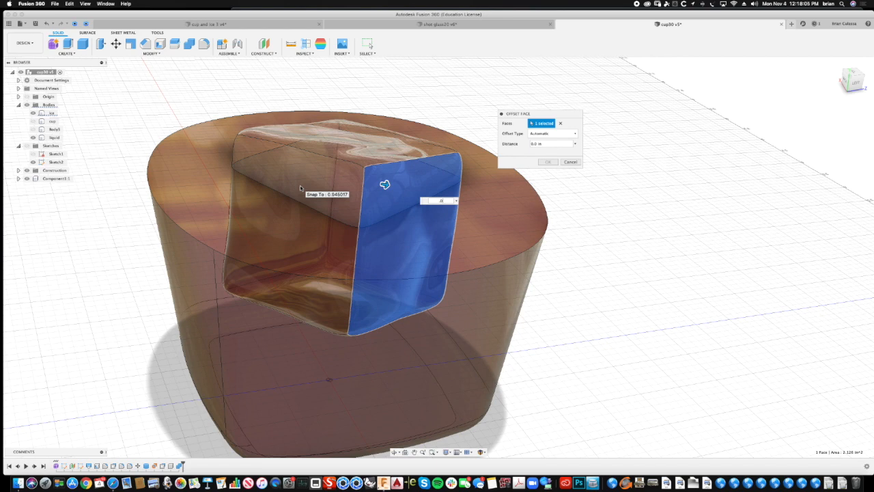
{"action": "left_click", "coordinate": [570, 161]}
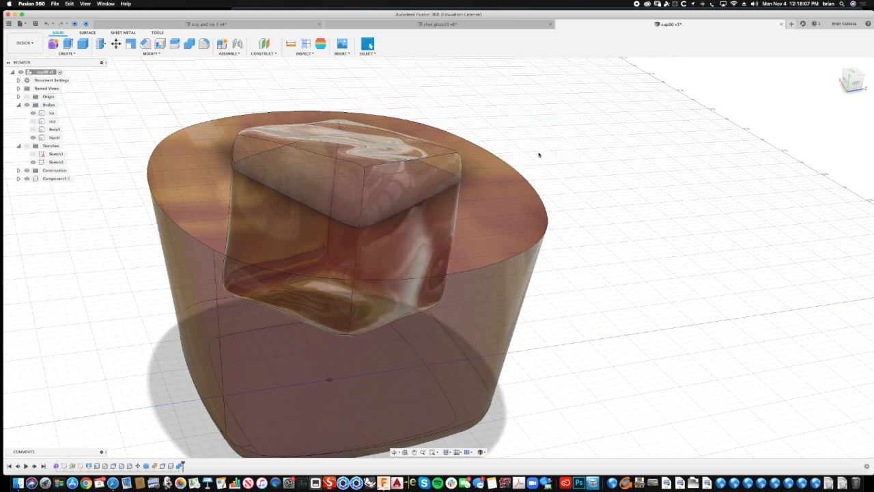
- Offset the ice cube's side face outward by a tiny distance with Press Pull
{"action": "right_click", "coordinate": [487, 91]}
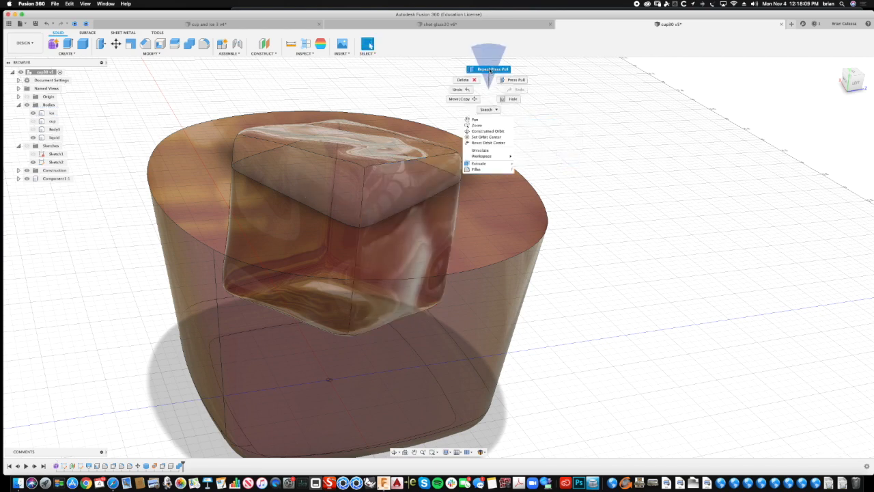
{"action": "left_click", "coordinate": [487, 69]}
{"action": "left_click", "coordinate": [395, 186]}
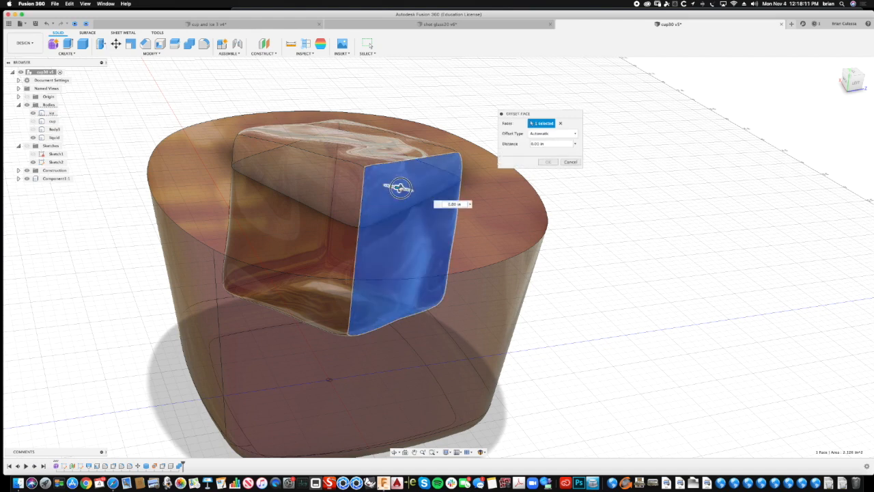
{"action": "left_click_drag", "start_coordinate": [400, 187], "coordinate": [400, 188]}
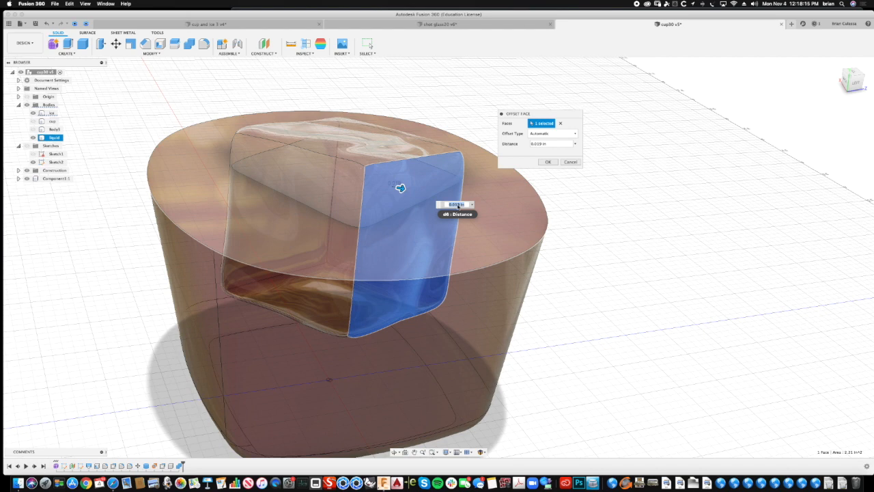
{"action": "left_click", "coordinate": [418, 222]}
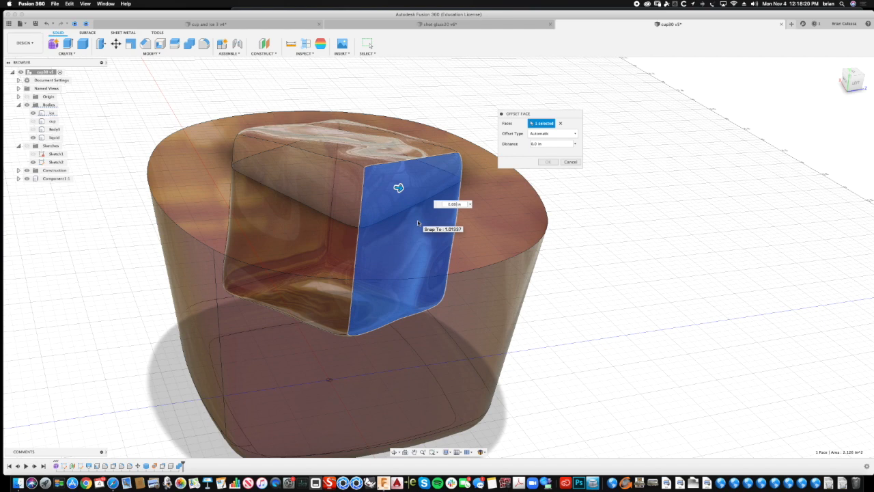
{"action": "key", "text": "Escape"}
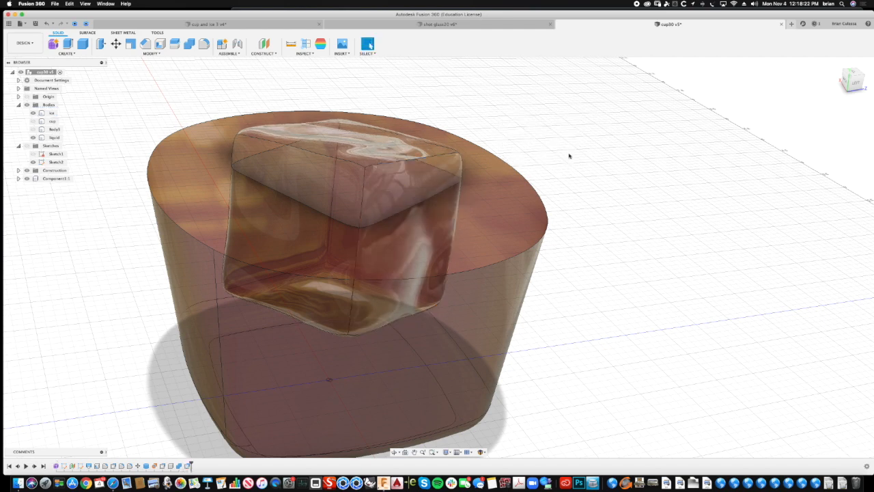
- Show the cup body again and view the whole glass with its ice and liquid
{"action": "middle_click_drag", "start_coordinate": [458, 121], "coordinate": [454, 103], "text": "shift"}
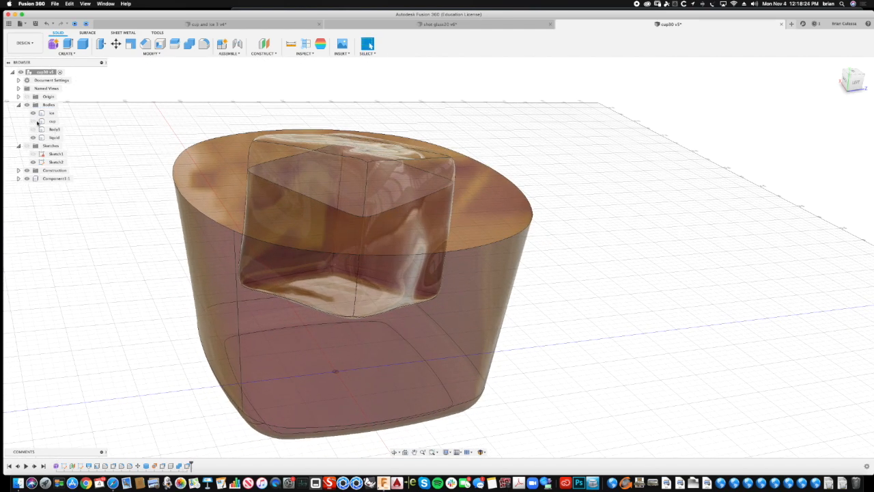
{"action": "left_click", "coordinate": [34, 120]}
{"action": "scroll", "coordinate": [94, 164], "scroll_direction": "down", "scroll_amount": 6}
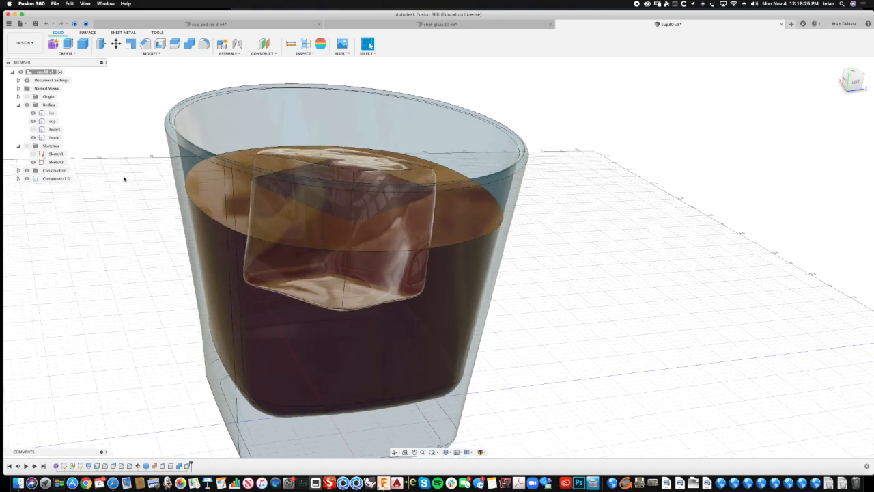
{"action": "scroll", "coordinate": [117, 162], "scroll_direction": "down", "scroll_amount": 5}
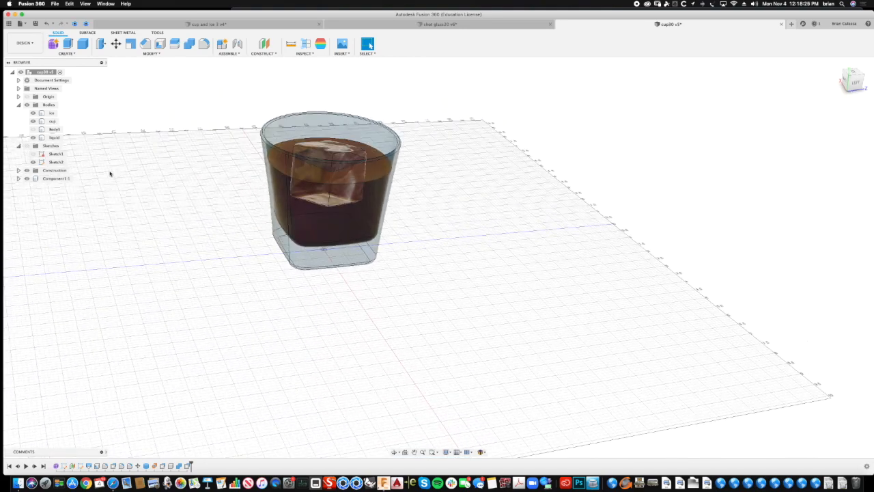
{"action": "middle_click_drag", "start_coordinate": [111, 157], "coordinate": [126, 147], "text": "shift"}
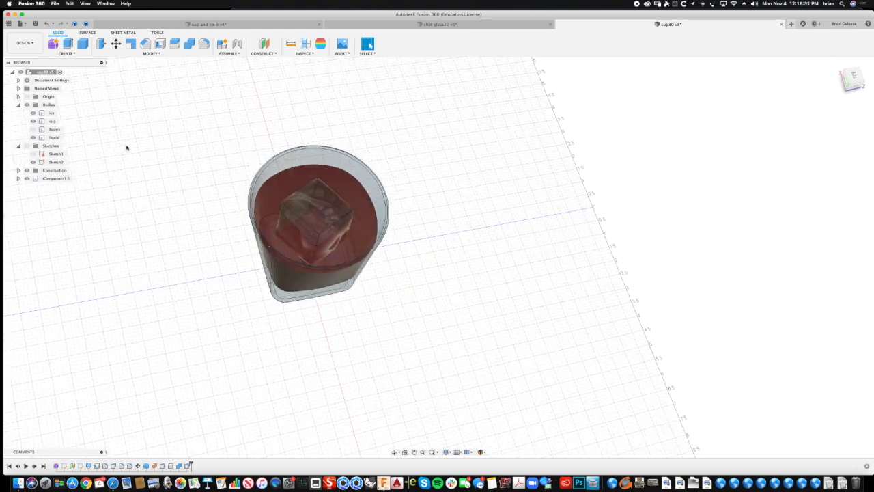
- Start a box on the plane beneath the cup and draw its base about 18 by 20 in around the cup
{"action": "left_click", "coordinate": [84, 45]}
{"action": "left_click", "coordinate": [66, 53]}
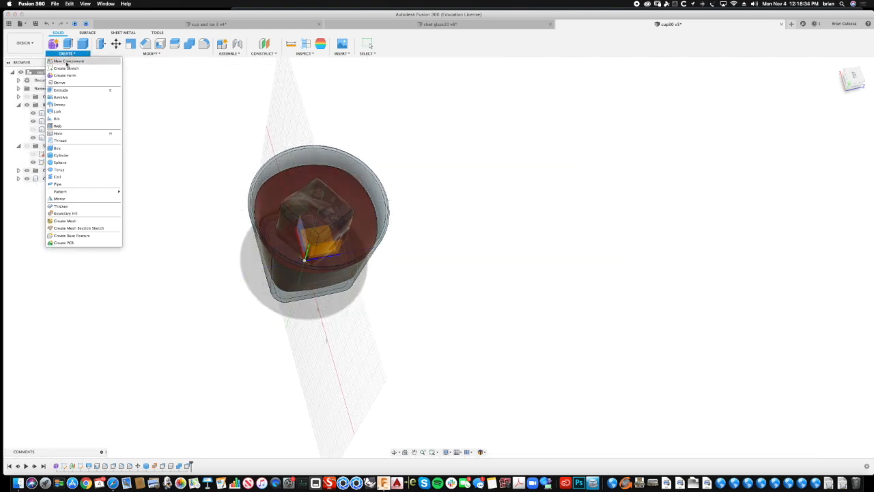
{"action": "left_click", "coordinate": [68, 148]}
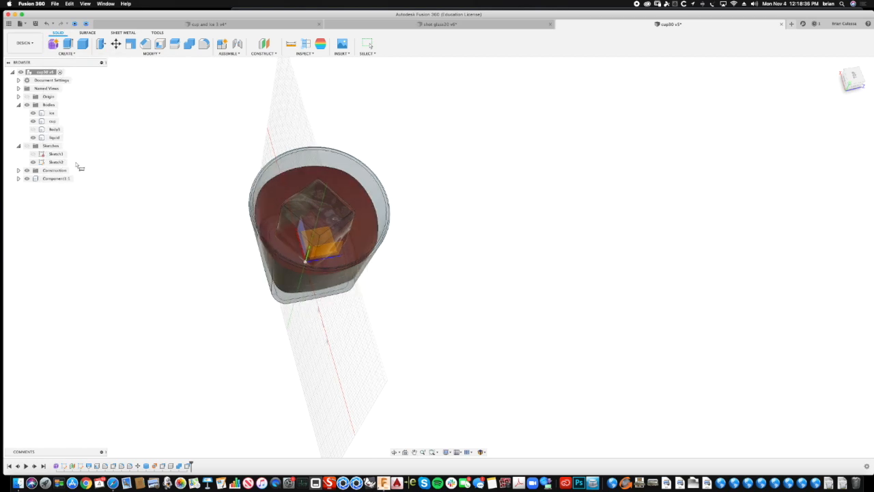
{"action": "mouse_move", "coordinate": [332, 325]}
{"action": "middle_mouse_down", "text": "shift"}
{"action": "mouse_move", "coordinate": [341, 323]}
{"action": "mouse_move", "coordinate": [338, 331]}
{"action": "mouse_move", "coordinate": [328, 323]}
{"action": "mouse_move", "coordinate": [327, 265]}
{"action": "mouse_move", "coordinate": [265, 294]}
{"action": "mouse_move", "coordinate": [232, 322]}
{"action": "mouse_move", "coordinate": [315, 275]}
{"action": "mouse_move", "coordinate": [156, 382]}
{"action": "mouse_move", "coordinate": [177, 308]}
{"action": "mouse_move", "coordinate": [214, 273]}
{"action": "mouse_move", "coordinate": [229, 215]}
{"action": "middle_mouse_up", "text": "shift"}
{"action": "left_click", "coordinate": [202, 176]}
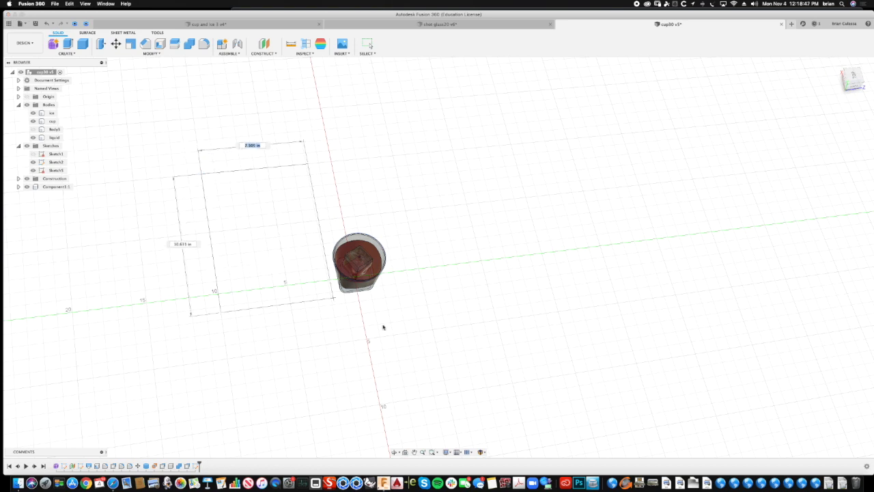
{"action": "left_click", "coordinate": [506, 360]}
- Extend the box's height downward below the cup and create it as a new body
{"action": "middle_click_drag", "start_coordinate": [514, 314], "coordinate": [332, 209], "text": "shift"}
{"action": "left_click_drag", "start_coordinate": [333, 209], "coordinate": [330, 254]}
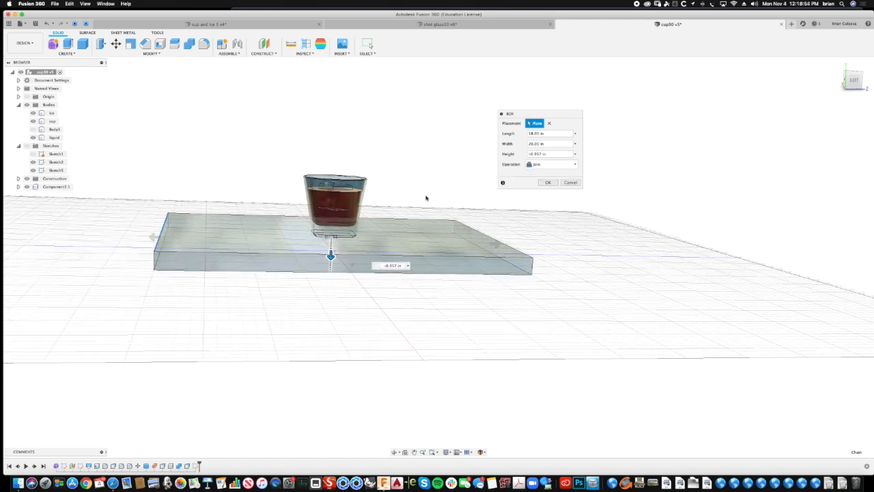
{"action": "left_click", "coordinate": [545, 164]}
{"action": "left_click", "coordinate": [543, 196]}
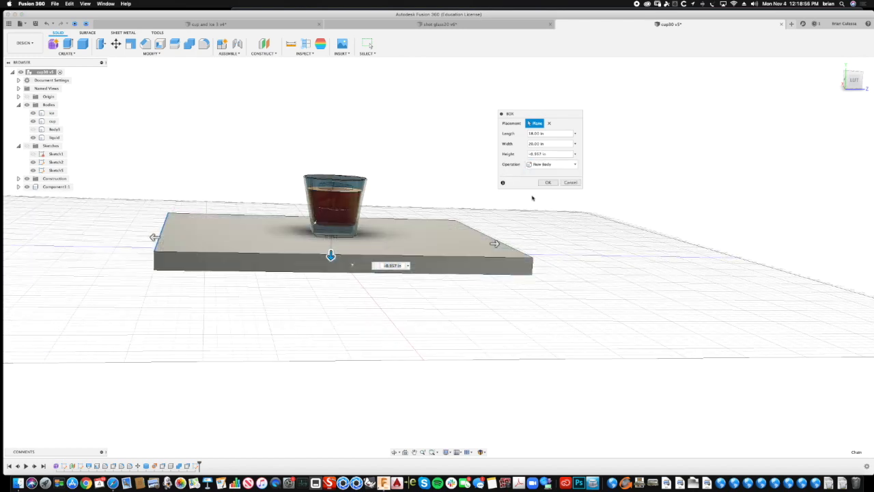
{"action": "middle_click_drag", "start_coordinate": [459, 181], "coordinate": [513, 211], "text": "shift"}
{"action": "left_click", "coordinate": [548, 183]}
- Apply the 3D Walnut - Stained dark semigloss appearance to the tabletop body and leave the appearance settings
{"action": "middle_click_drag", "start_coordinate": [573, 179], "coordinate": [259, 109], "text": "shift"}
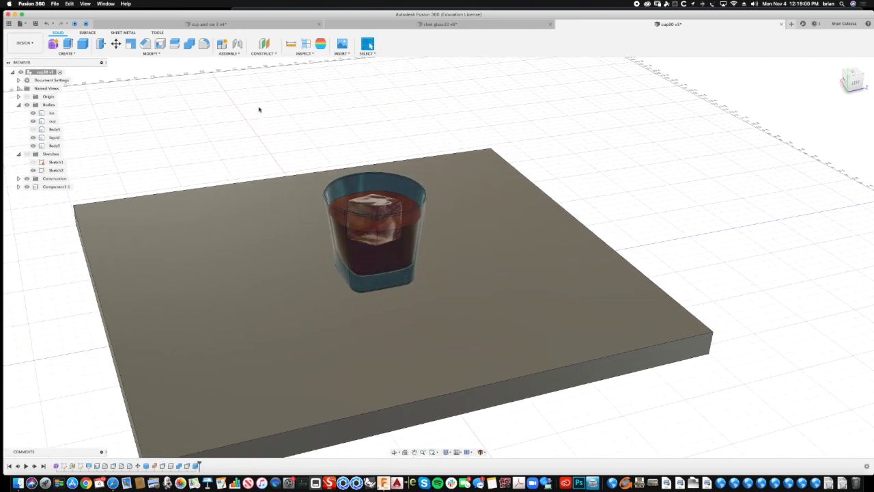
{"action": "left_click", "coordinate": [151, 53]}
{"action": "left_click", "coordinate": [119, 175]}
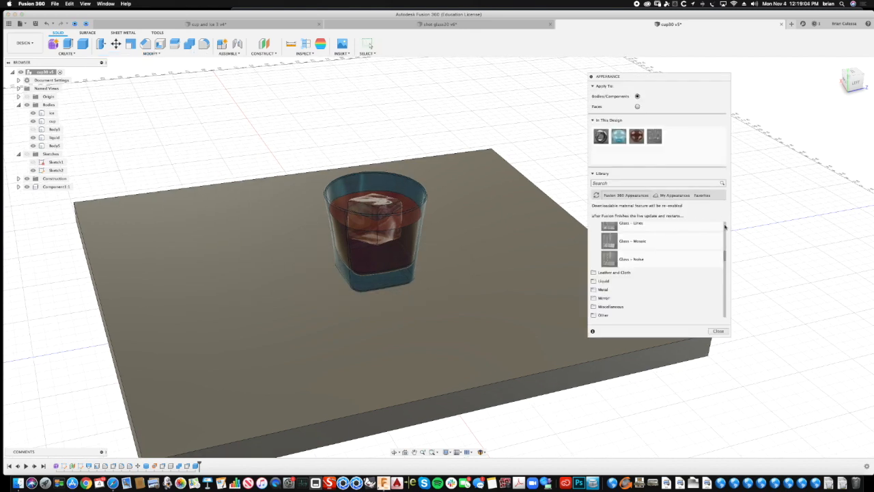
{"action": "left_click_drag", "start_coordinate": [725, 256], "coordinate": [724, 301]}
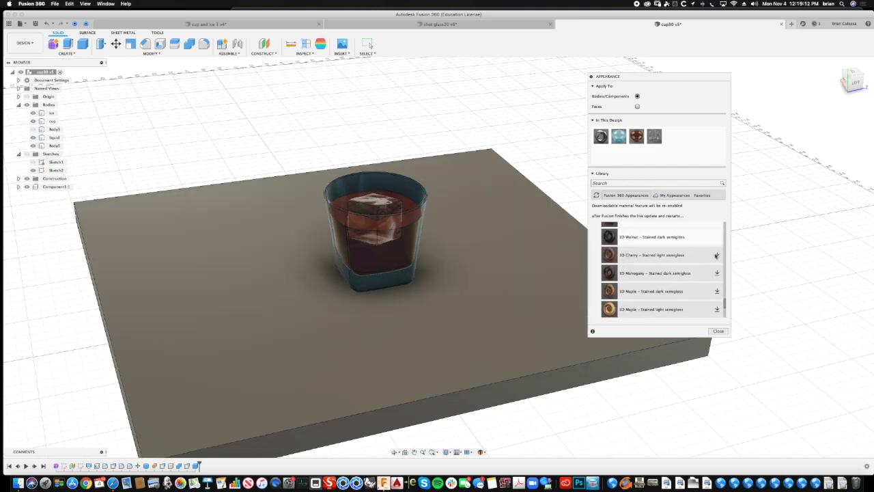
{"action": "left_click_drag", "start_coordinate": [608, 236], "coordinate": [553, 250]}
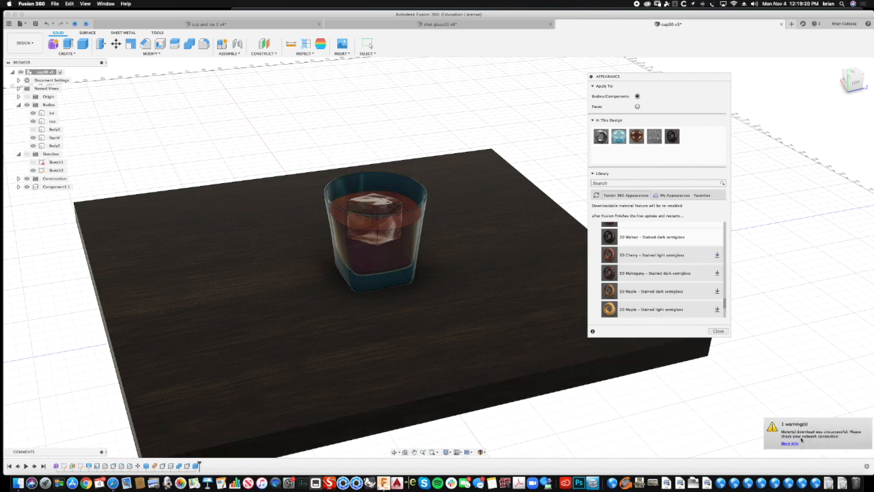
{"action": "left_click", "coordinate": [717, 331]}
{"action": "middle_click_drag", "start_coordinate": [581, 131], "coordinate": [609, 126], "text": "shift"}
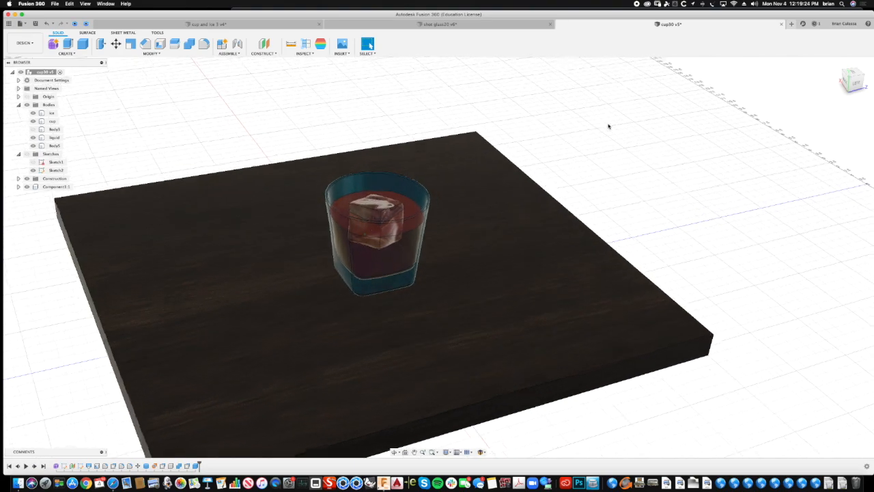
{"action": "scroll", "coordinate": [608, 126], "scroll_direction": "up", "scroll_amount": 5}
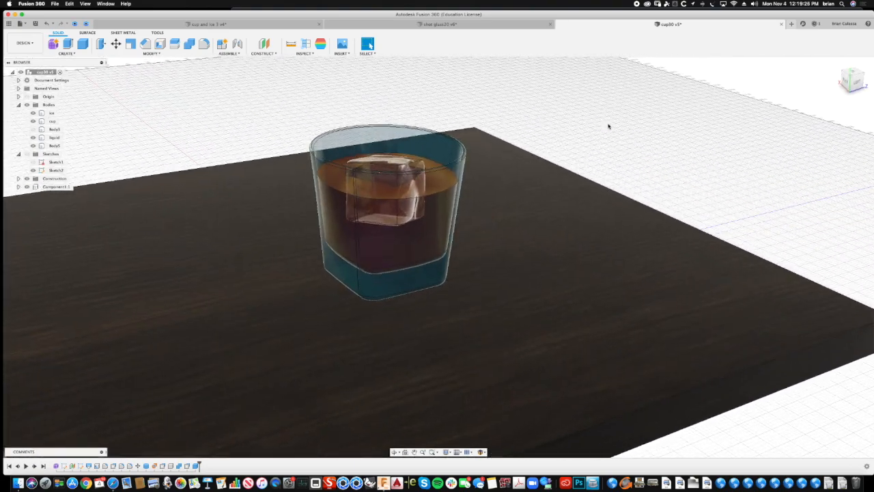
- Switch from the Design workspace to the Render workspace with the glass and tabletop in view
{"action": "scroll", "coordinate": [608, 126], "scroll_direction": "up", "scroll_amount": 2}
{"action": "left_click", "coordinate": [32, 44]}
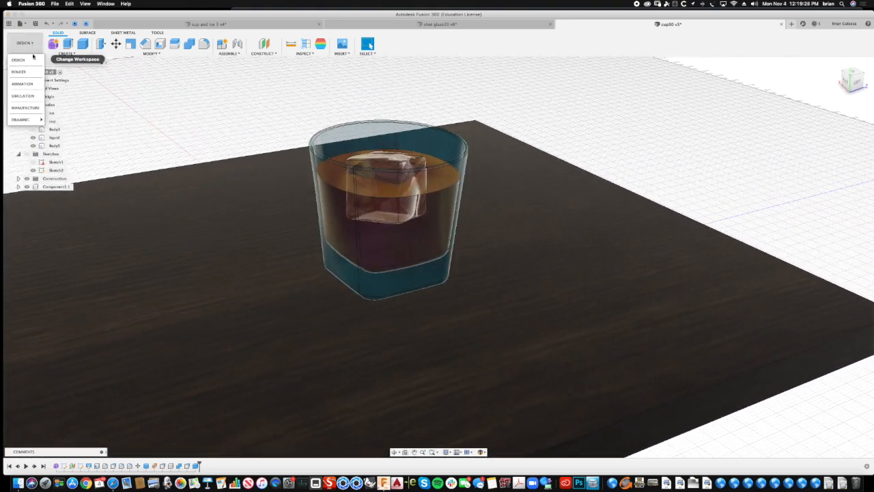
{"action": "left_click", "coordinate": [24, 72]}
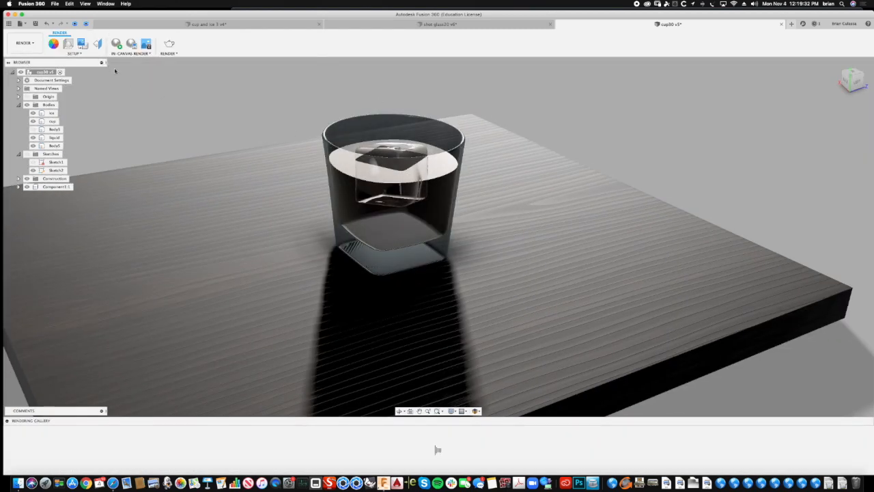
- Replace the scene's current lighting environment with Plaza from the Fusion 360 environment library
{"action": "left_click", "coordinate": [67, 43]}
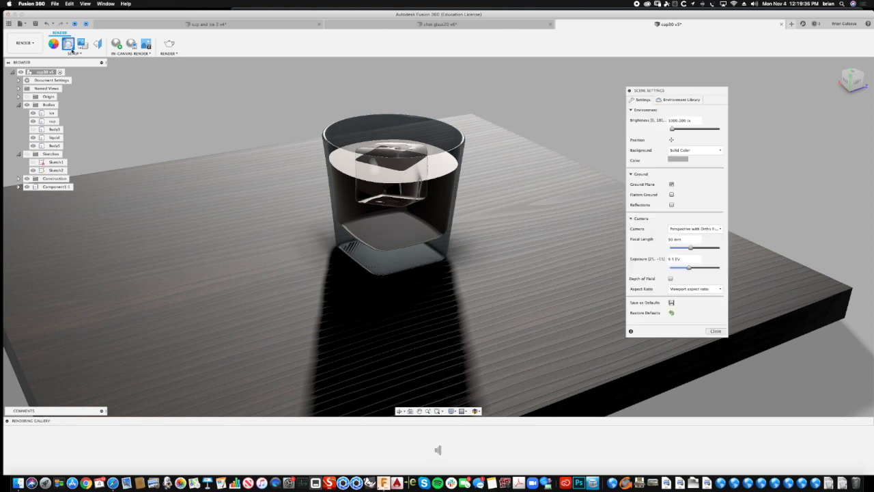
{"action": "left_click", "coordinate": [681, 99]}
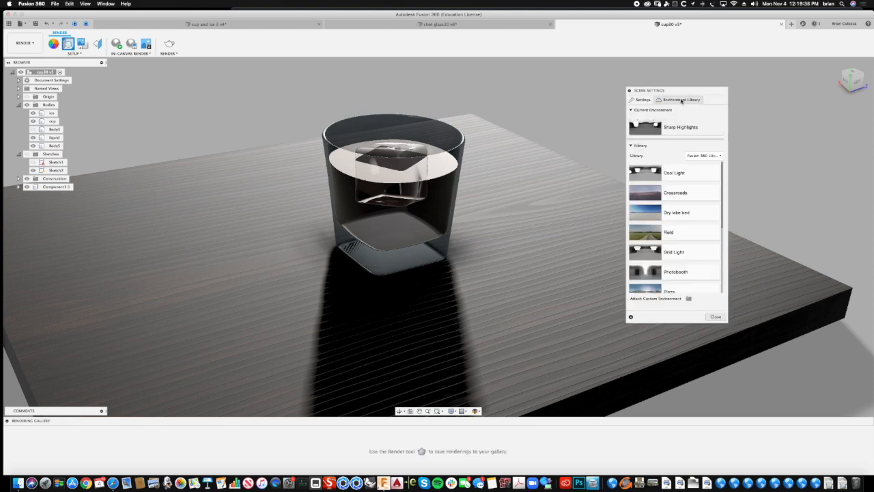
{"action": "left_click_drag", "start_coordinate": [723, 216], "coordinate": [729, 182]}
{"action": "left_click_drag", "start_coordinate": [724, 211], "coordinate": [722, 238]}
{"action": "left_click_drag", "start_coordinate": [640, 232], "coordinate": [624, 133]}
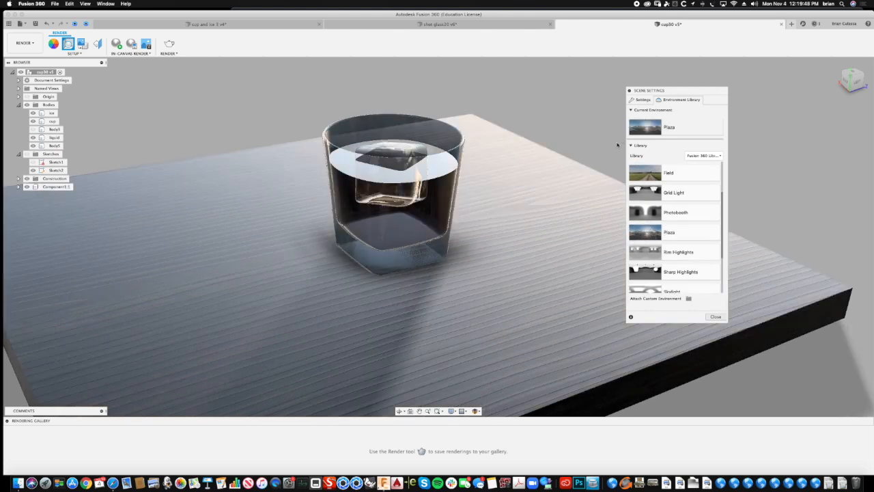
- Set the scene background to Environment instead of a solid color and close the scene settings
{"action": "left_click", "coordinate": [635, 100]}
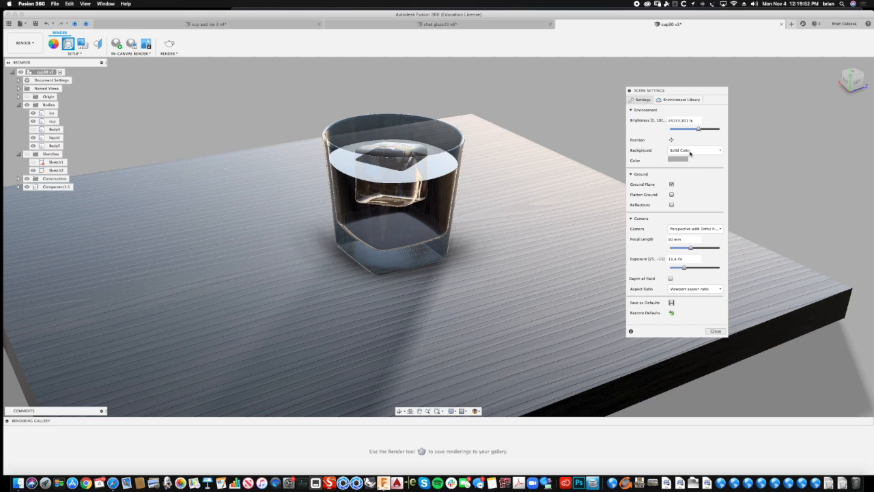
{"action": "left_click", "coordinate": [693, 152]}
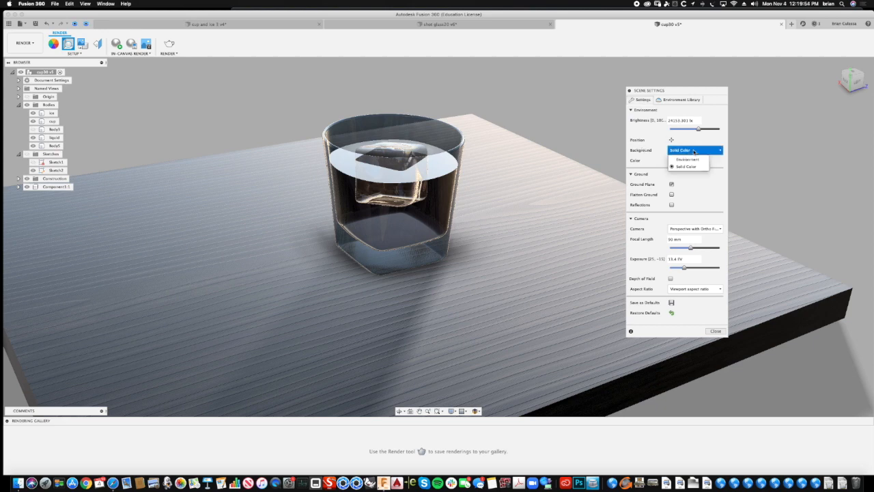
{"action": "left_click", "coordinate": [690, 159]}
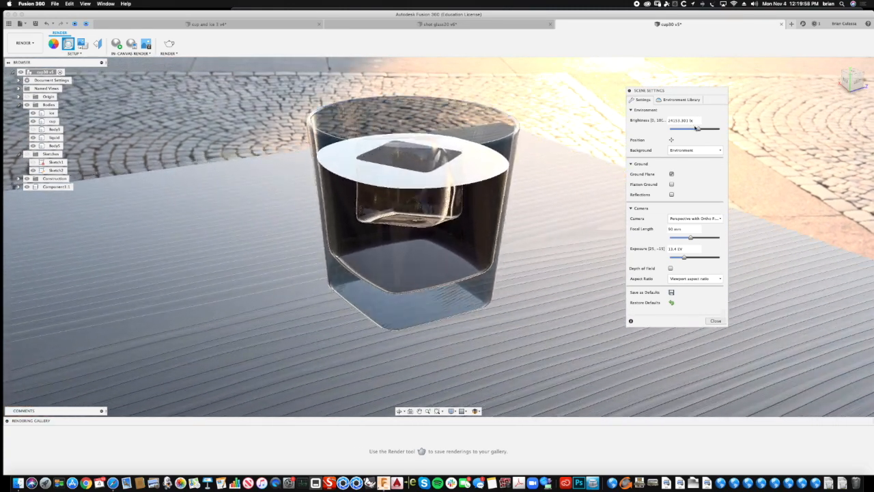
{"action": "left_click", "coordinate": [715, 321]}
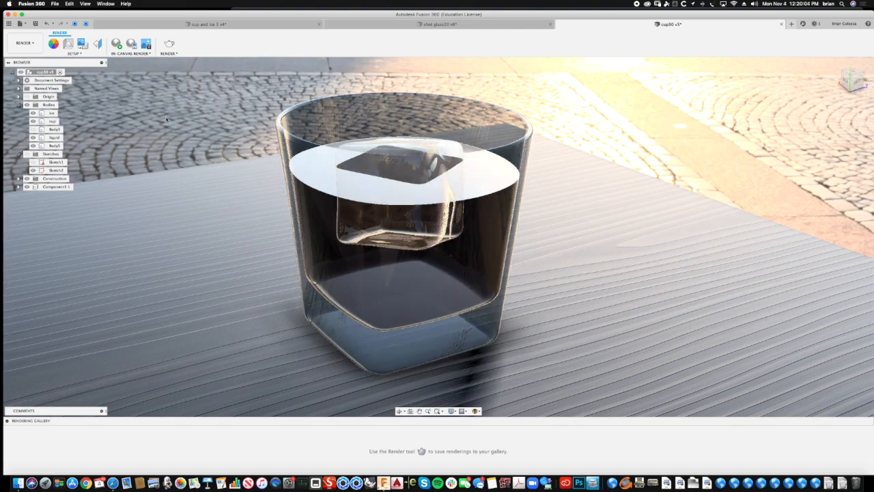
- Frame the glass from the front and run an in-canvas render of it on the tabletop
{"action": "middle_click_drag", "start_coordinate": [166, 119], "coordinate": [160, 92], "text": "shift"}
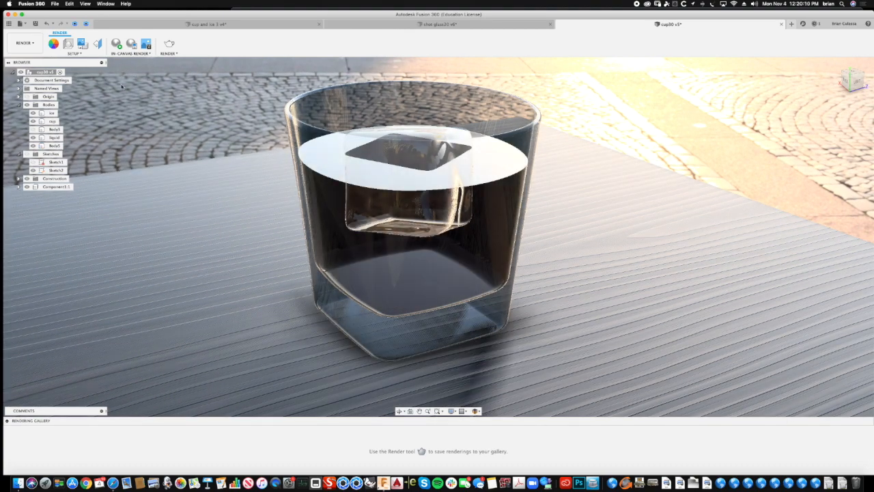
{"action": "middle_click_drag", "start_coordinate": [122, 86], "coordinate": [139, 102], "text": "shift"}
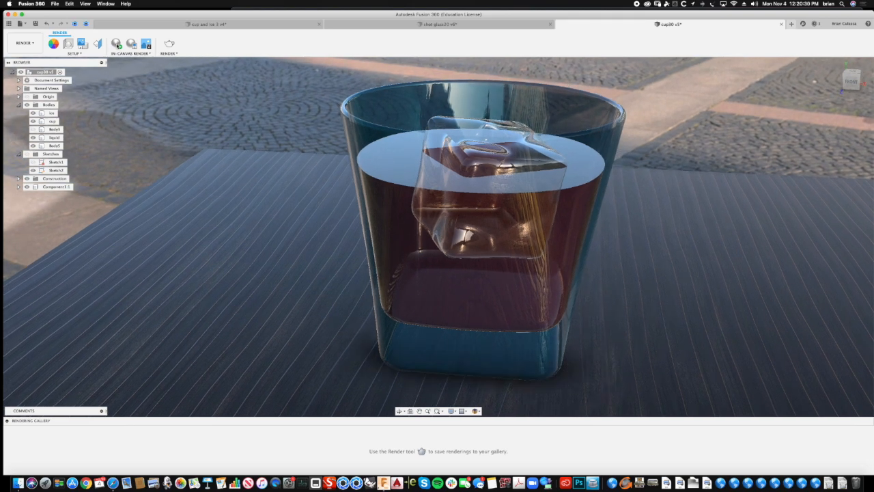
{"action": "left_click", "coordinate": [117, 43]}
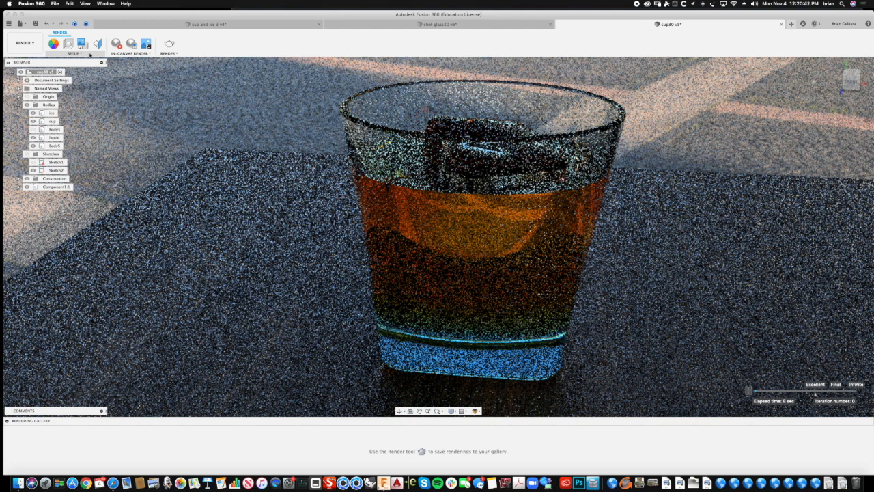
{"action": "left_click", "coordinate": [444, 232]}
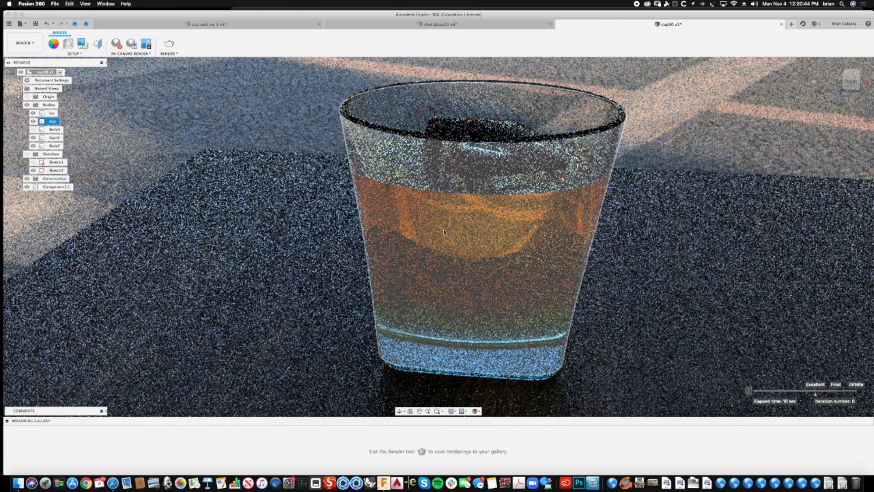
{"action": "left_click", "coordinate": [708, 156]}
{"action": "left_click", "coordinate": [565, 257]}
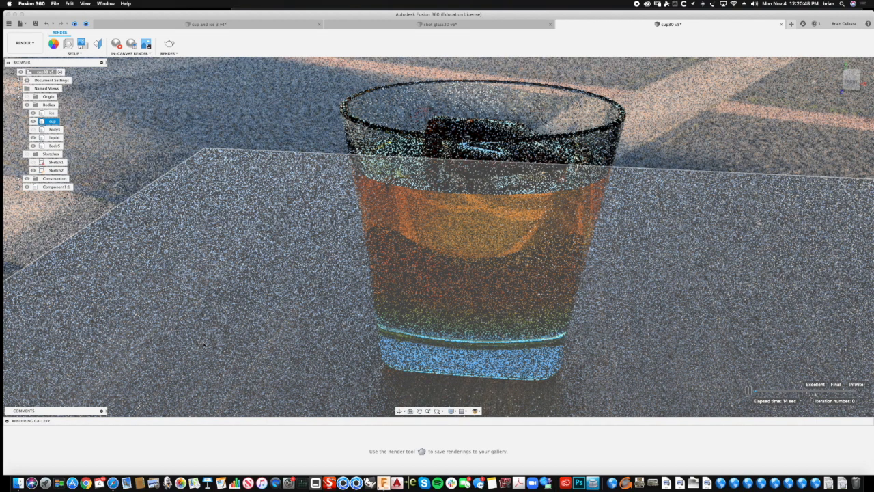
{"action": "left_click", "coordinate": [246, 344]}
- Reopen the scene settings and rotate the environment's position by about 112 degrees around the glass
{"action": "left_click", "coordinate": [68, 42]}
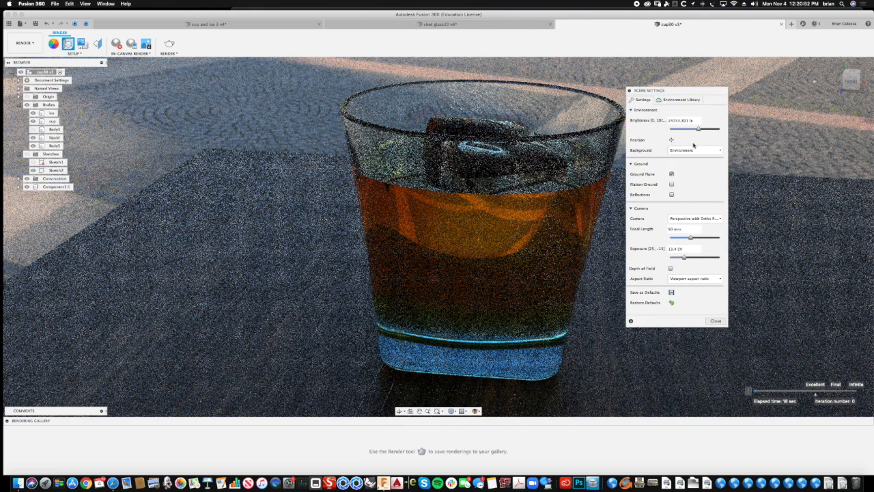
{"action": "left_click", "coordinate": [671, 140]}
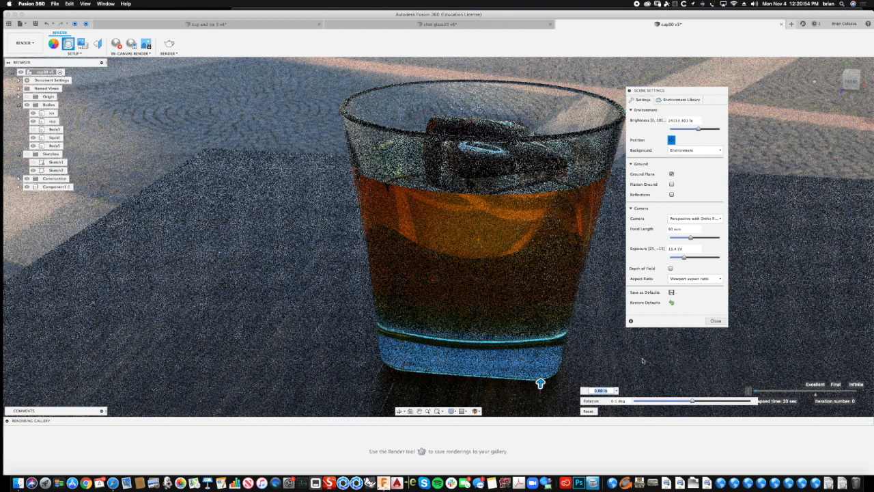
{"action": "left_click", "coordinate": [691, 401]}
{"action": "left_click_drag", "start_coordinate": [691, 400], "coordinate": [666, 402]}
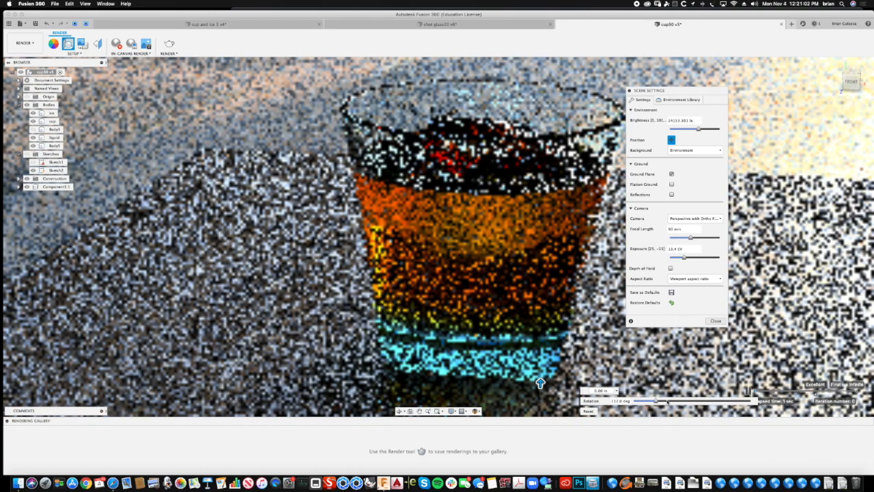
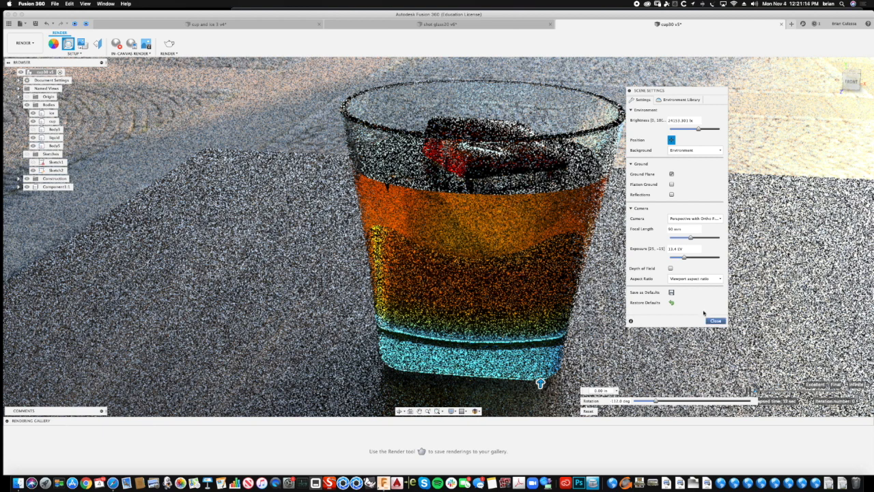
- Close the scene settings and save the design as a new version with the description User Saved
{"action": "left_click", "coordinate": [715, 320]}
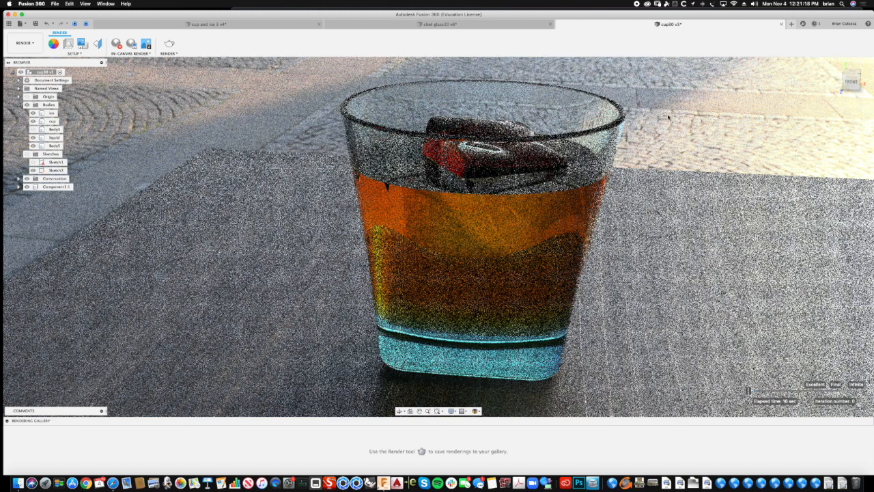
{"action": "key", "text": "super+s"}
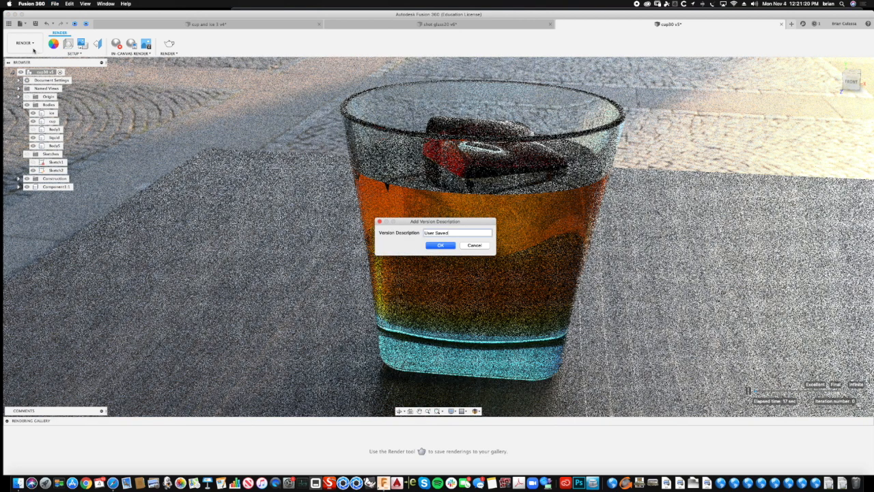
{"action": "left_click", "coordinate": [444, 245]}
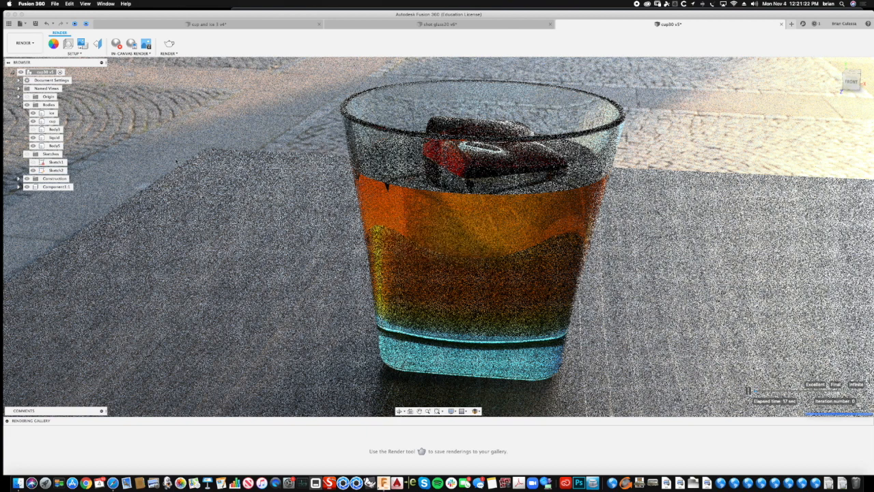
- Return to the Design workspace, scale the ice cube's form body down slightly with Edit Form, and finish the form
{"action": "left_click", "coordinate": [31, 43]}
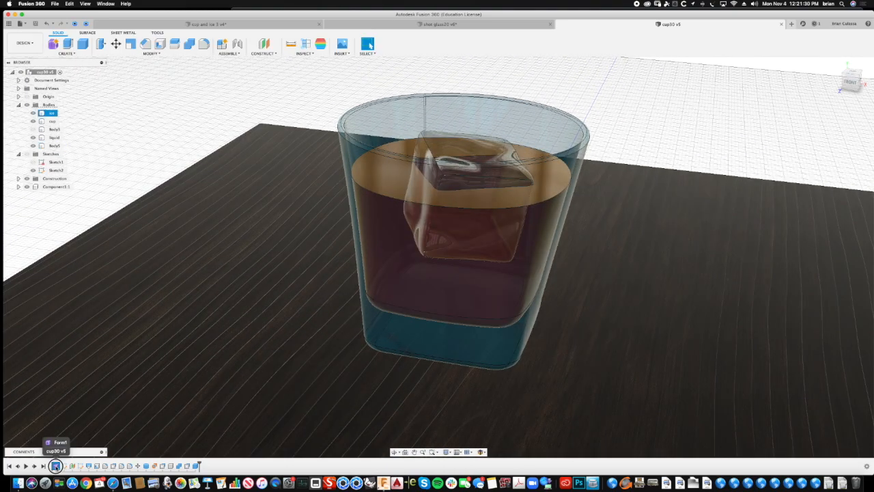
{"action": "left_click", "coordinate": [55, 466]}
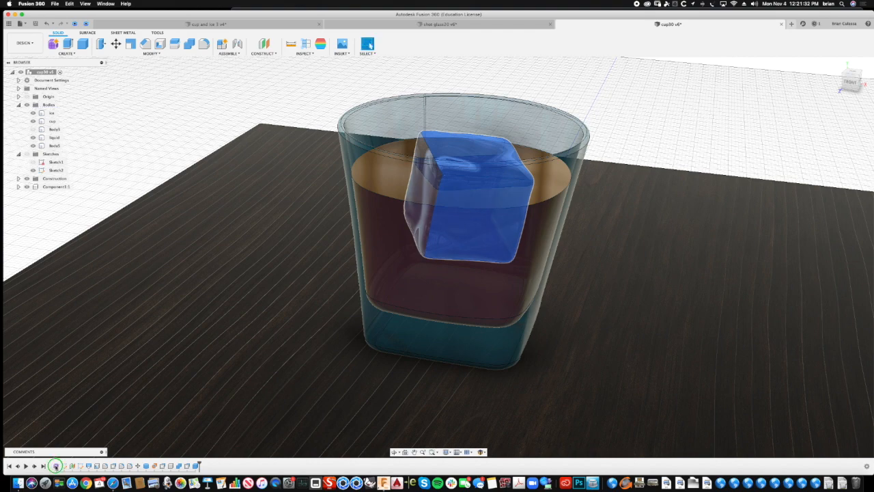
{"action": "right_click", "coordinate": [55, 466]}
{"action": "left_click", "coordinate": [68, 405]}
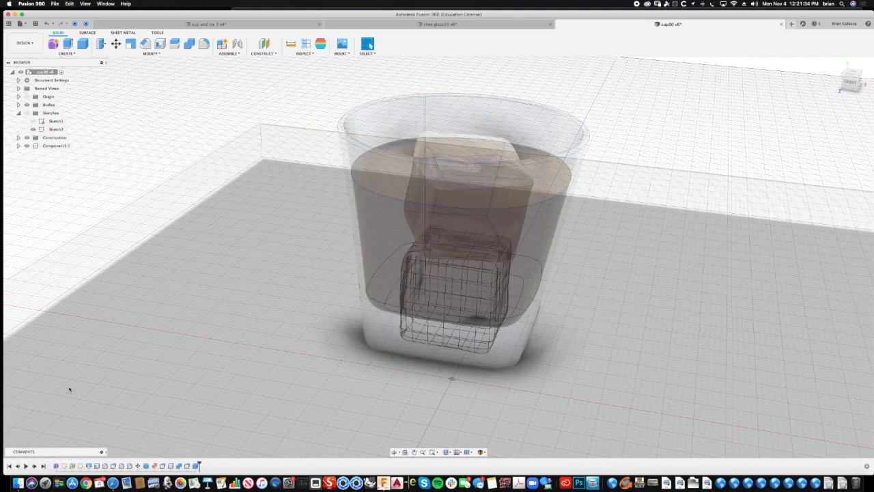
{"action": "left_click", "coordinate": [453, 269]}
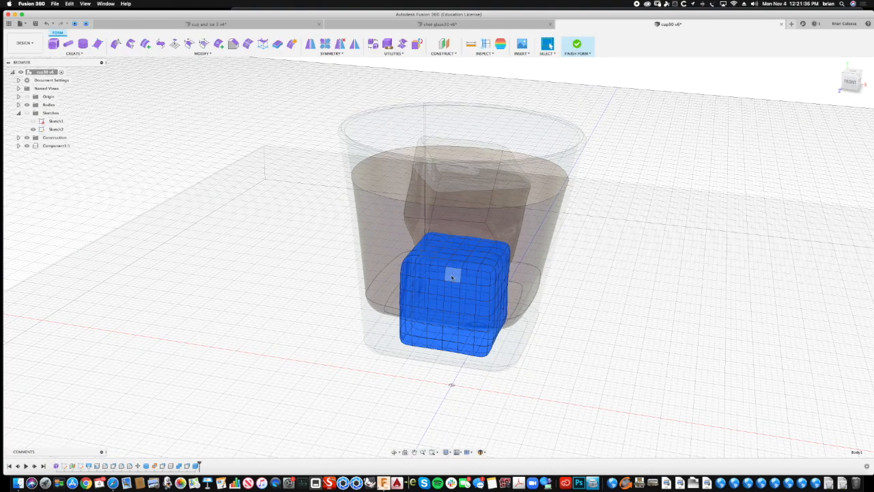
{"action": "right_click", "coordinate": [455, 271]}
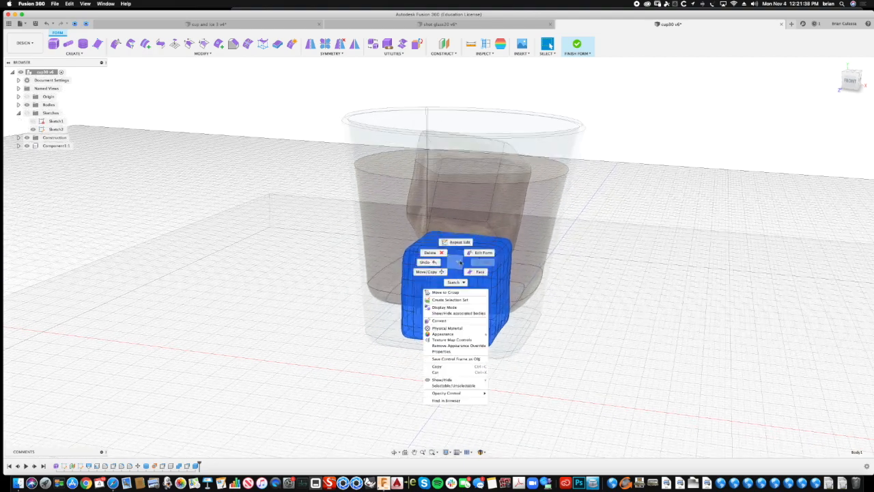
{"action": "left_click", "coordinate": [490, 254]}
{"action": "left_click_drag", "start_coordinate": [457, 287], "coordinate": [455, 294]}
{"action": "left_click", "coordinate": [549, 231]}
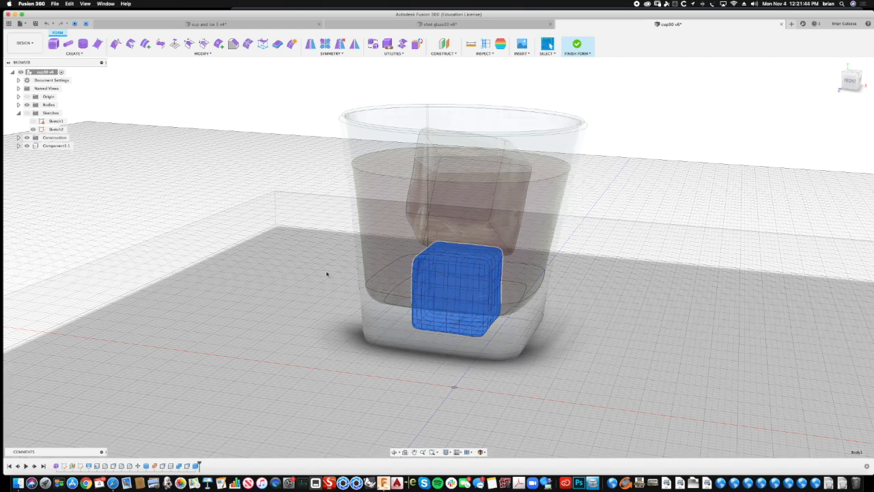
{"action": "left_click", "coordinate": [576, 46]}
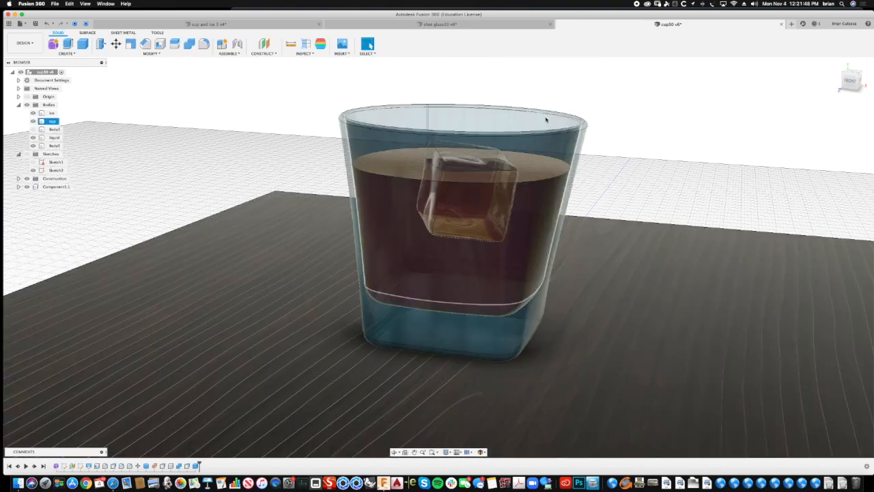
- Try to widen the cup's rim circle in Sketch2, and undo the change
{"action": "mouse_move", "coordinate": [686, 101]}
{"action": "middle_mouse_down", "text": "shift"}
{"action": "mouse_move", "coordinate": [700, 96]}
{"action": "mouse_move", "coordinate": [689, 100]}
{"action": "middle_mouse_up", "text": "shift"}
{"action": "left_click", "coordinate": [565, 186]}
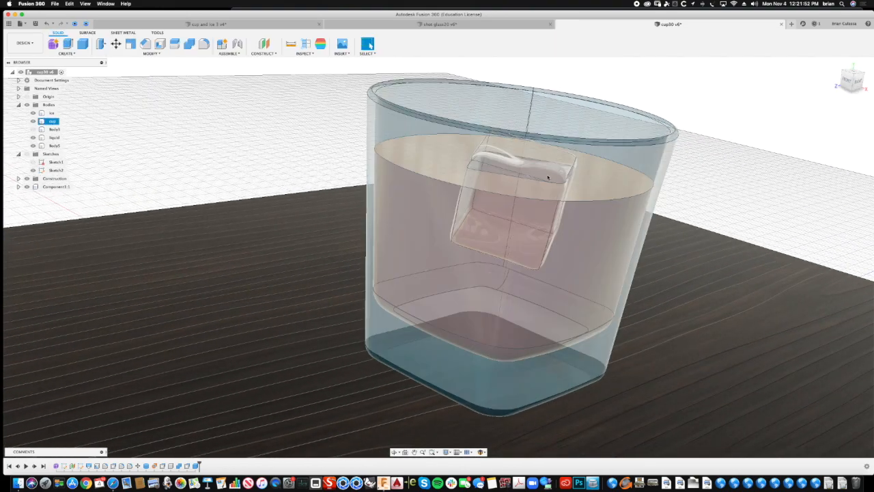
{"action": "left_click", "coordinate": [726, 143]}
{"action": "middle_click_drag", "start_coordinate": [726, 143], "coordinate": [685, 133], "text": "shift"}
{"action": "left_click", "coordinate": [371, 198]}
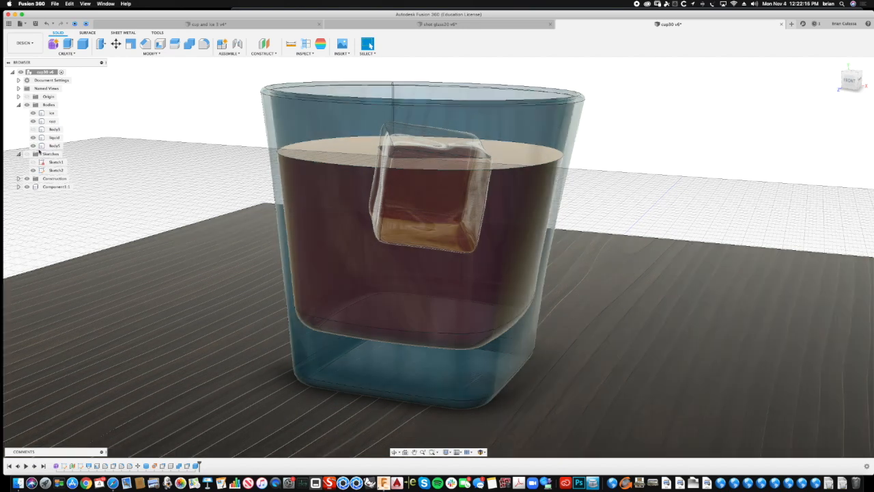
{"action": "left_click", "coordinate": [56, 170]}
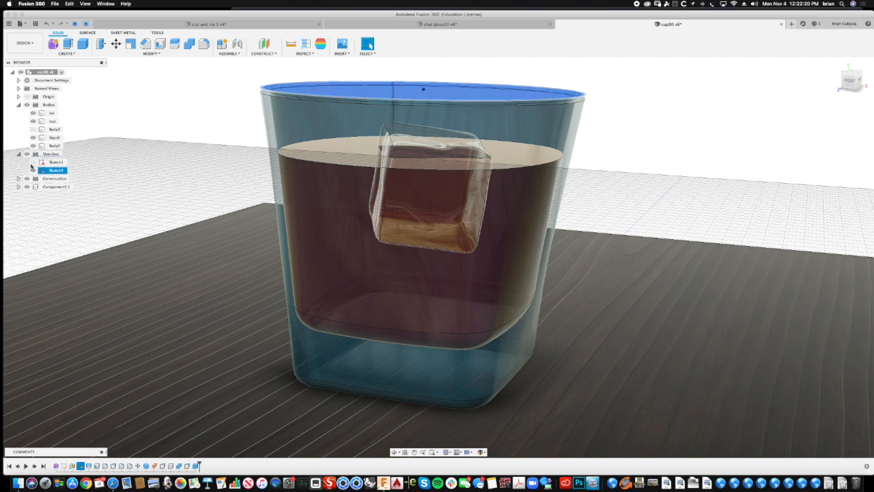
{"action": "middle_click_drag", "start_coordinate": [264, 79], "coordinate": [267, 94], "text": "shift"}
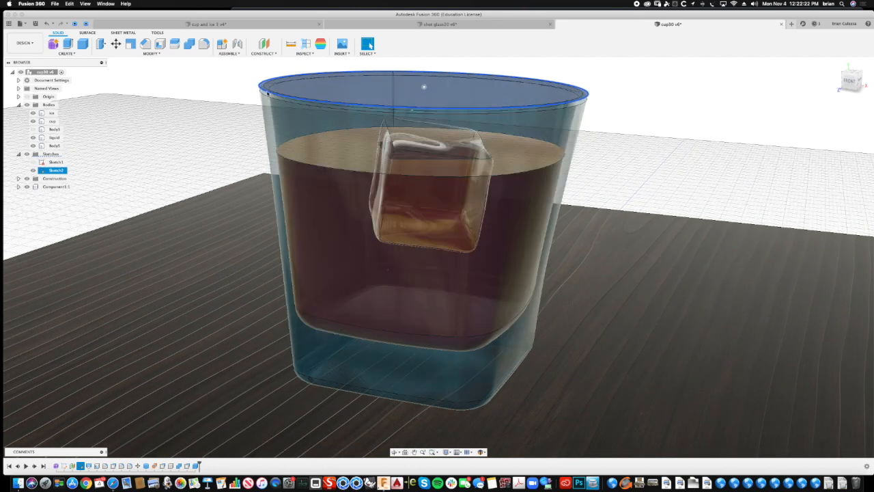
{"action": "left_click", "coordinate": [267, 94]}
{"action": "left_click_drag", "start_coordinate": [272, 95], "coordinate": [269, 95]}
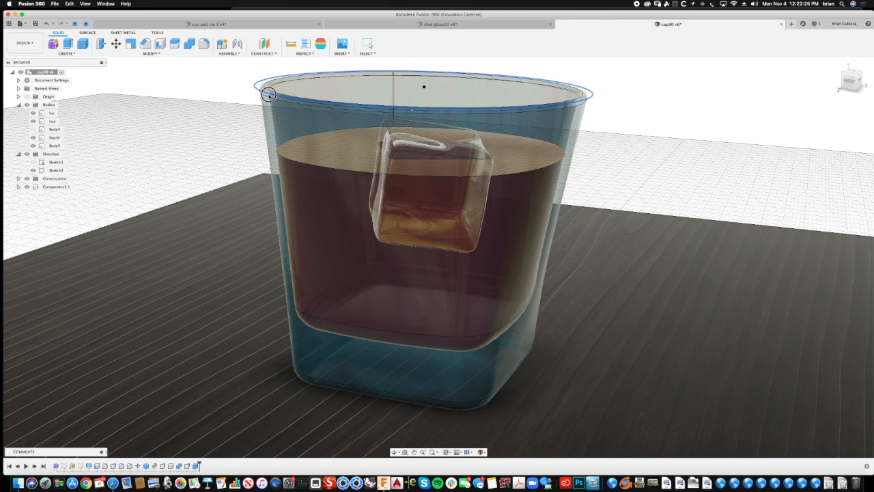
{"action": "key", "text": "super+z"}
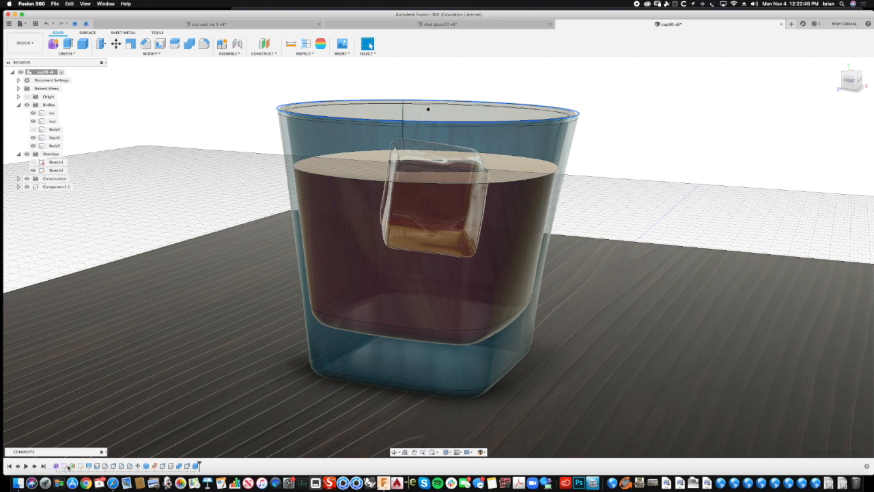
- Edit the offset plane that carries the cup's rim sketch and lower its distance to make the glass slightly shorter
{"action": "left_click", "coordinate": [72, 466]}
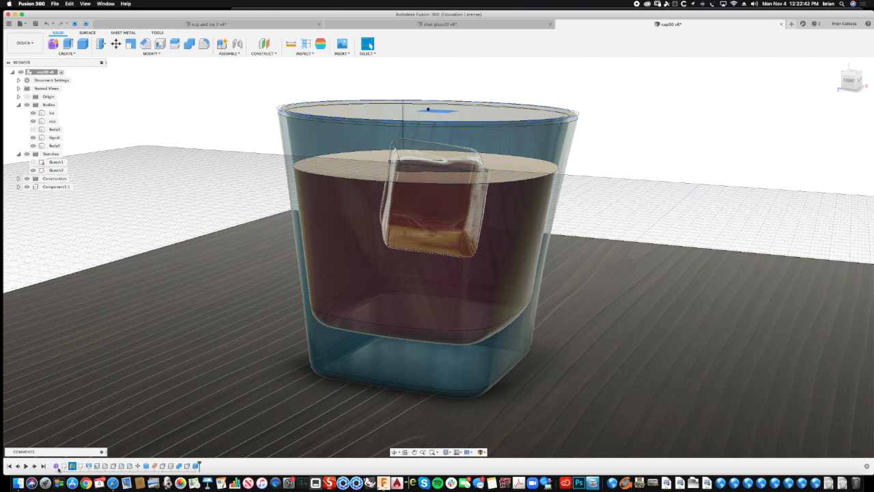
{"action": "right_click", "coordinate": [73, 465]}
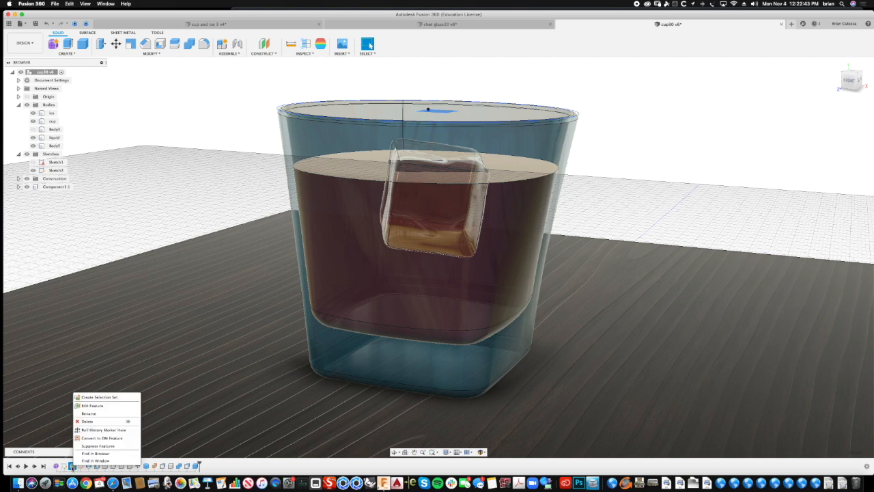
{"action": "left_click", "coordinate": [97, 406]}
{"action": "left_click_drag", "start_coordinate": [428, 102], "coordinate": [426, 126]}
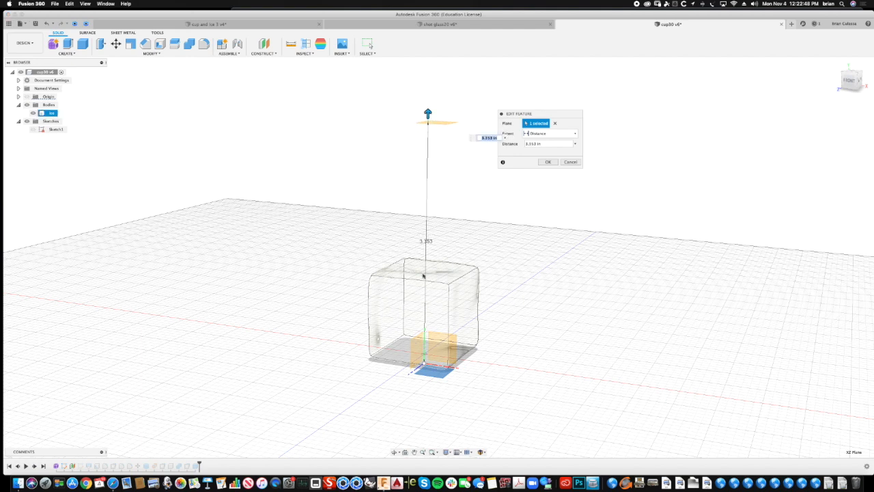
{"action": "left_click_drag", "start_coordinate": [425, 110], "coordinate": [427, 119]}
{"action": "key", "text": "Return"}
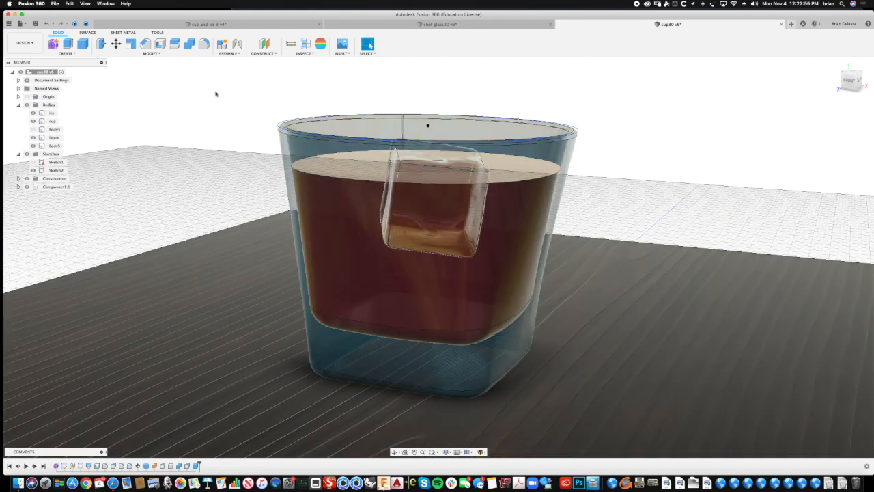
- Switch to the Render workspace, frame the shortened glass from the front, and run an in-canvas render of it
{"action": "scroll", "coordinate": [222, 94], "scroll_direction": "down", "scroll_amount": 5, "text": "shift"}
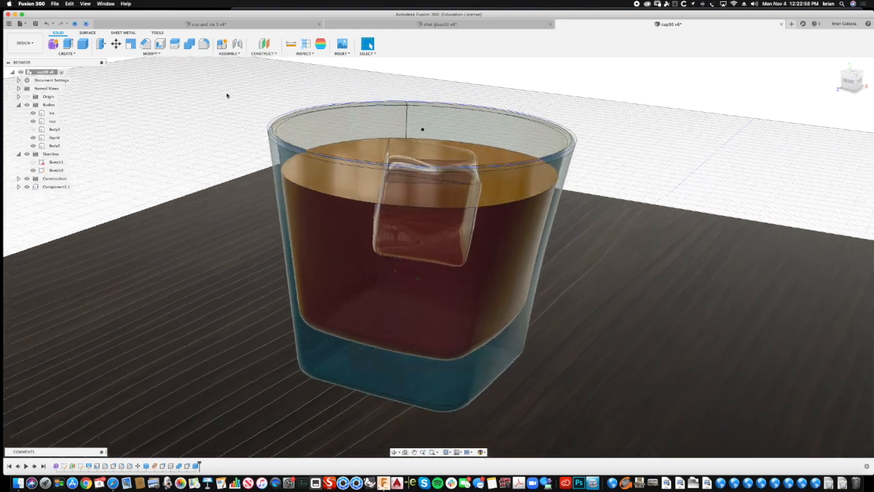
{"action": "scroll", "coordinate": [226, 95], "scroll_direction": "down", "scroll_amount": 3, "text": "shift"}
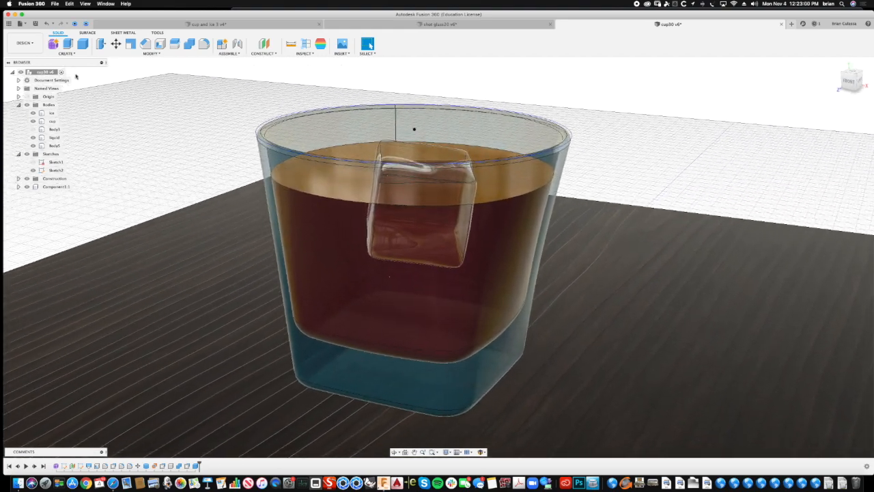
{"action": "left_click", "coordinate": [24, 43]}
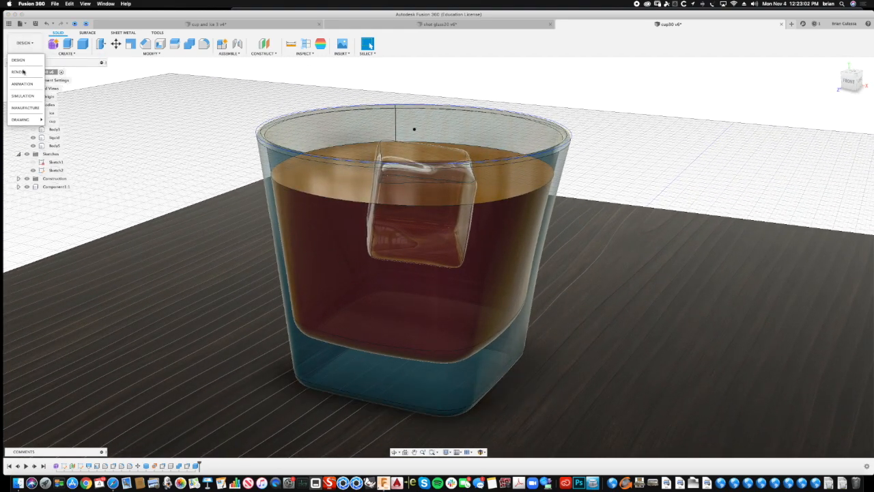
{"action": "left_click", "coordinate": [23, 72]}
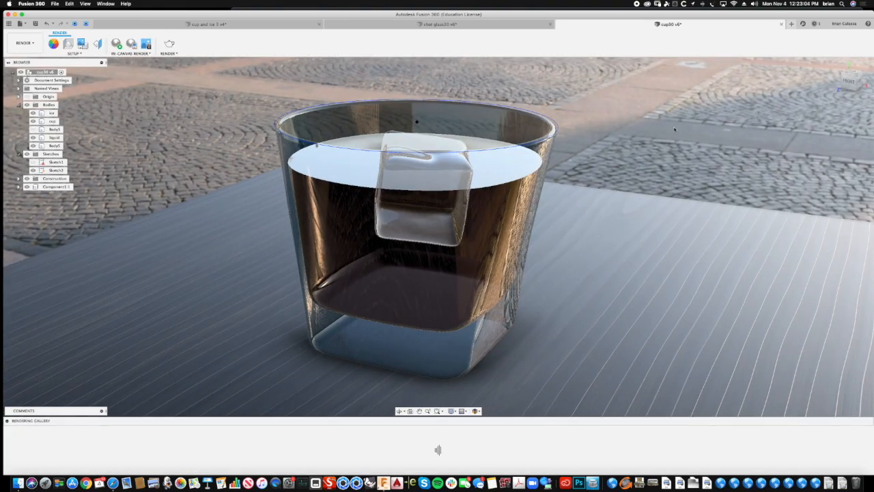
{"action": "scroll", "coordinate": [670, 130], "scroll_direction": "left", "scroll_amount": 5, "text": "shift"}
{"action": "scroll", "coordinate": [670, 130], "scroll_direction": "left", "scroll_amount": 5, "text": "shift"}
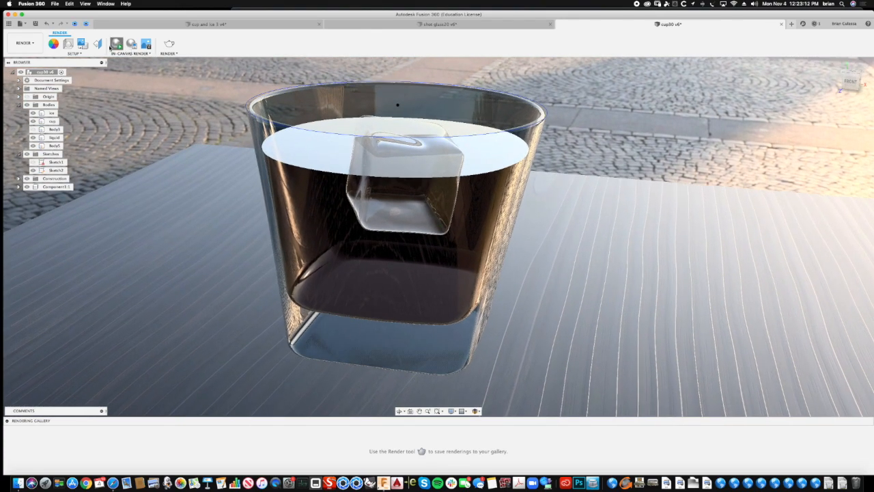
{"action": "left_click", "coordinate": [109, 47]}
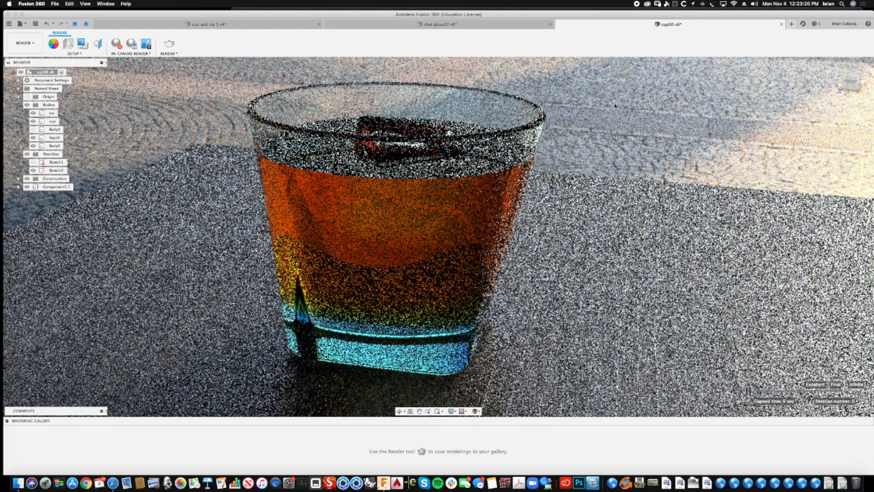
{"action": "left_click", "coordinate": [438, 210]}
{"action": "left_click", "coordinate": [662, 80]}
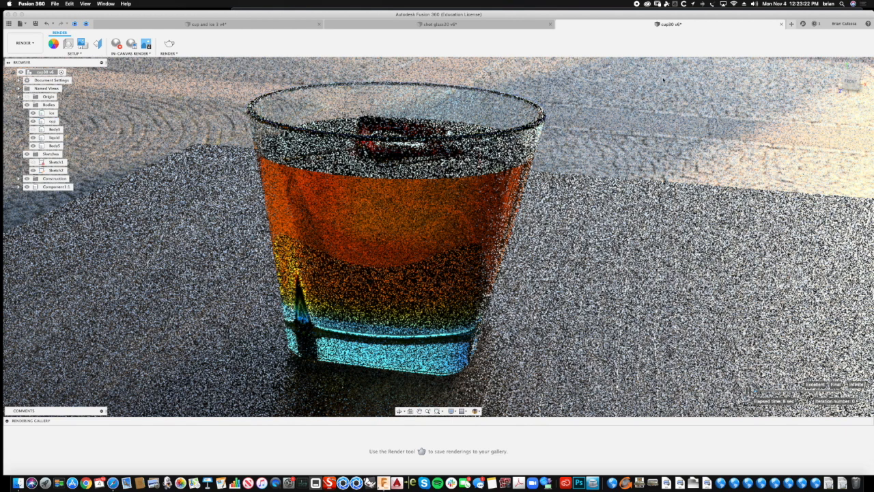